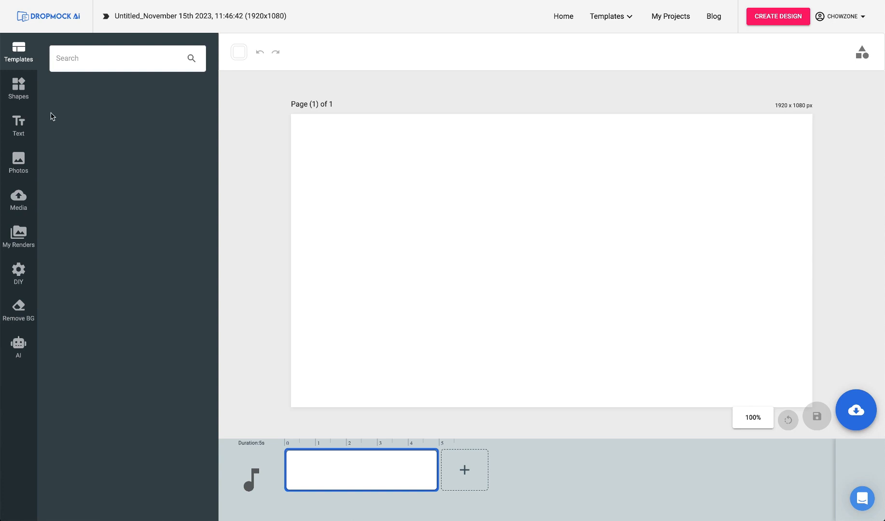
- Look through the Shapes, Text, Photos, Media, My Renders, DIY and AI resources available in the design editor
left_click(20, 93)
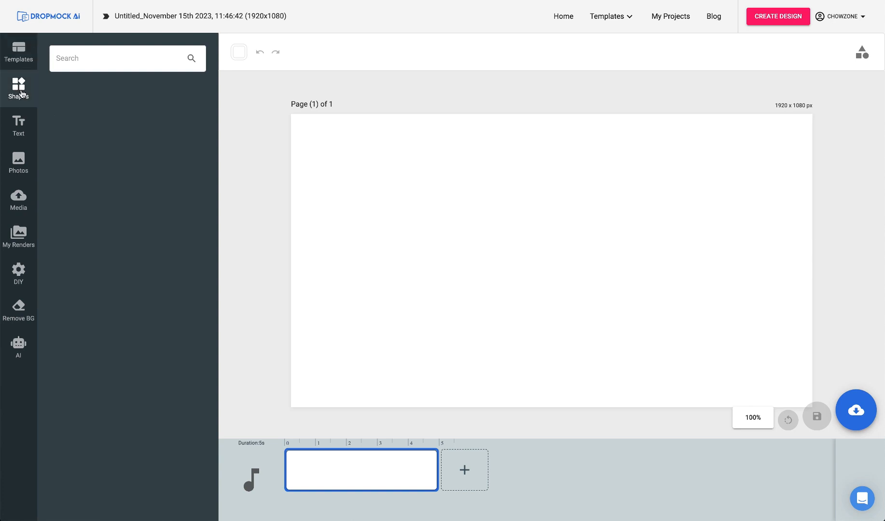
left_click(18, 125)
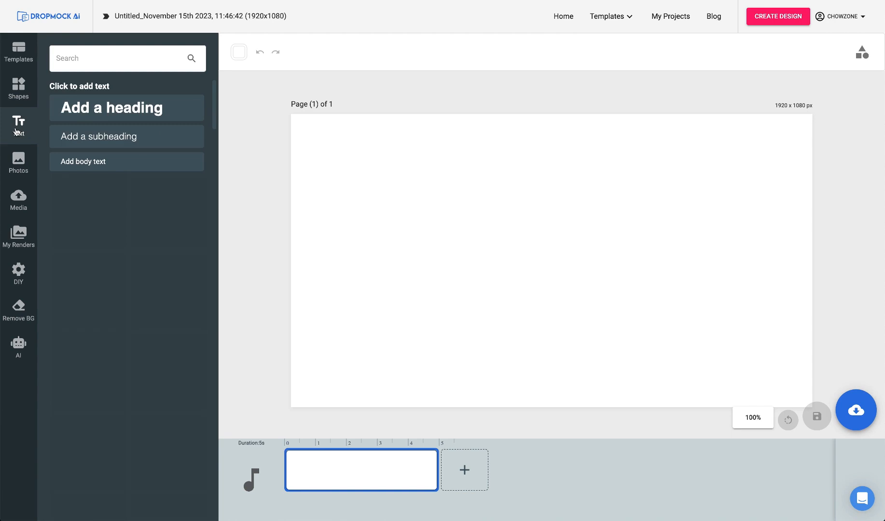
left_click(17, 164)
left_click(18, 203)
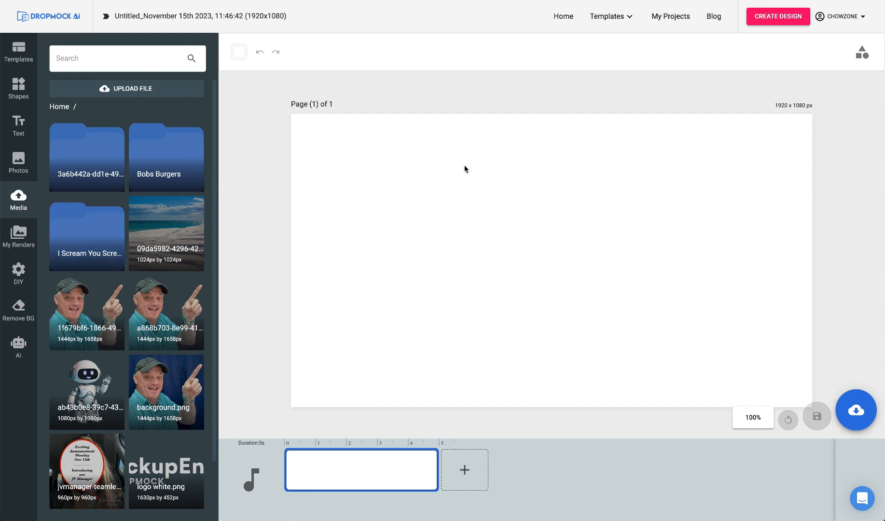
left_click(14, 240)
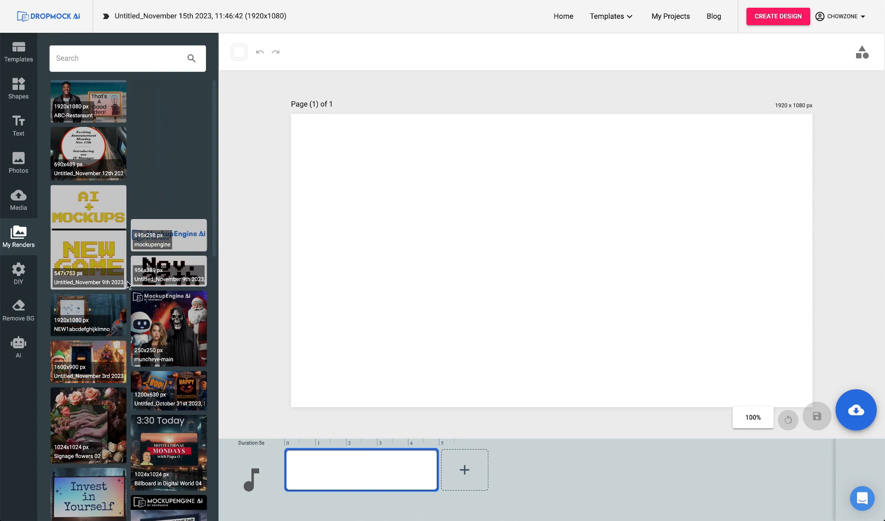
left_click(19, 271)
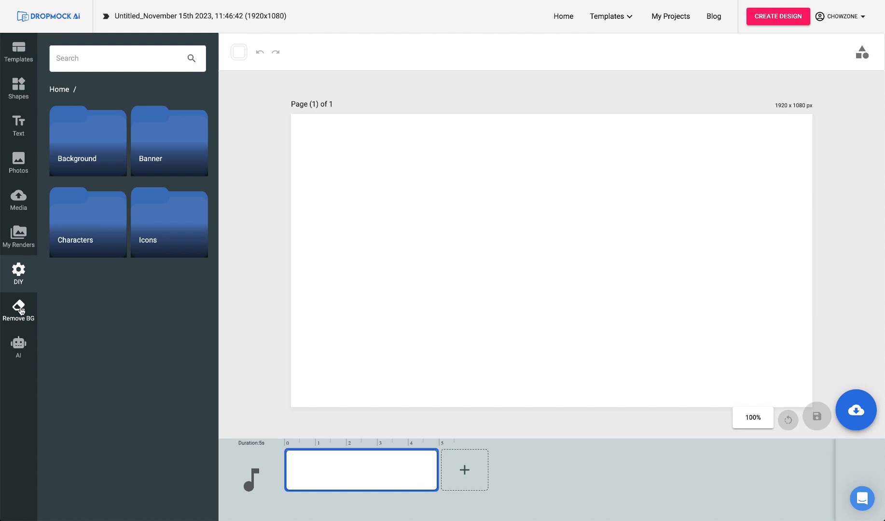
left_click(18, 346)
left_click(75, 65)
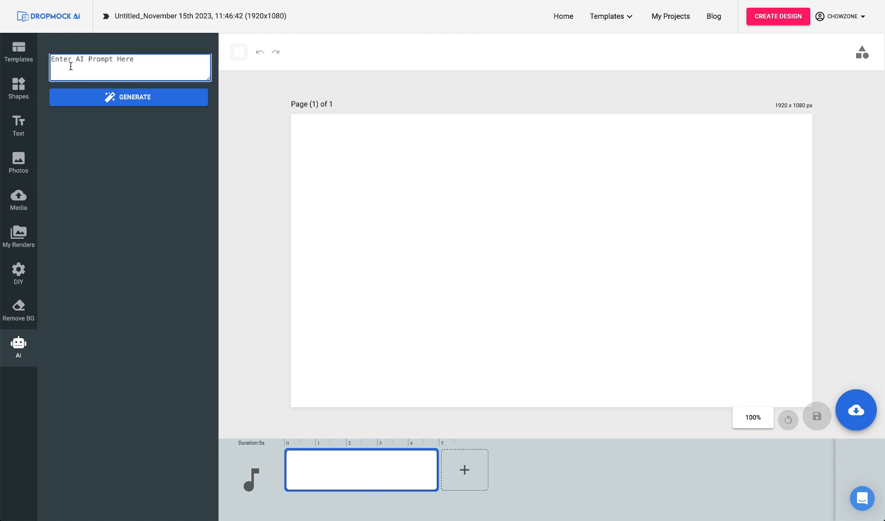
- Explore all templates, filtering by the Image type and by the Video type and clearing each filter again
mouse_move(628, 19)
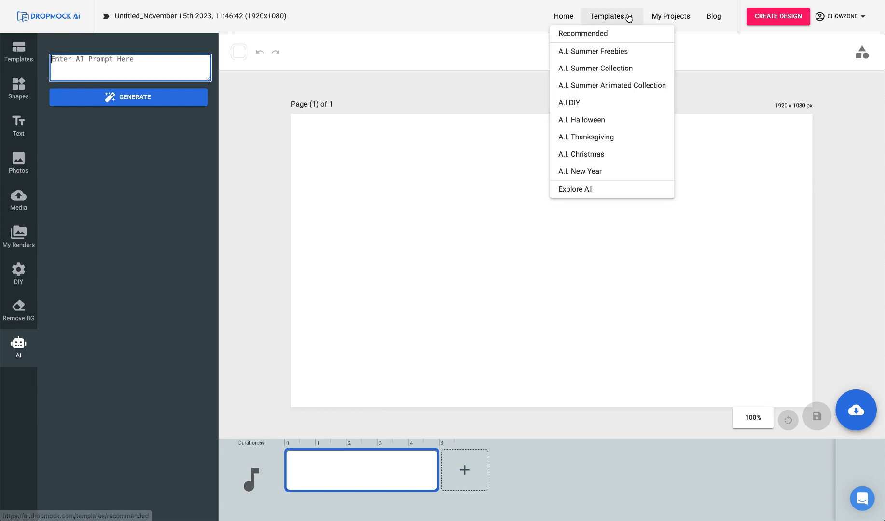
left_click(577, 191)
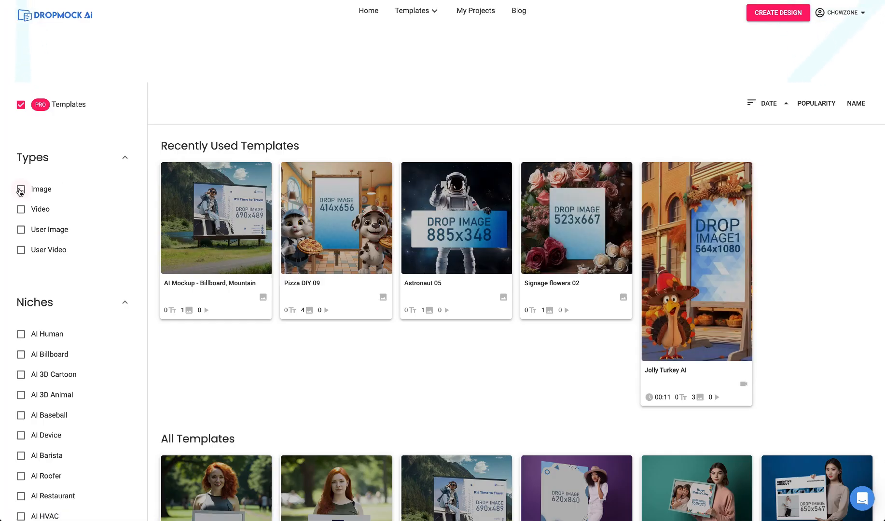
left_click(20, 190)
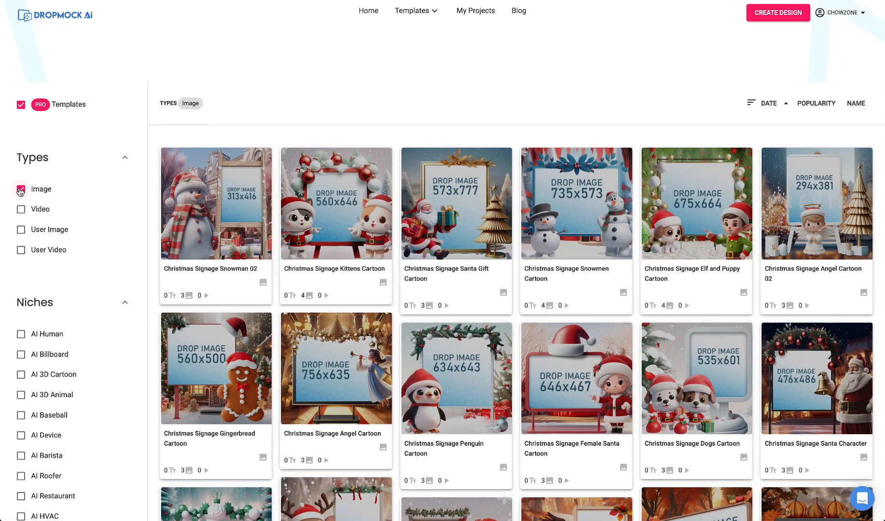
left_click(20, 190)
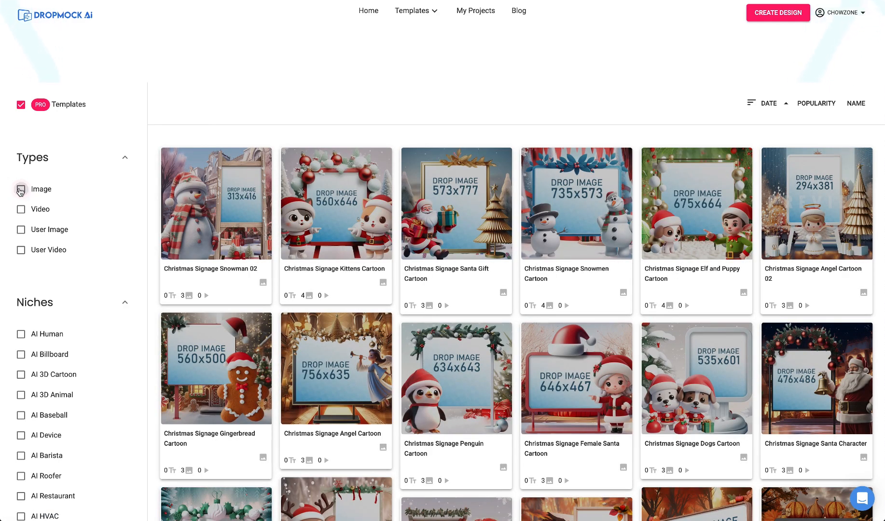
left_click(21, 210)
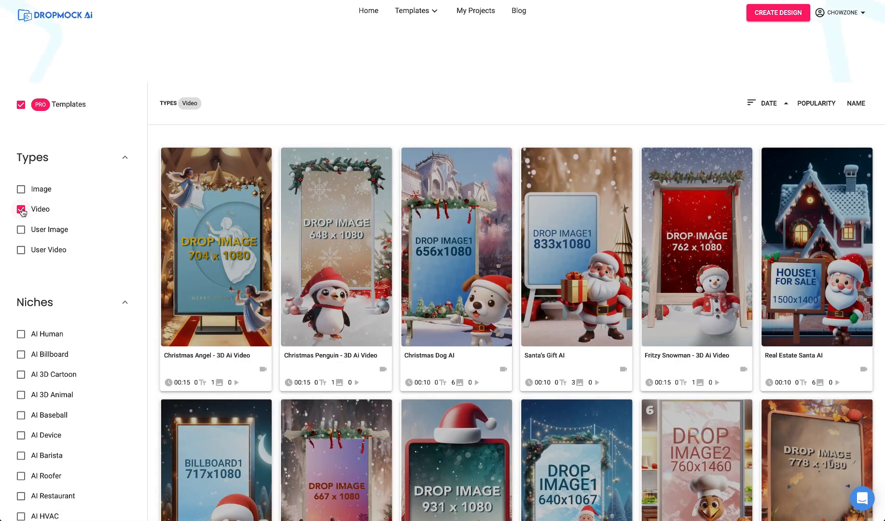
left_click(21, 210)
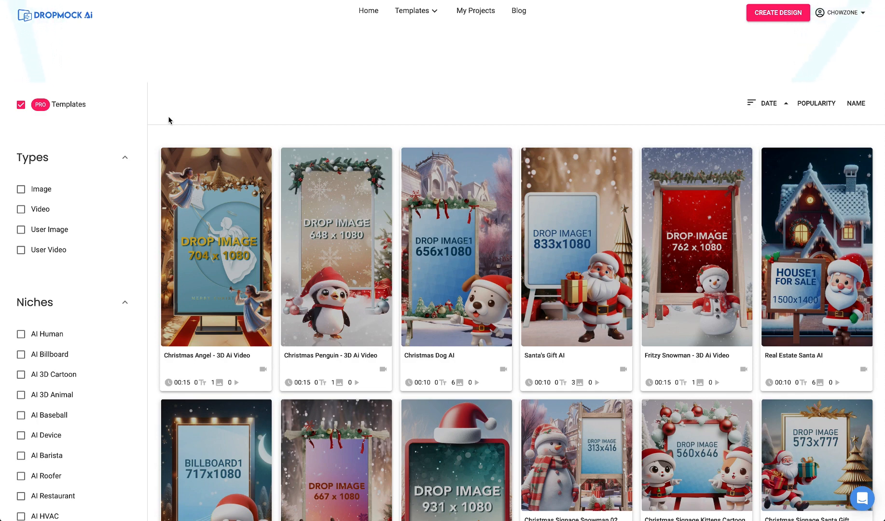
- Filter the templates by the AI Human niche and expand the list of niches
scroll(21, 333, "down", 1)
left_click(21, 293)
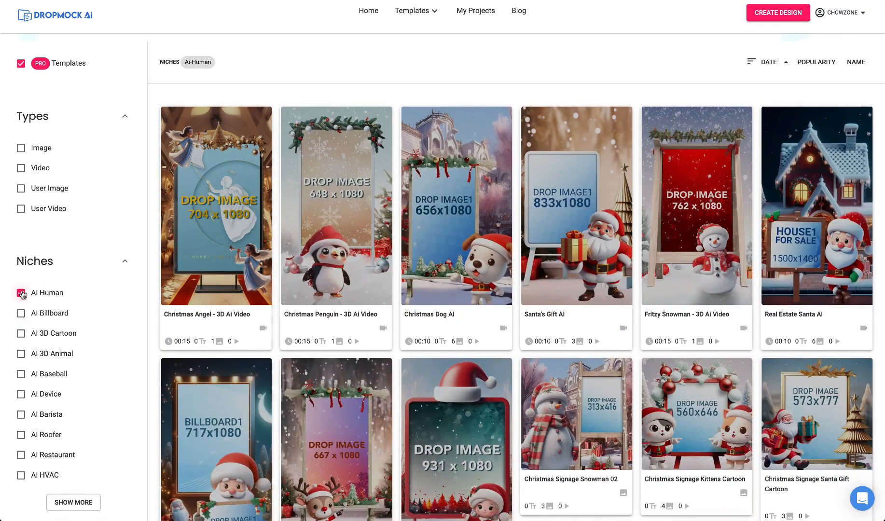
scroll(44, 292, "down", 4)
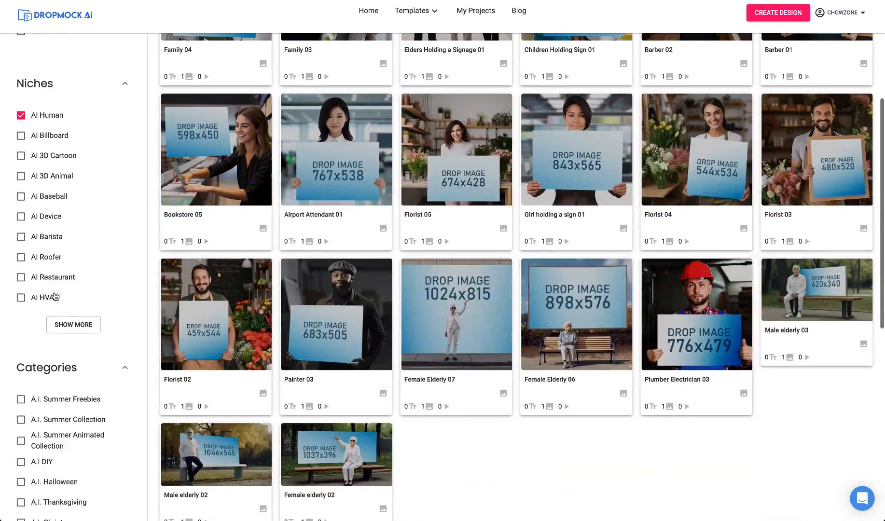
left_click(71, 322)
scroll(53, 191, "down", 8)
scroll(54, 193, "up", 10)
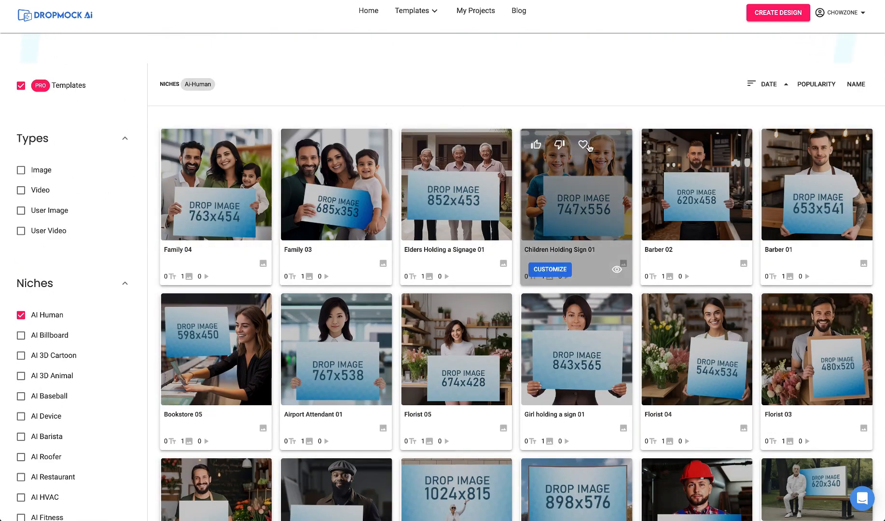
- Open the Children Holding Sign 01 template for customizing and save it under the name School Holiday Party
mouse_move(556, 194)
left_click(556, 273)
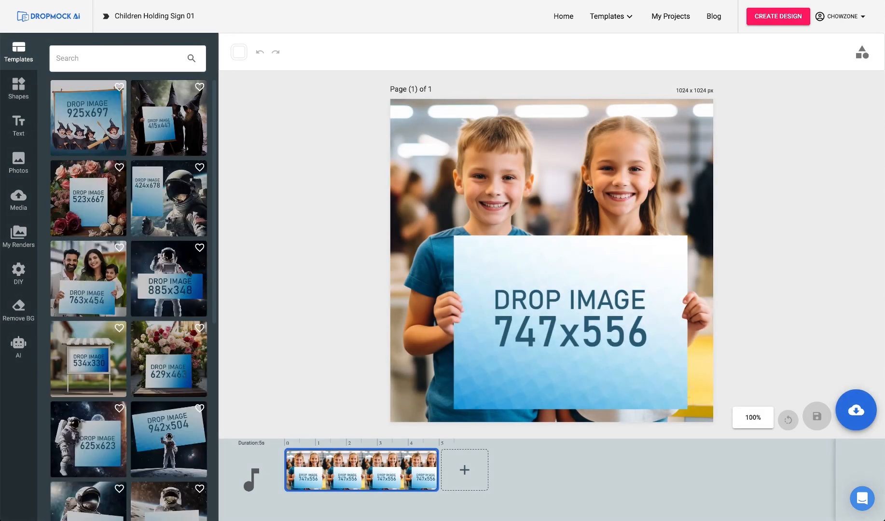
left_click(858, 411)
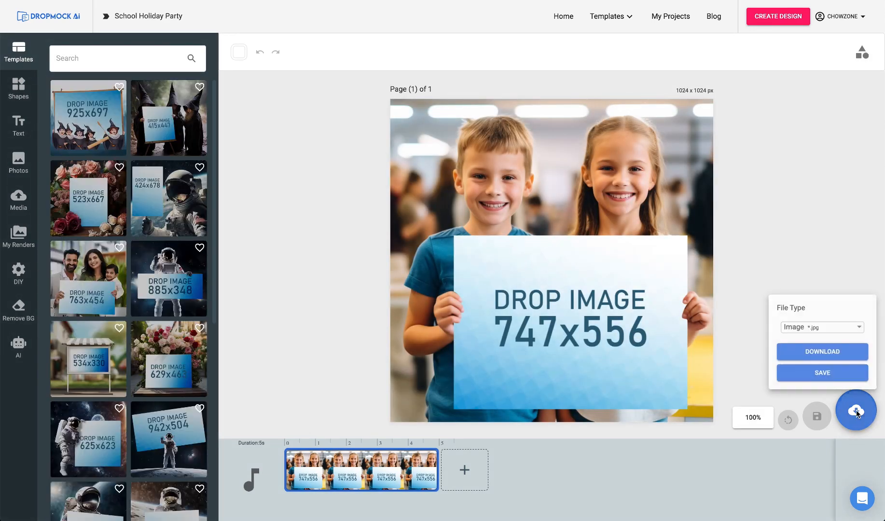
left_click(830, 374)
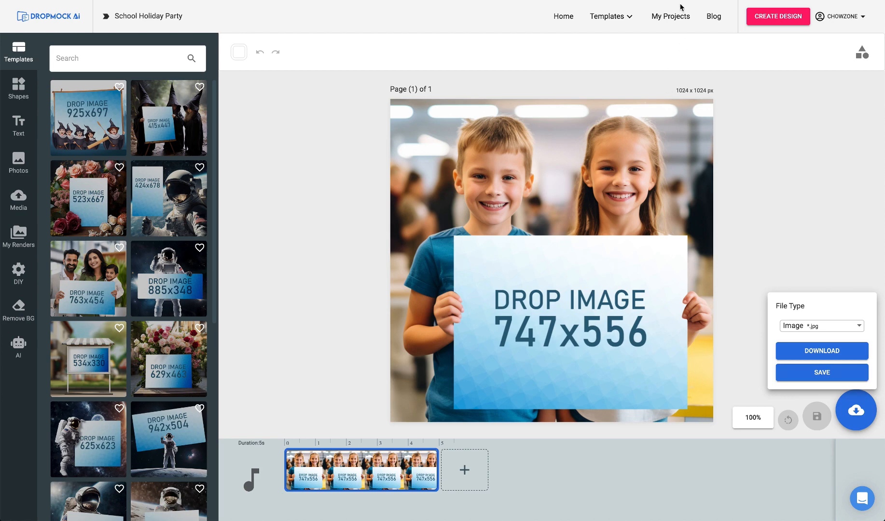
left_click(818, 102)
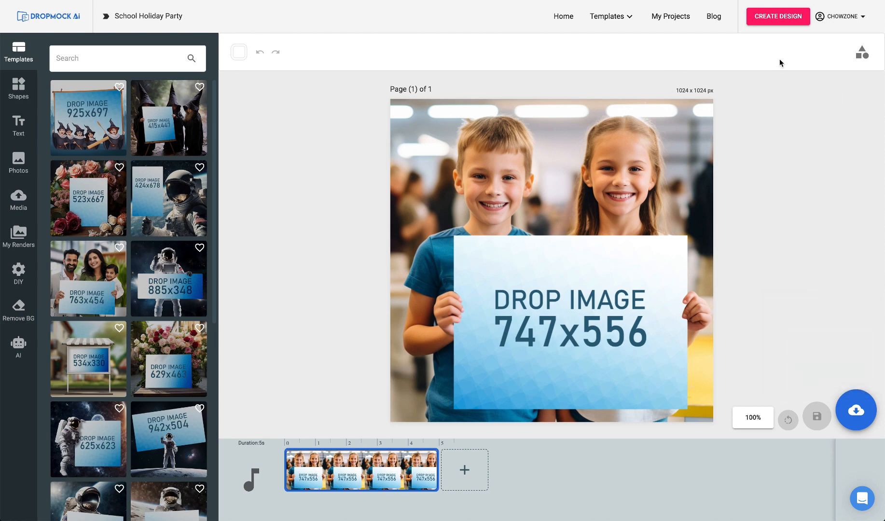
- Create a custom blank design with a width of 747 and a height of 556
left_click(784, 18)
left_click(702, 66)
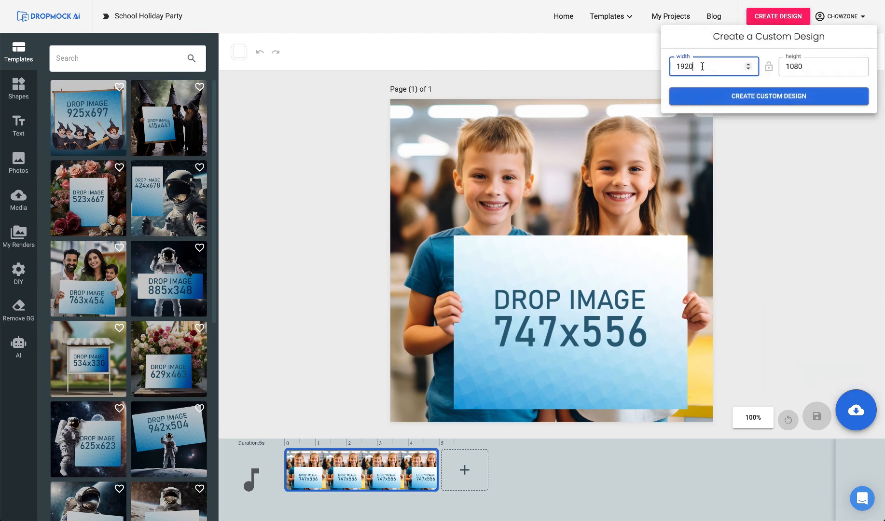
key("ctrl+a")
type("747")
key("Tab")
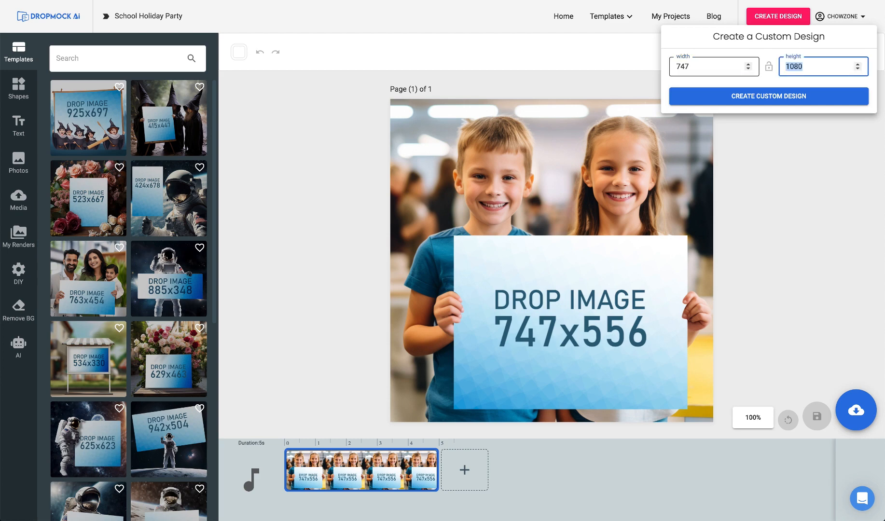
type("556")
left_click(751, 97)
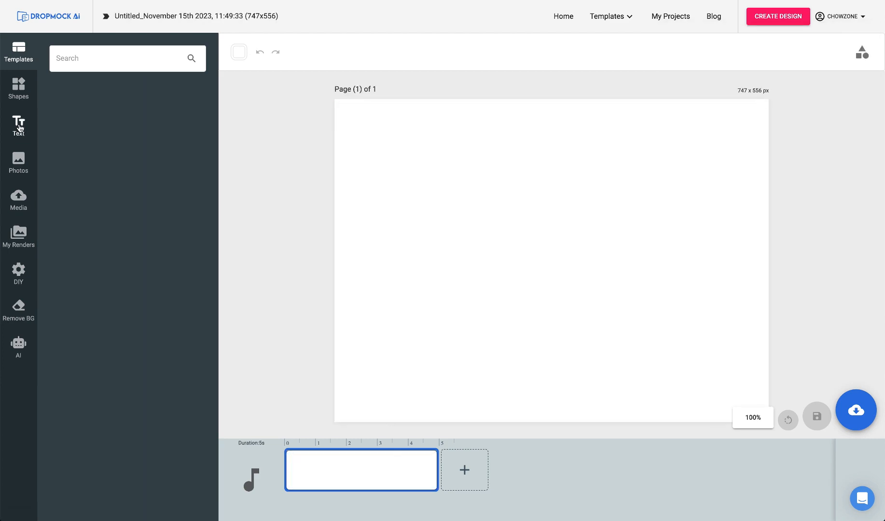
- Add a heading with the text "Holiday", "Party" and "Dec. 19th" on three separate lines
left_click(20, 129)
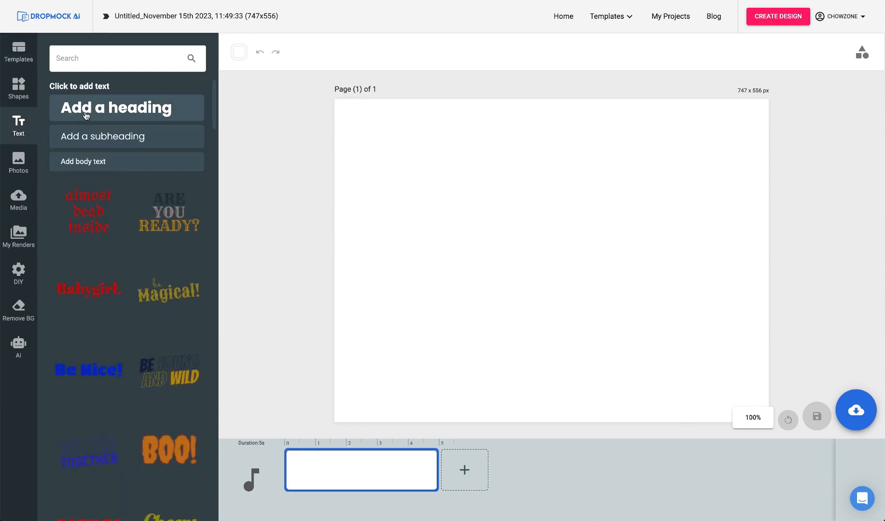
left_click(85, 115)
type("Holiday")
key("Return")
type("Party")
key("Return")
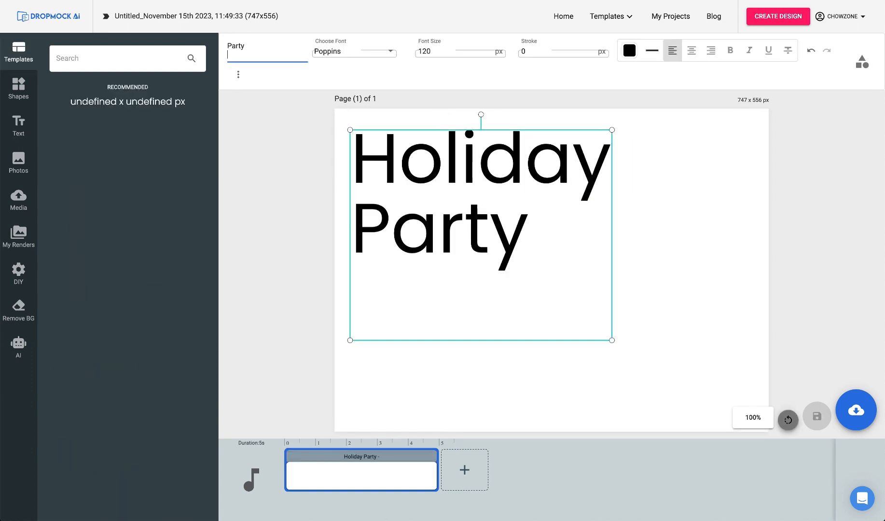
type("Dec. 19th")
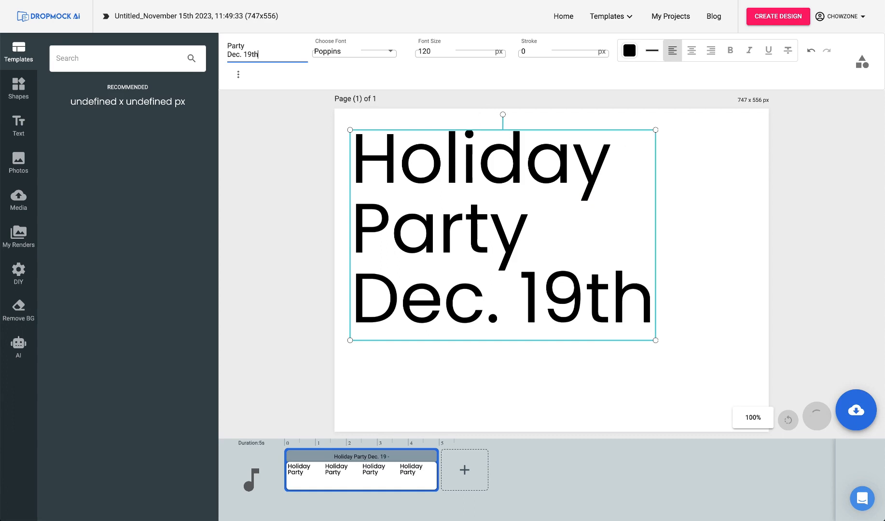
- Centre-align the heading text and enlarge it from the page's upper-left corner until it spans nearly the full page width
left_click(691, 50)
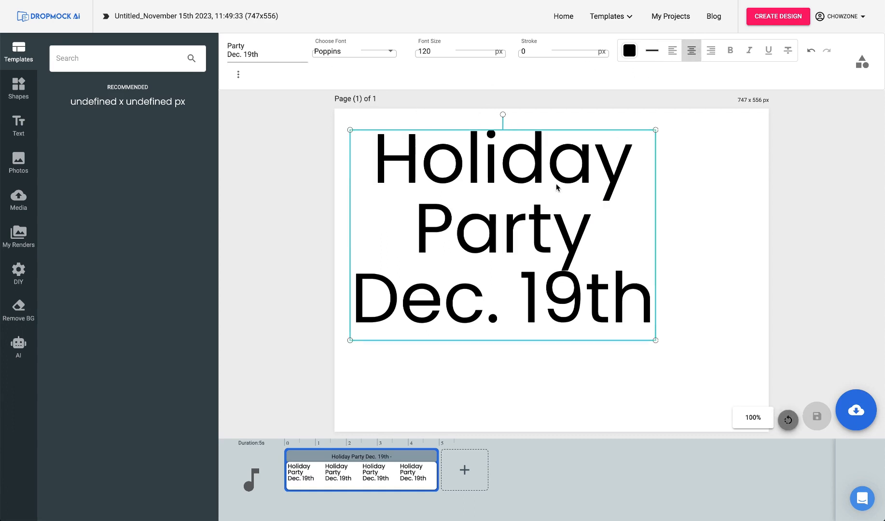
left_click_drag(535, 178, 525, 163)
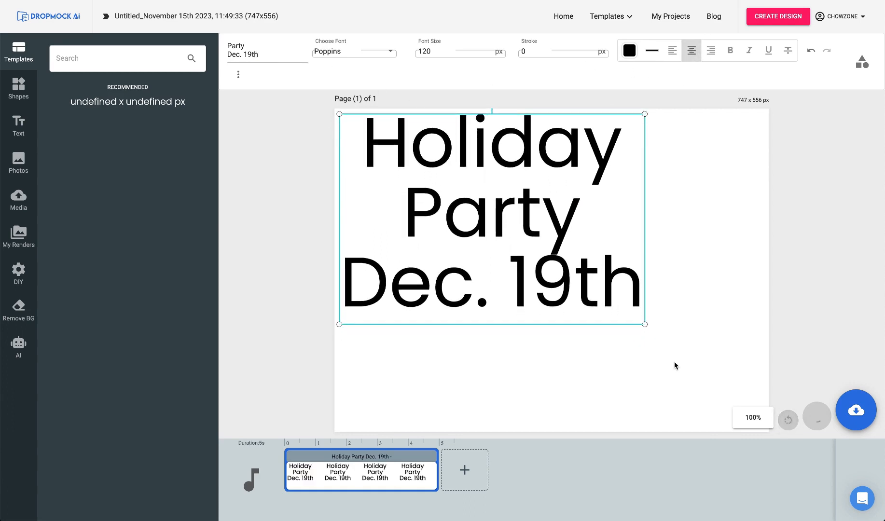
left_click_drag(645, 325, 760, 401)
left_click(670, 419)
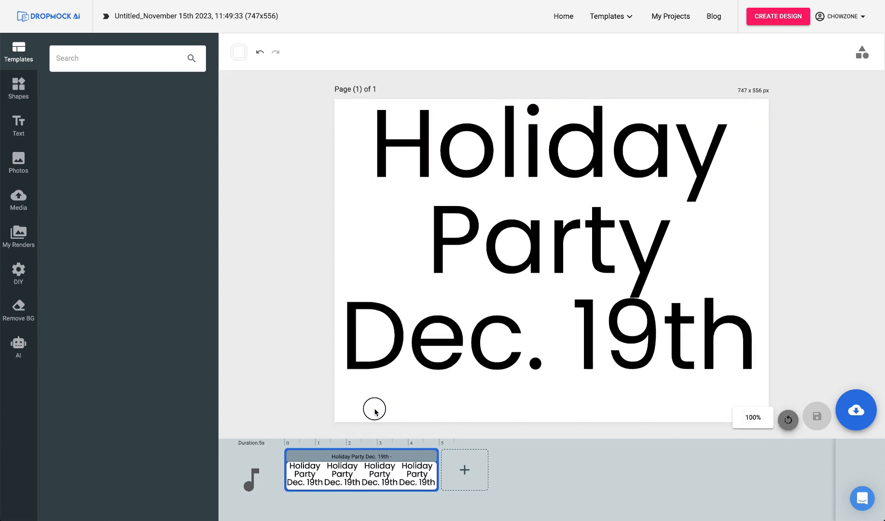
- Colour the page background red (#ff0000) and the heading near-white (#fcfcfc), lowering the heading slightly on the page
left_click(240, 52)
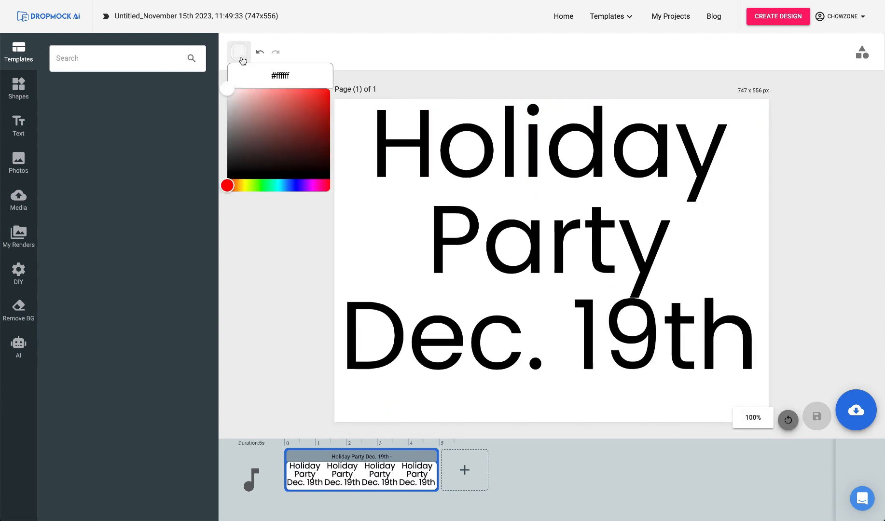
left_click_drag(228, 92, 332, 90)
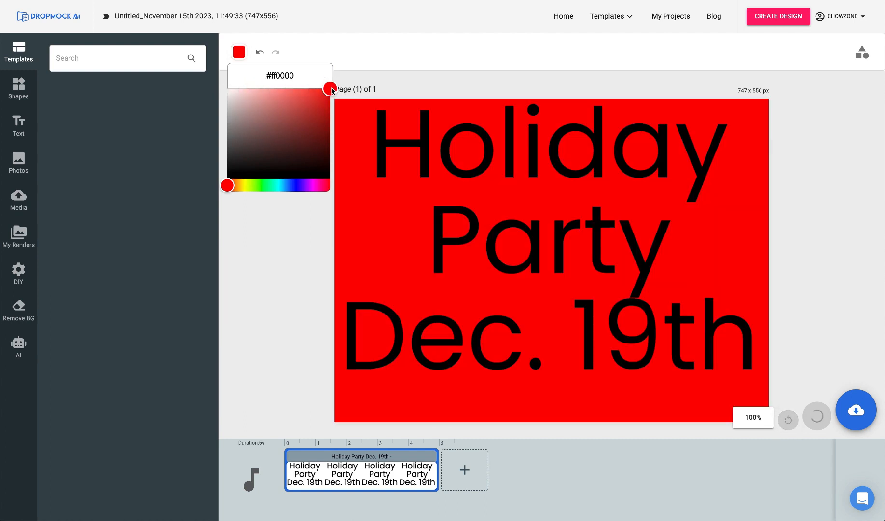
left_click(421, 141)
left_click_drag(422, 154, 418, 159)
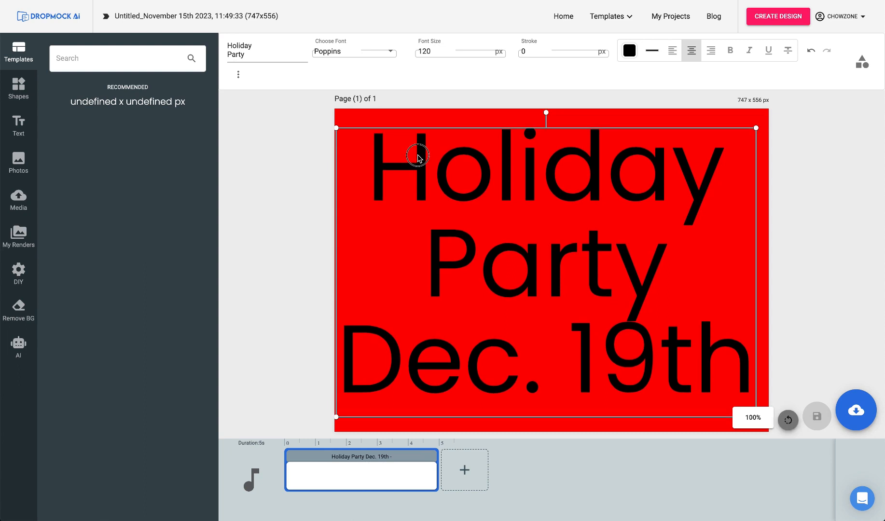
left_click(630, 51)
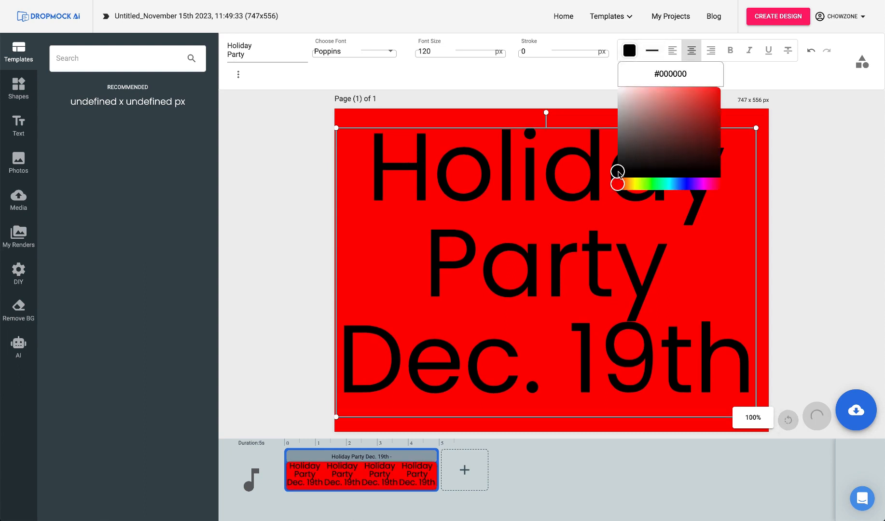
left_click(619, 88)
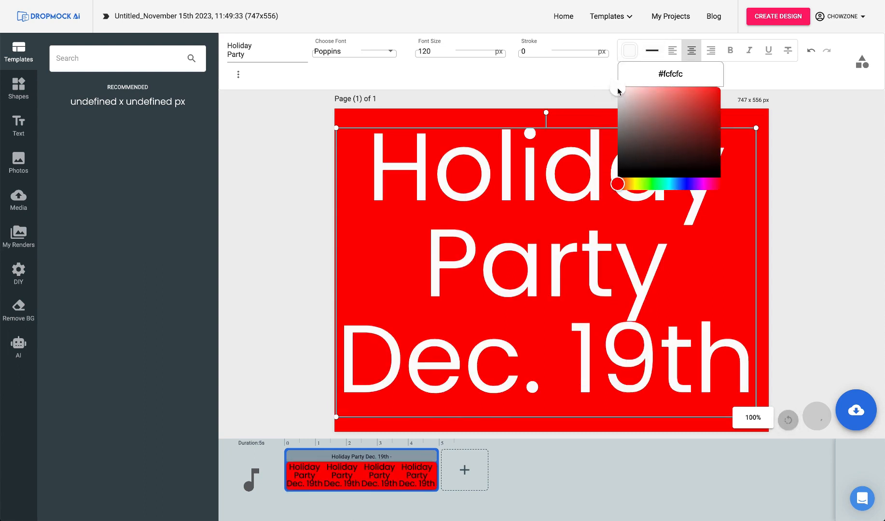
left_click(778, 125)
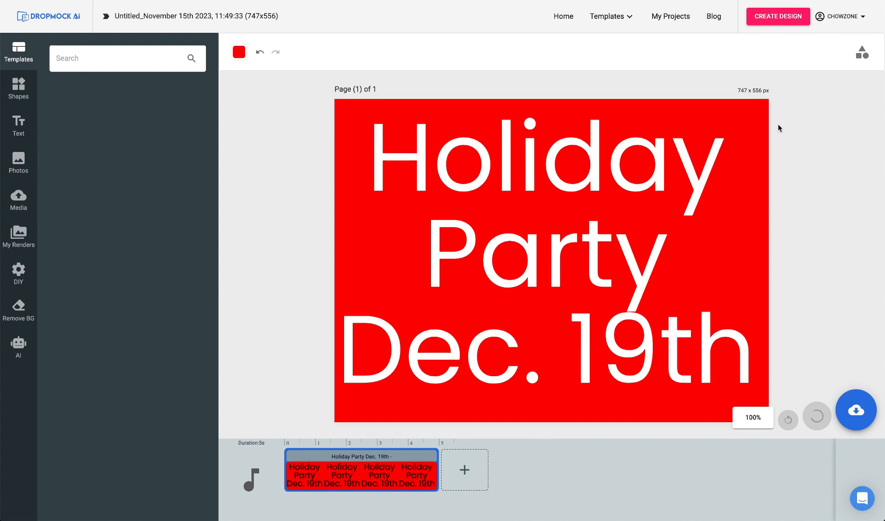
- Save the Holiday Party sign as a JPG image and open the published School Holiday Party project for modification
left_click(864, 418)
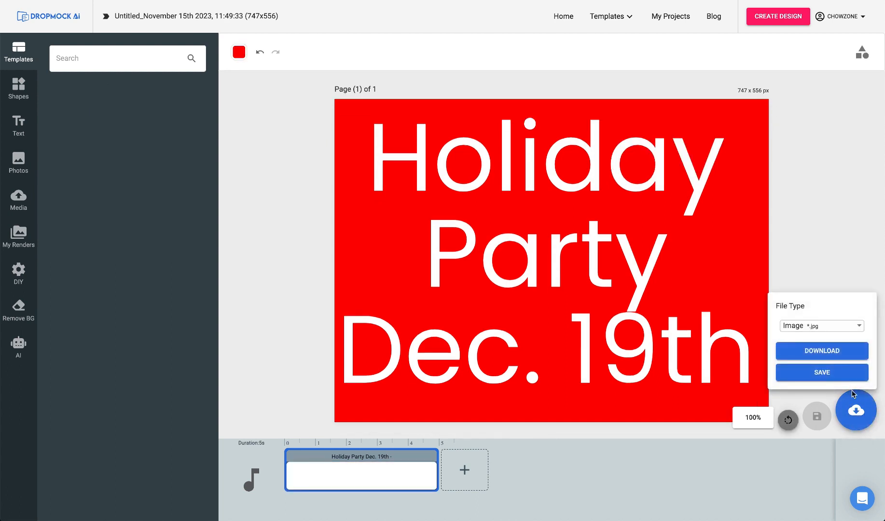
left_click(838, 372)
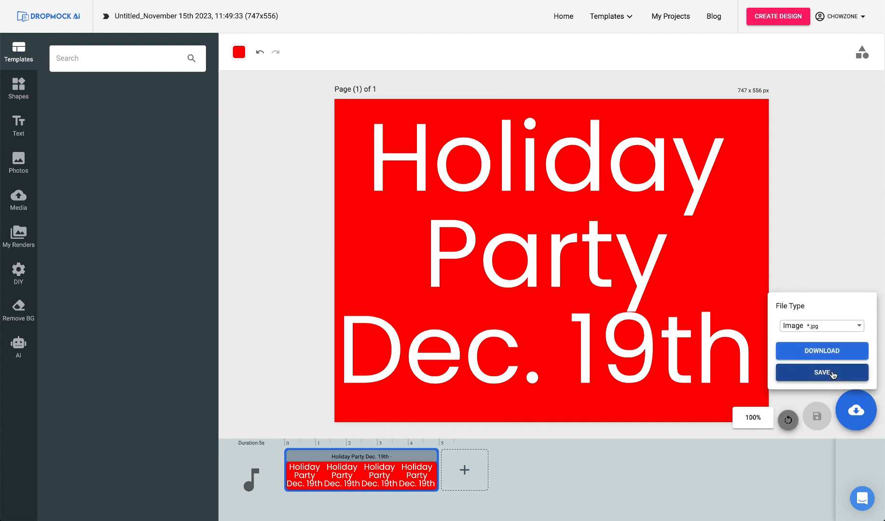
left_click(674, 17)
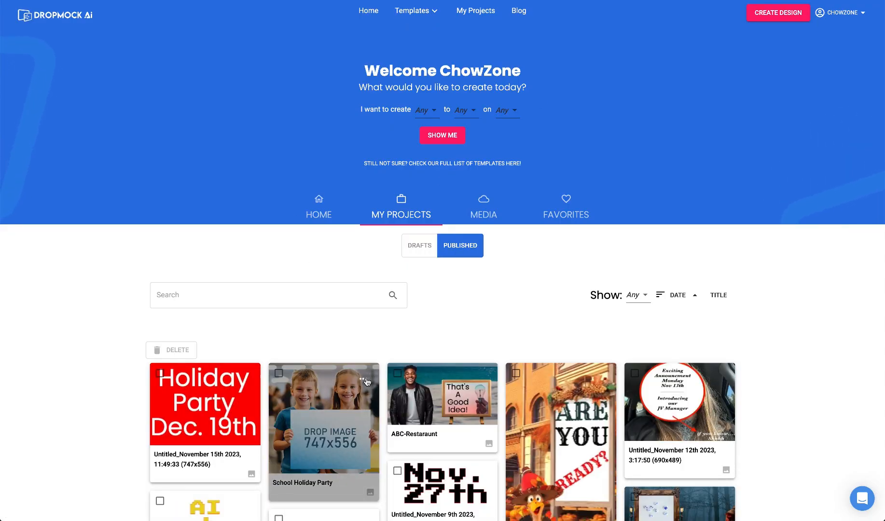
left_click(364, 379)
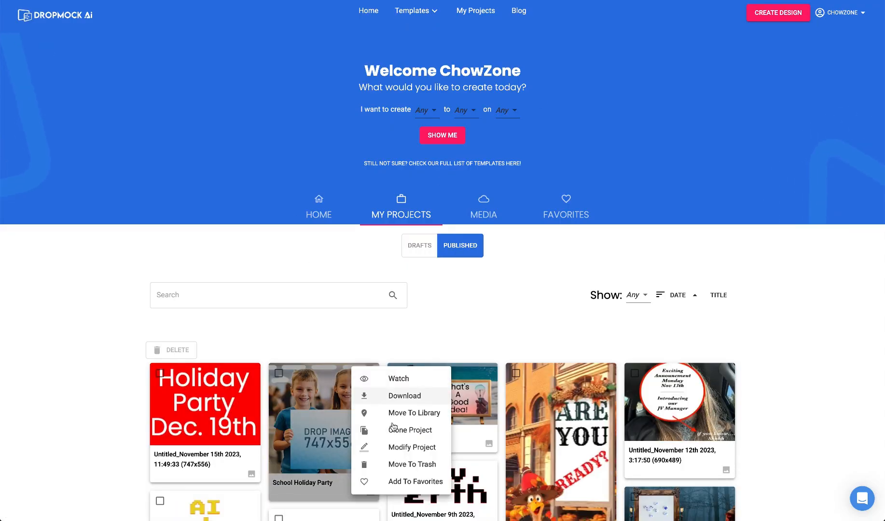
left_click(396, 448)
- Replace the 747x556 placeholder on the children's sign with the rendered Holiday Party image
left_click(516, 324)
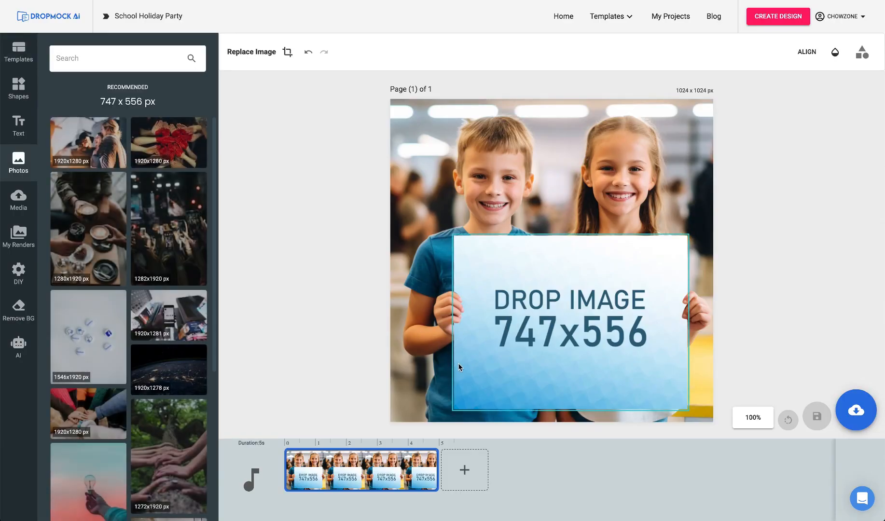
left_click(18, 235)
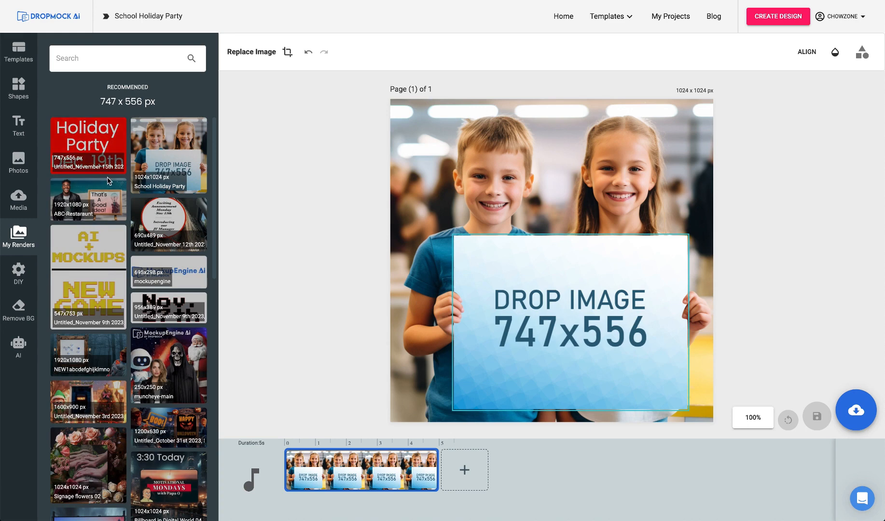
left_click(91, 143)
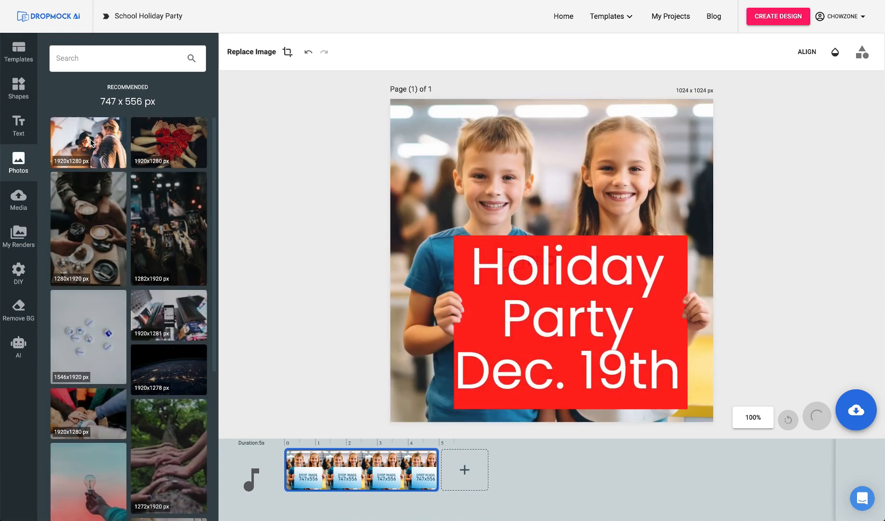
- Download the mockup as a JPG image and preview School Holiday Party-1.jpg in the Downloads folder
left_click(856, 411)
left_click(827, 352)
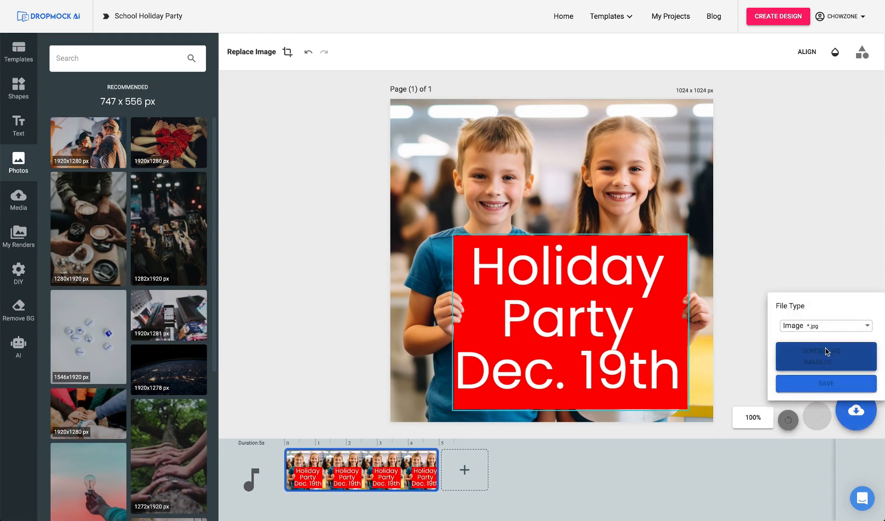
key("space")
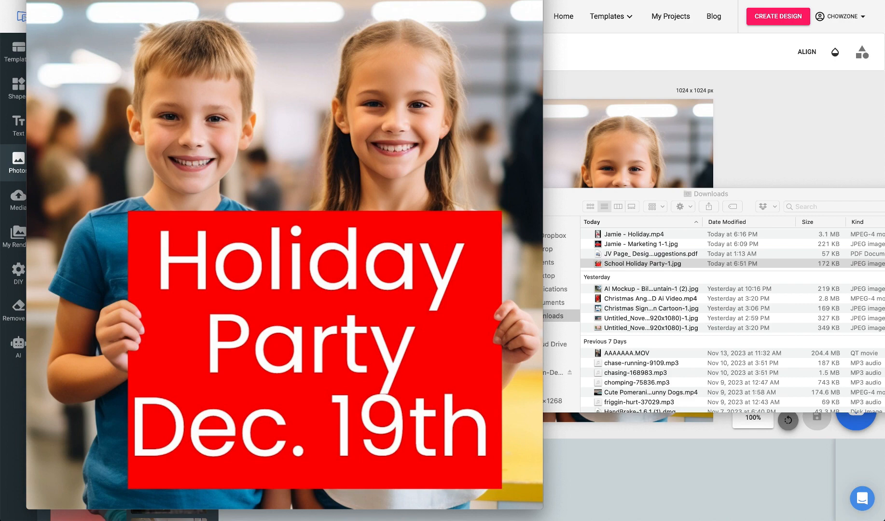
- Filter the full template collection to Video and customise the Christmas Penguin - 3D Ai Video template as the project Cold Hard Deals
left_click(615, 18)
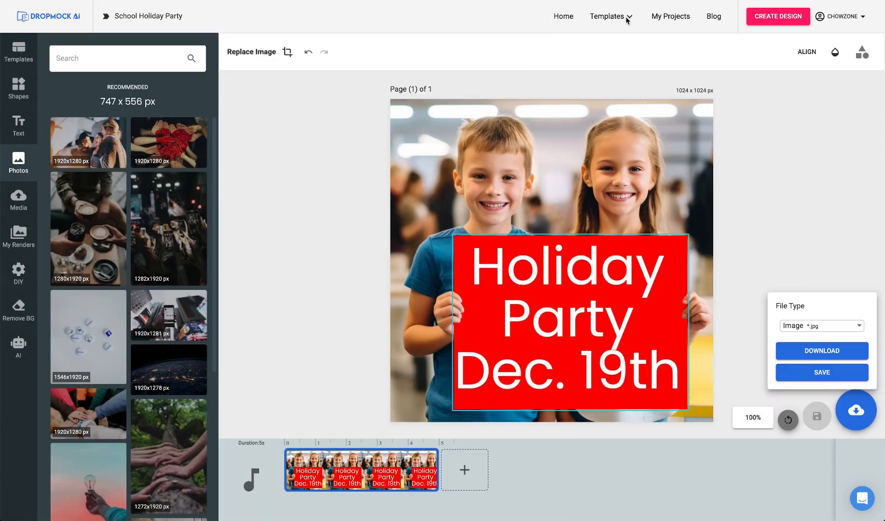
mouse_move(630, 25)
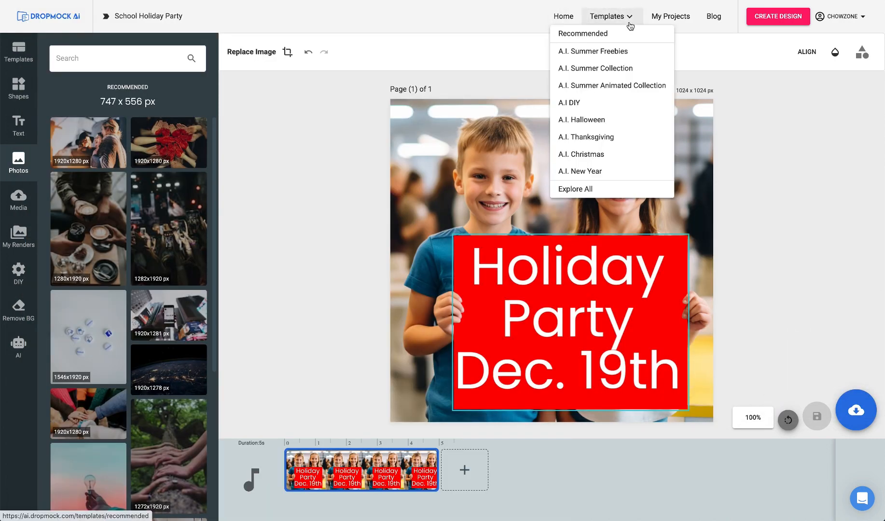
left_click(582, 188)
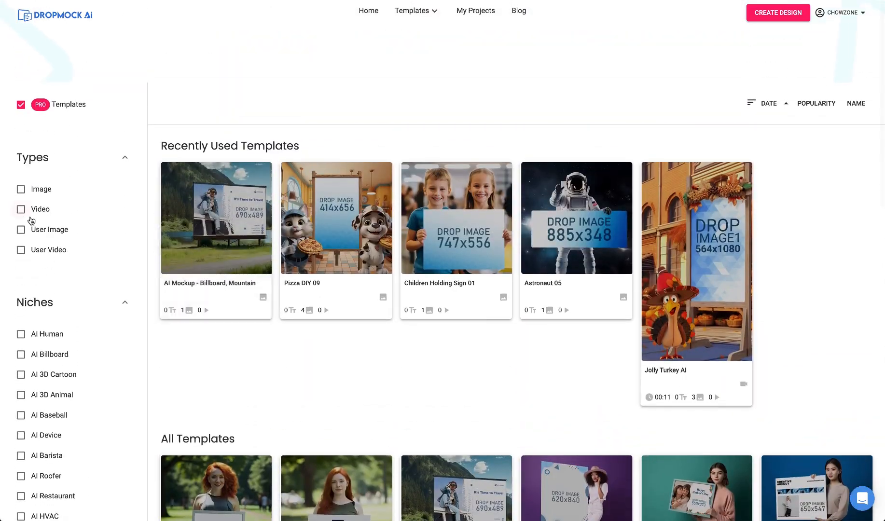
left_click(21, 210)
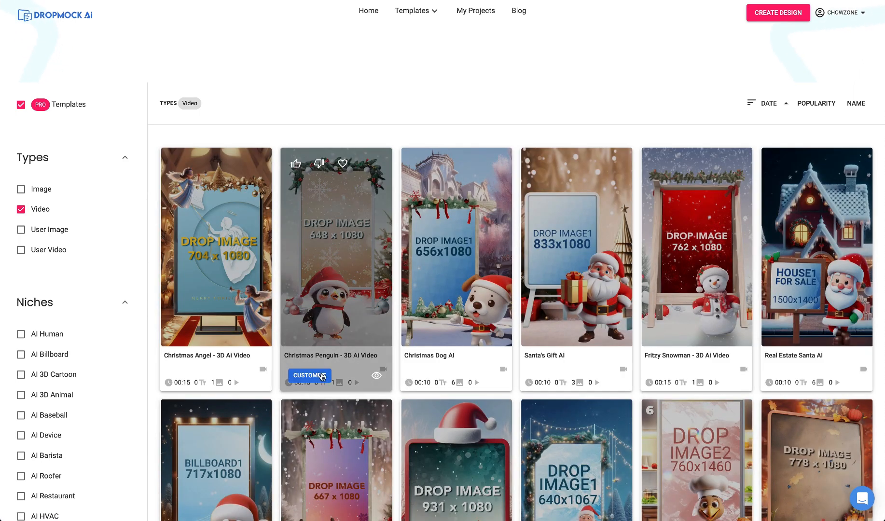
left_click(323, 377)
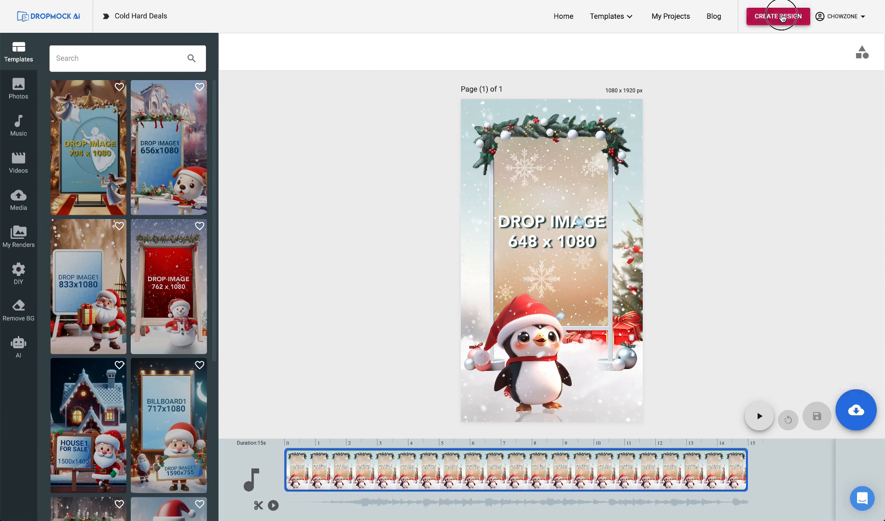
- Create a custom blank design with a width of 648 and a height of 1080
left_click(778, 16)
double_click(703, 62)
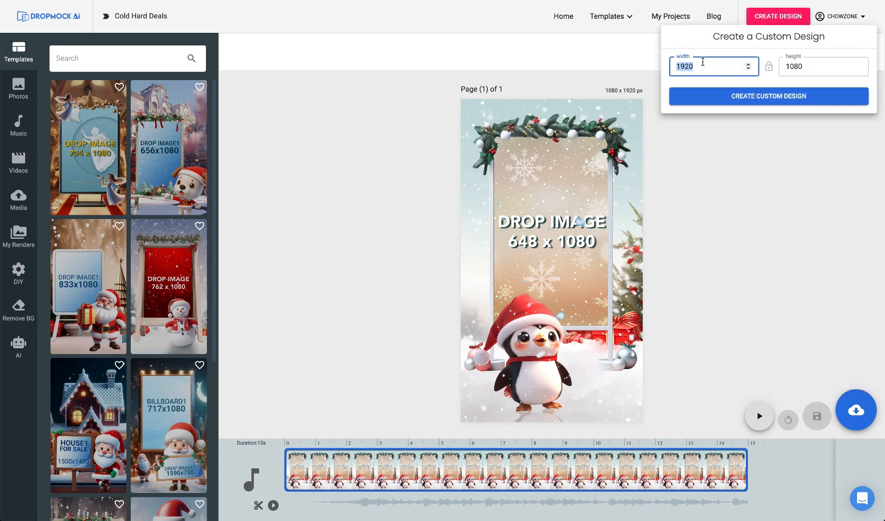
type("648")
key("Tab")
type("108")
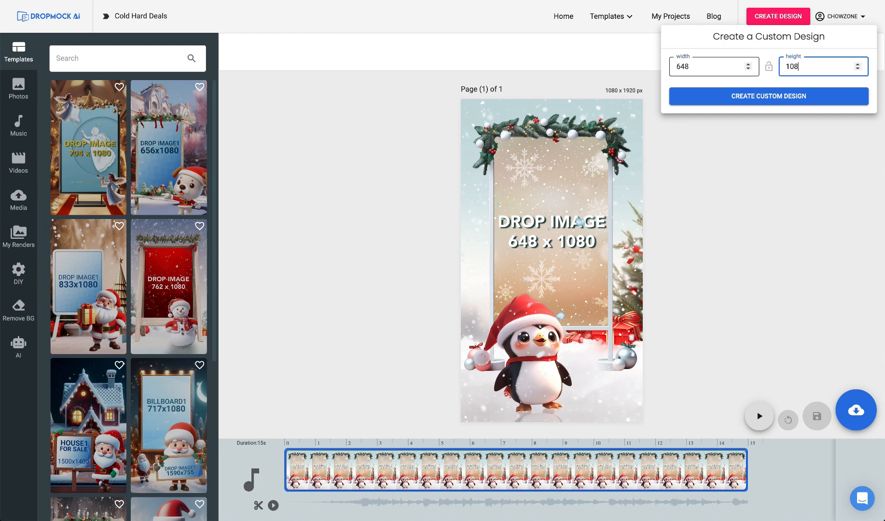
left_click(749, 99)
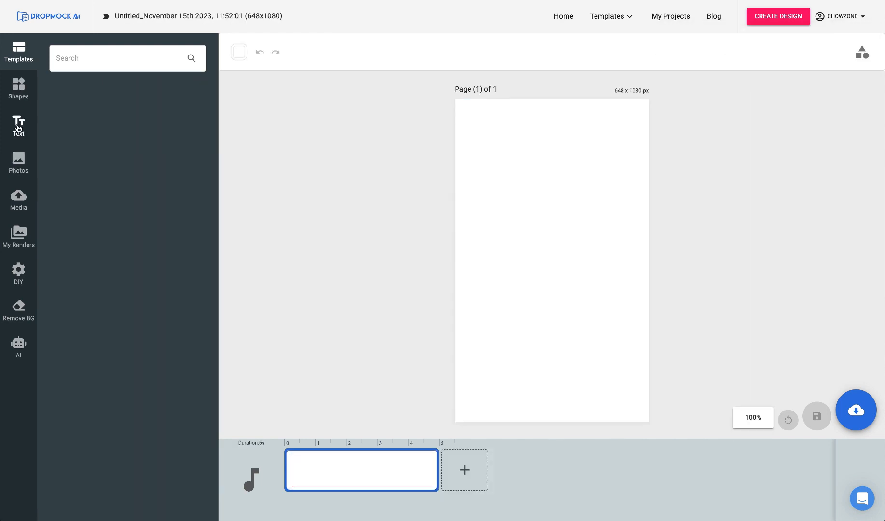
- Add a red, centre-aligned heading reading "Cold", "Hard" and "Deal$" on three lines, enlarged to about four fifths of the page width
left_click(17, 126)
type("Cold Hard Deal$")
left_click(632, 53)
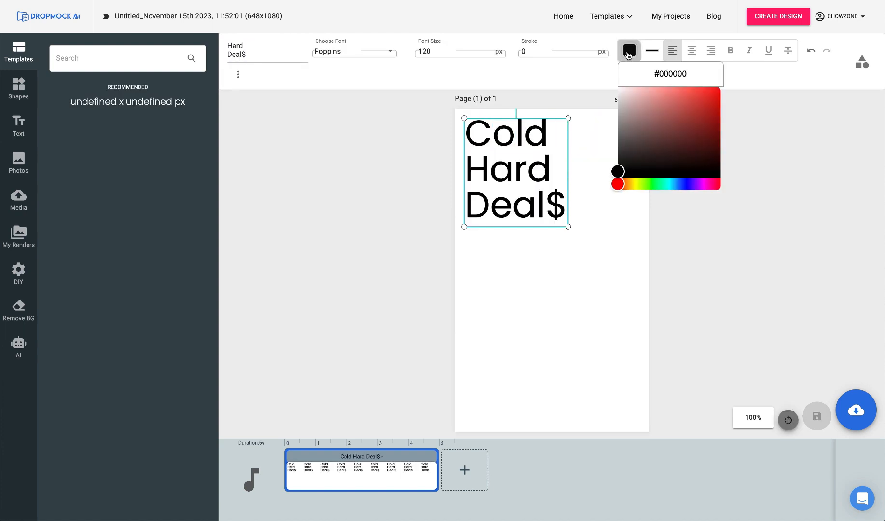
left_click_drag(617, 174, 720, 87)
left_click(691, 51)
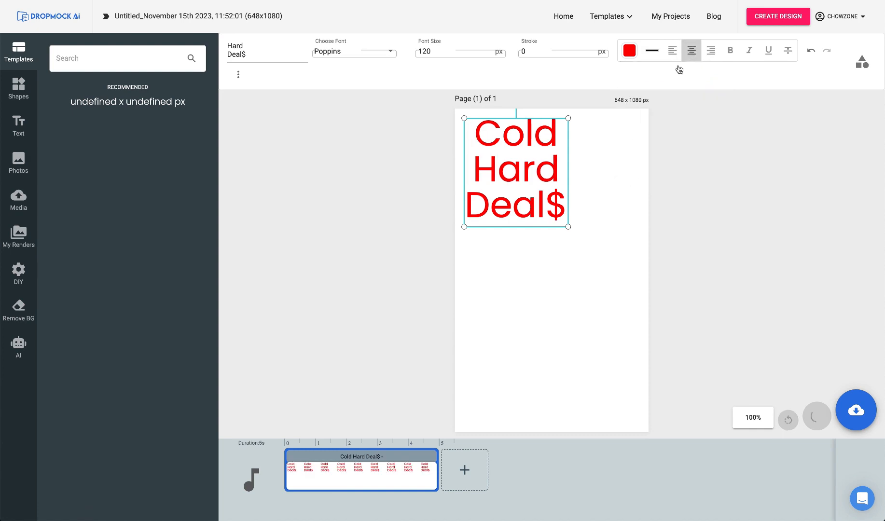
left_click_drag(568, 228, 619, 261)
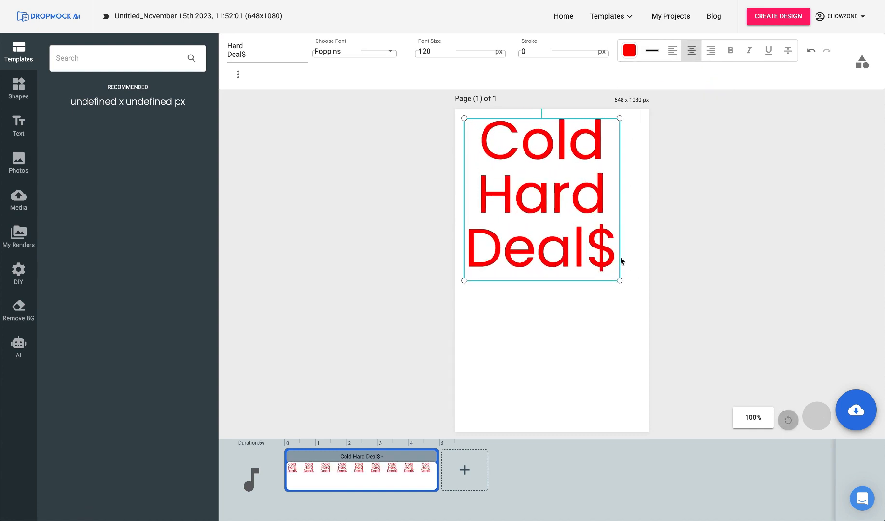
left_click(399, 249)
- Add a square shape and stretch it to fill the lower half of the page below the heading
left_click(19, 87)
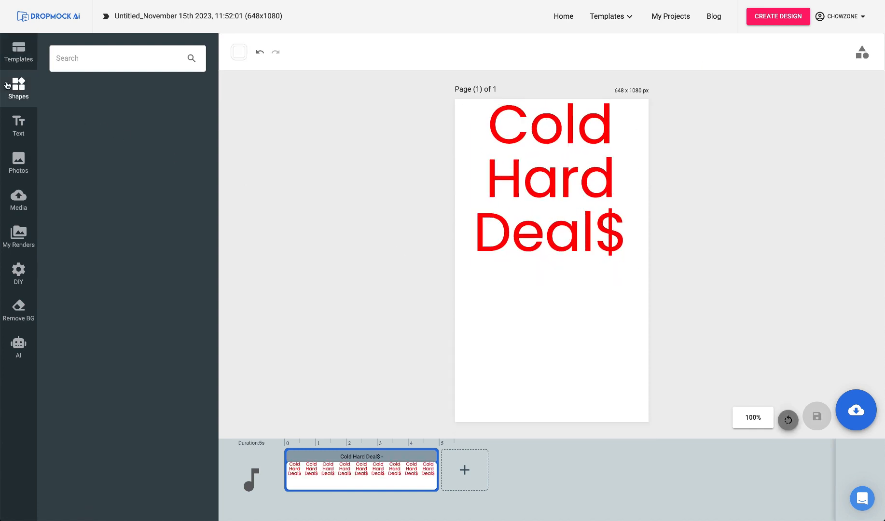
left_click(71, 121)
left_click_drag(484, 186, 484, 344)
left_click_drag(552, 306, 649, 307)
left_click_drag(553, 356, 555, 454)
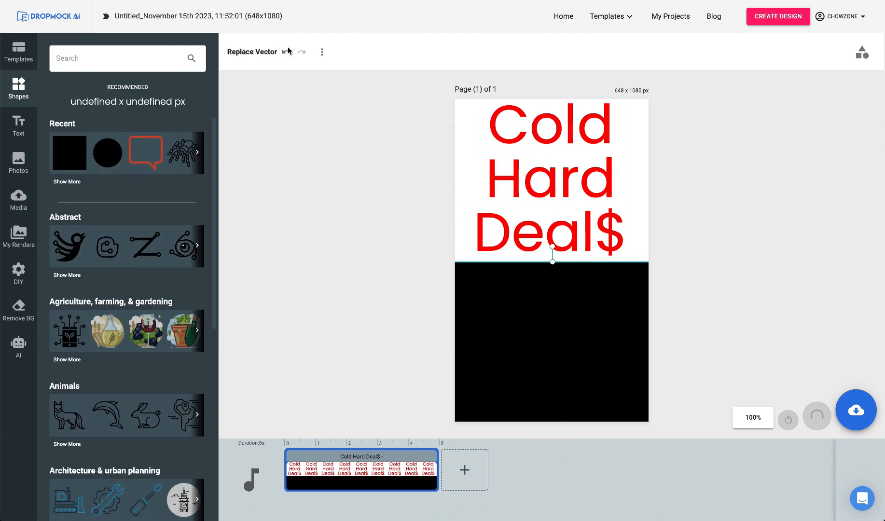
- Colour the block on the lower half of the page pure red
left_click(288, 51)
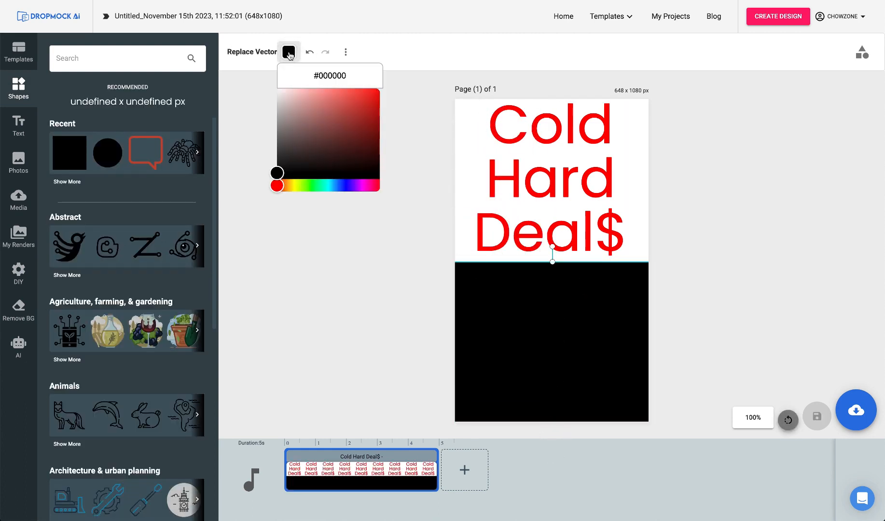
left_click_drag(282, 179, 386, 86)
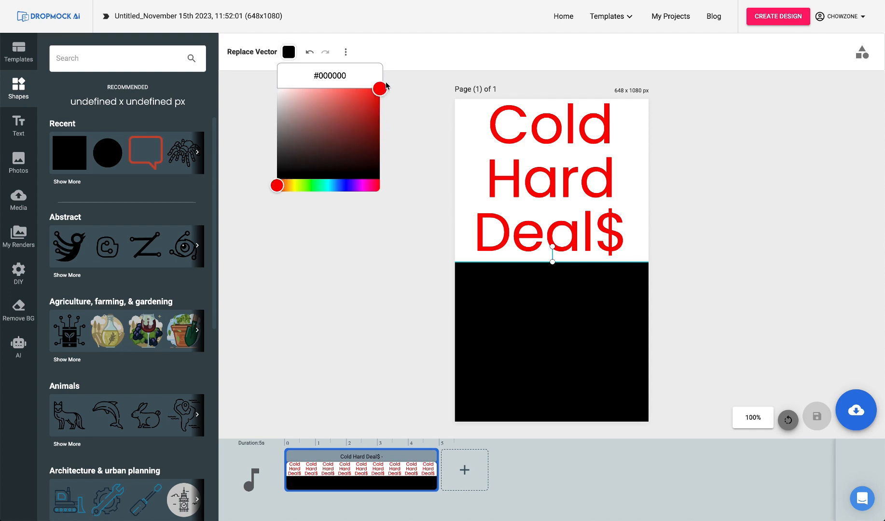
left_click(396, 291)
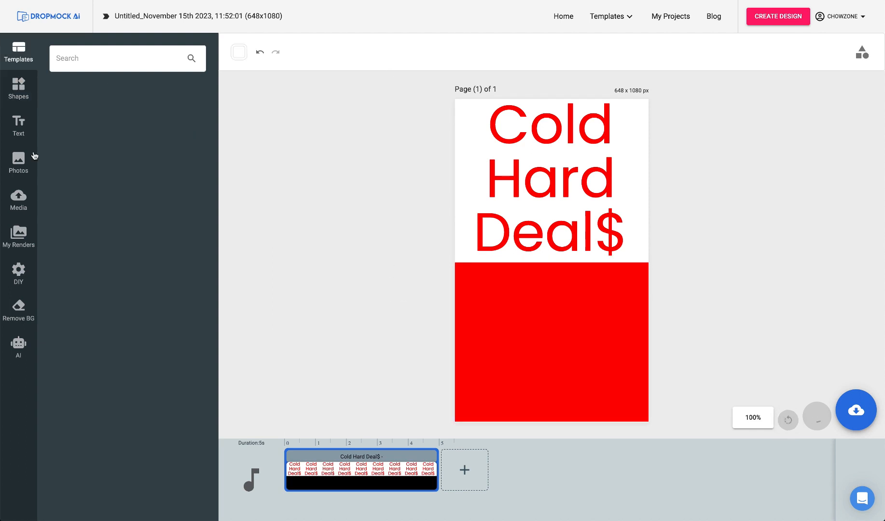
- Add a heading on the red block reading "Buy One", "Get One" and "FREE" on three separate lines
left_click(21, 131)
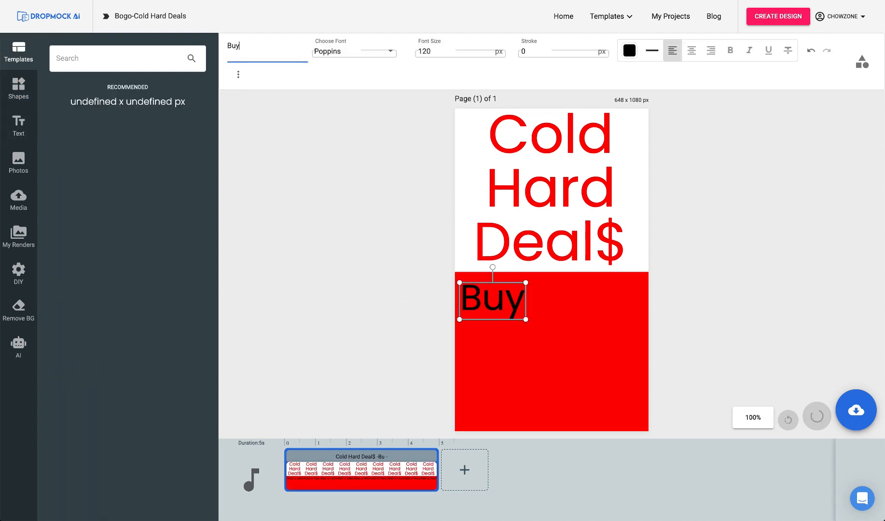
type("One ")
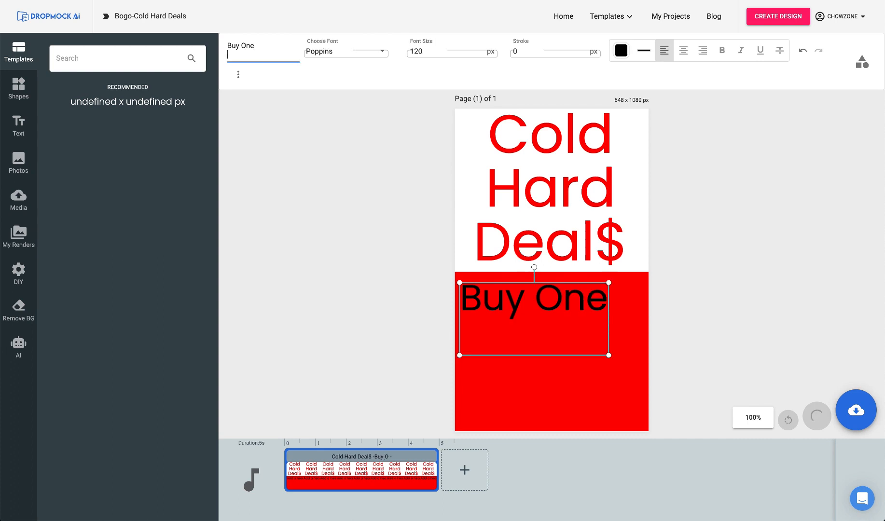
type("Get One")
key("Return")
type("FREE")
- Centre-align the "Buy One Get One FREE" text and colour it white
left_click(692, 51)
left_click(629, 50)
left_click_drag(616, 172, 617, 85)
left_click(245, 202)
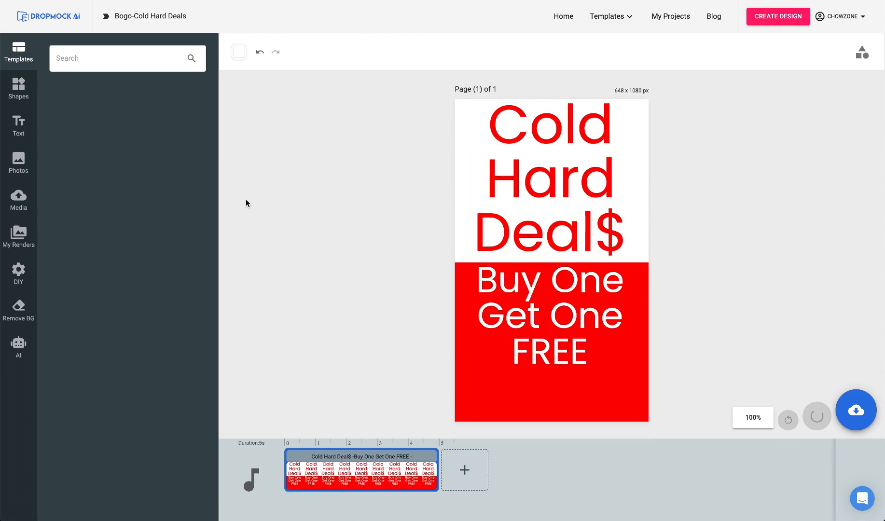
- Add a white heading reading "Dec. 19th" on the red block beneath the word "FREE"
left_click(15, 112)
left_click(116, 107)
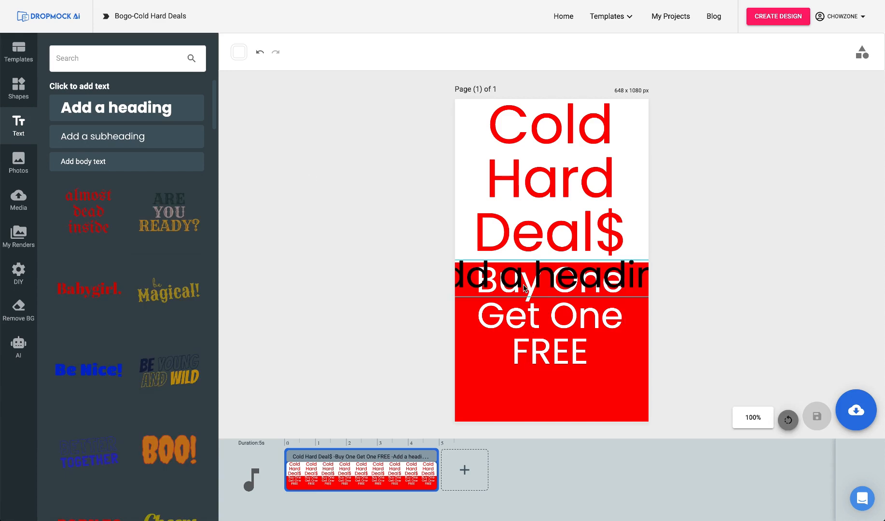
left_click_drag(517, 279, 558, 403)
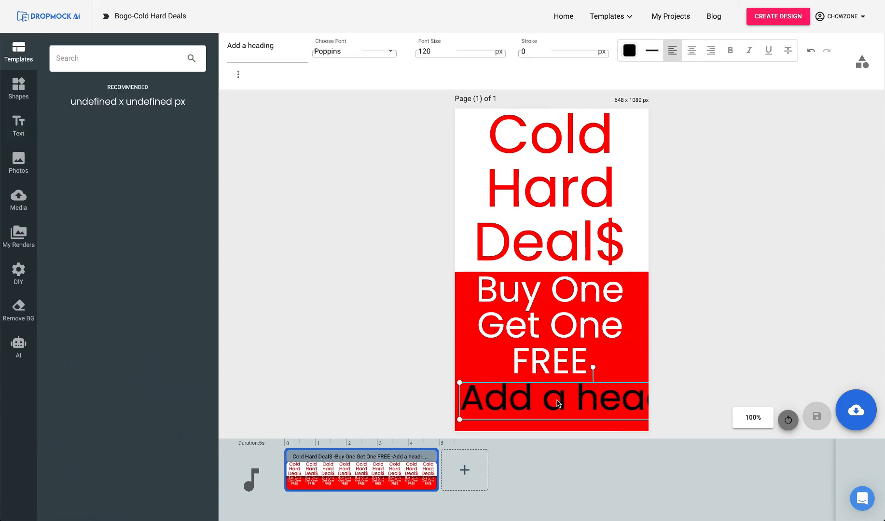
triple_click(266, 46)
type("Dec. 19th")
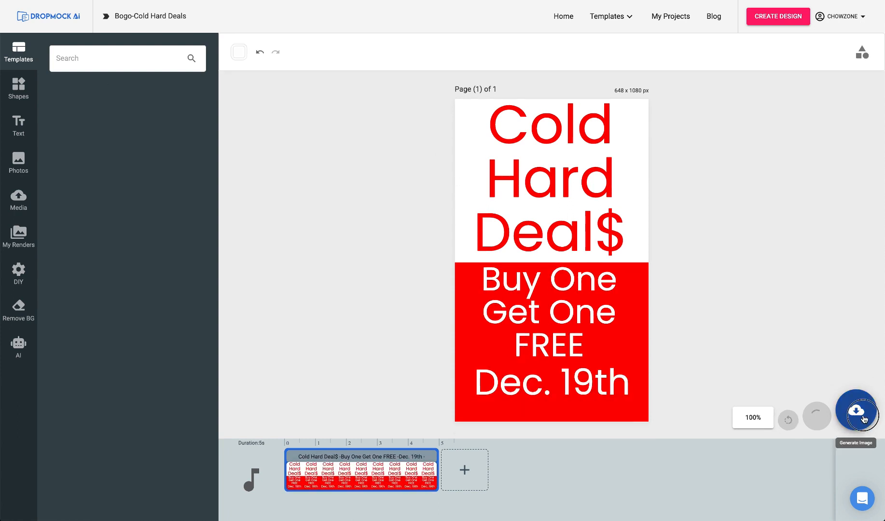
- Save the Bogo-Cold Hard Deals design as an image and open the Christmas penguin draft for modification
left_click(853, 408)
left_click(819, 406)
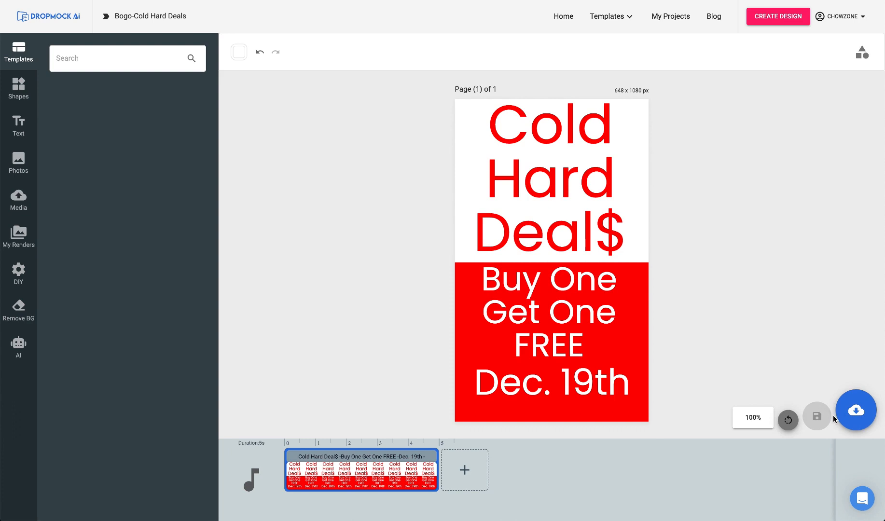
left_click(839, 409)
left_click(834, 376)
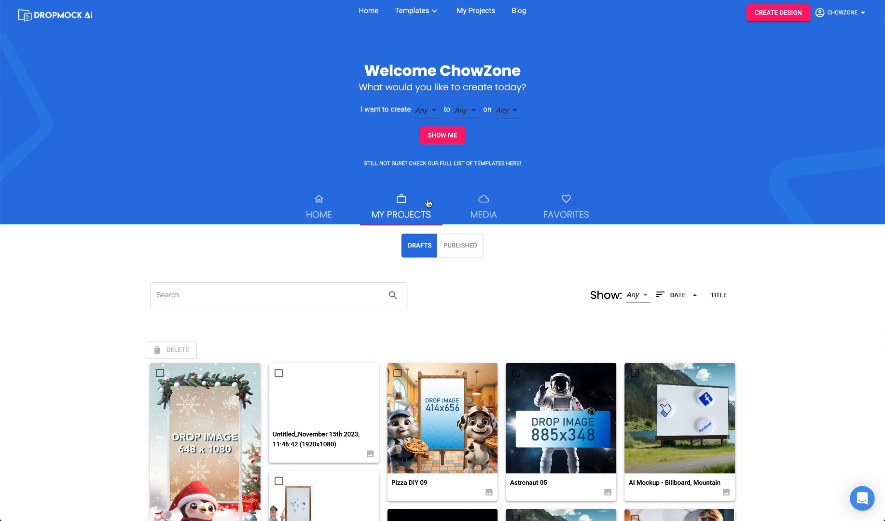
left_click(245, 382)
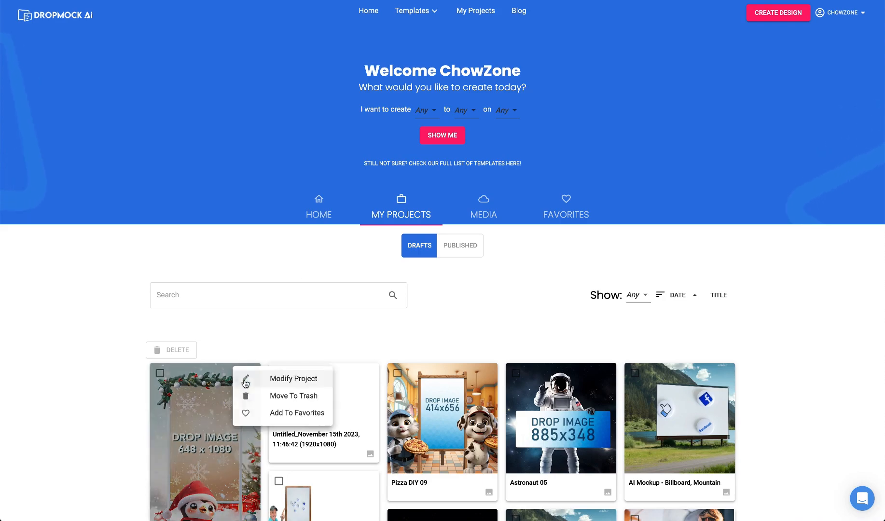
left_click(276, 381)
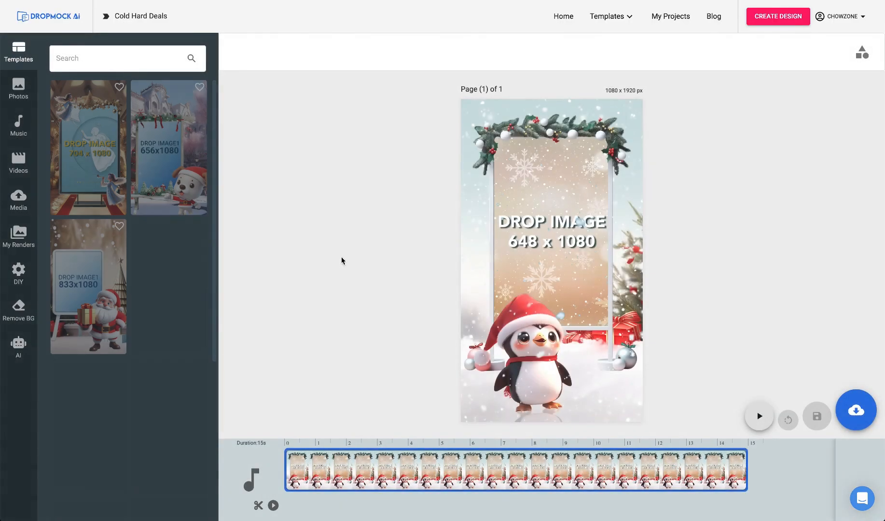
- Replace the sign placeholder in the Christmas penguin mockup with the rendered Cold Hard Deal$ design
left_click(548, 221)
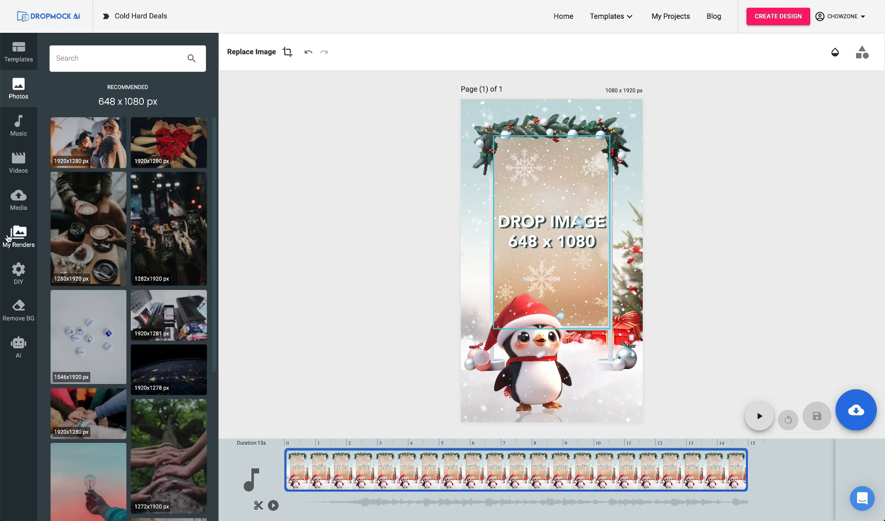
left_click(18, 234)
left_click(85, 147)
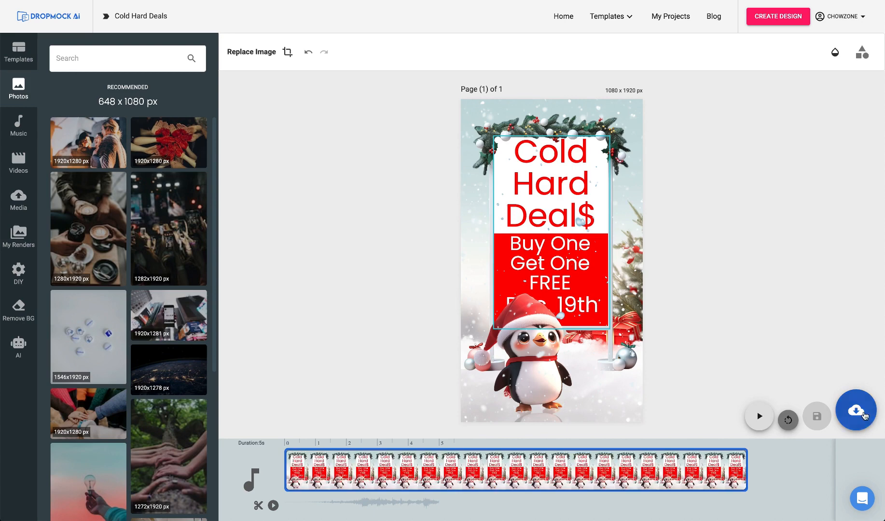
- Render the Christmas penguin mockup as an MP4 video
left_click(857, 414)
left_click(853, 347)
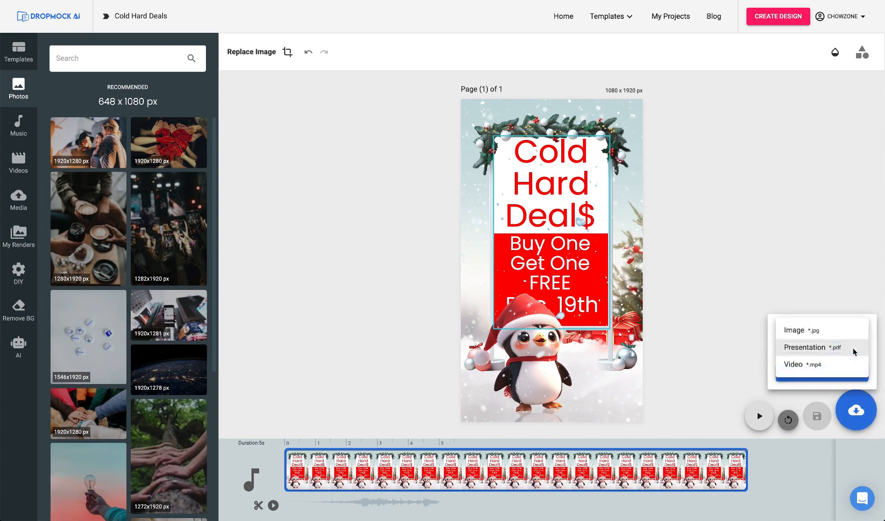
left_click(820, 366)
left_click(821, 370)
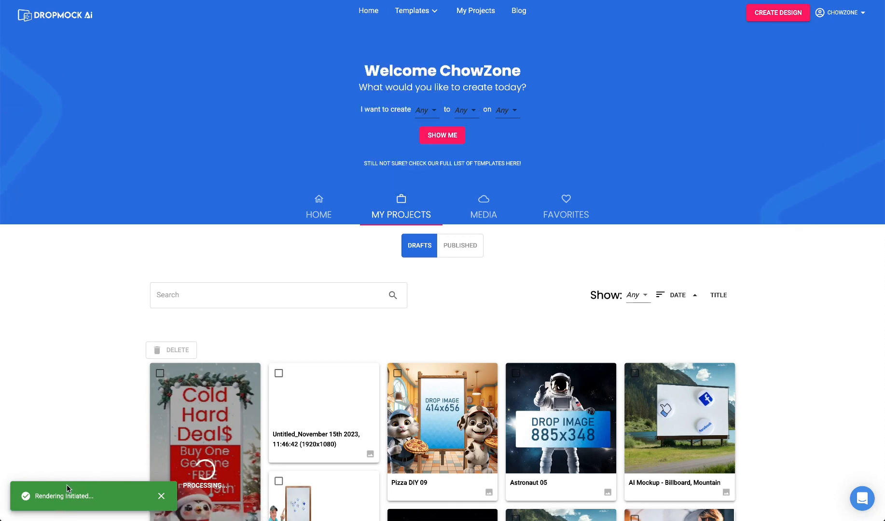
- Create a blank custom design of 1920 x 1080 px
mouse_move(388, 188)
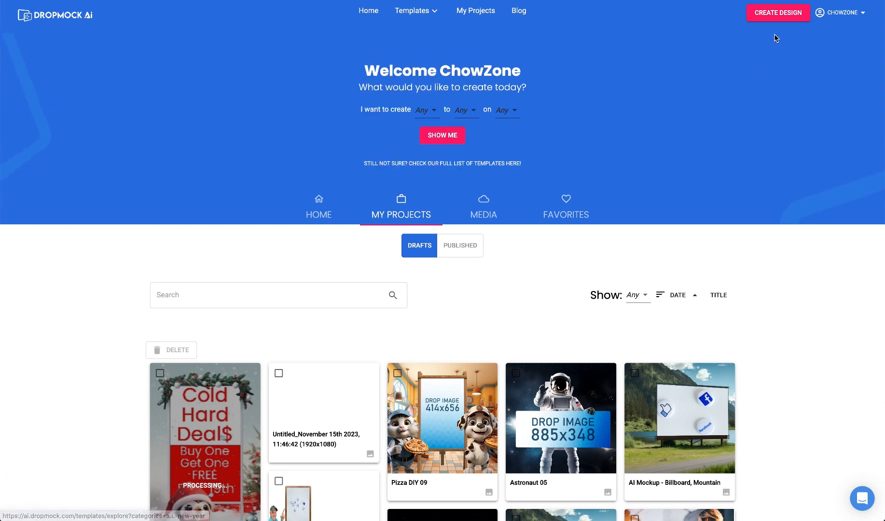
left_click(773, 19)
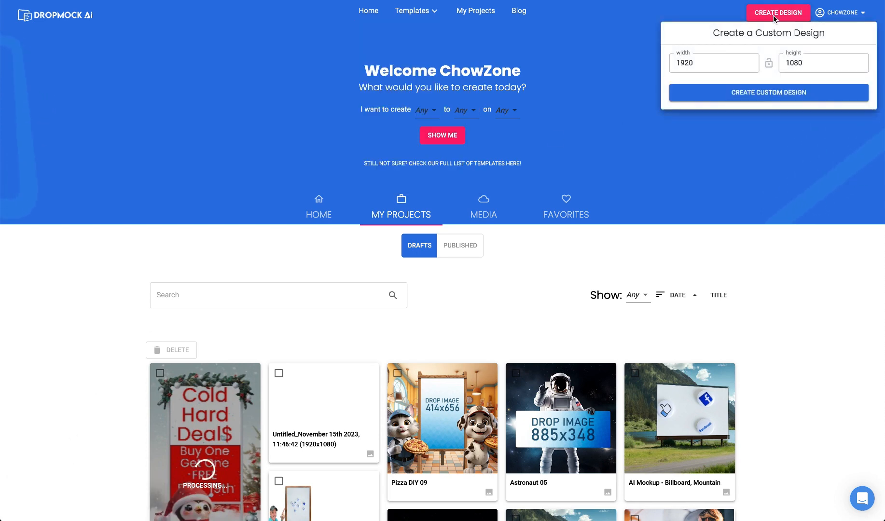
left_click(767, 96)
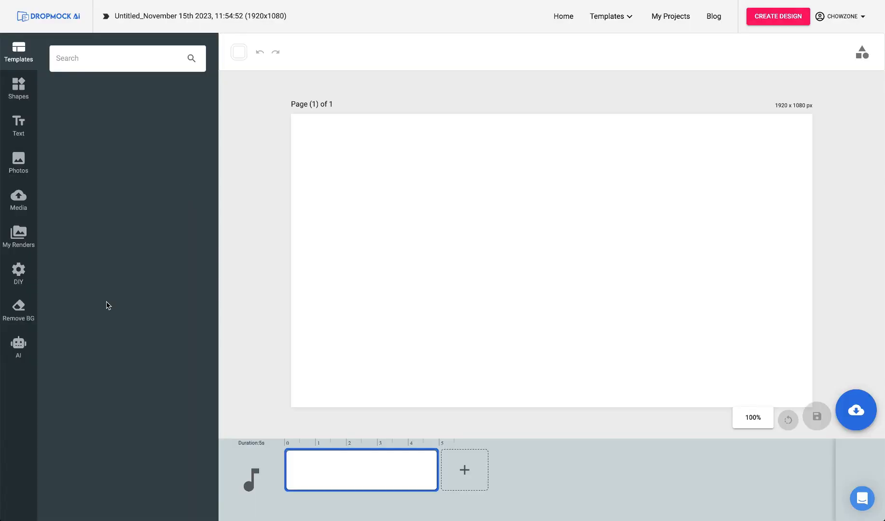
- Generate AI images from the prompt "white sandy beach with the ocean on a sunny day"
left_click(18, 348)
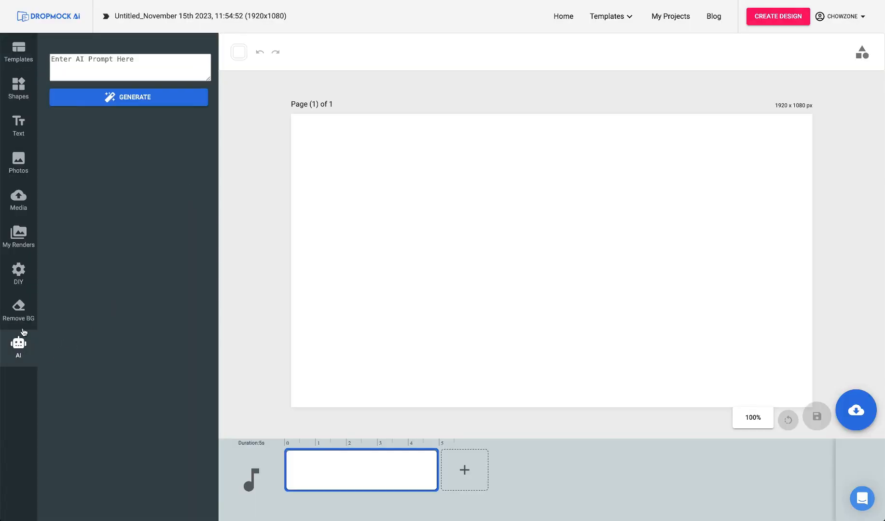
left_click(73, 64)
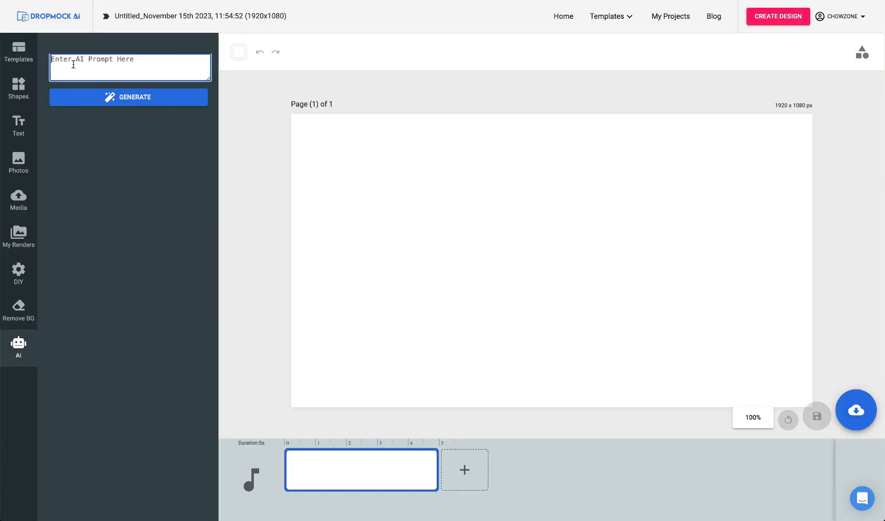
type("white sandy beach with the ocean on a sunn")
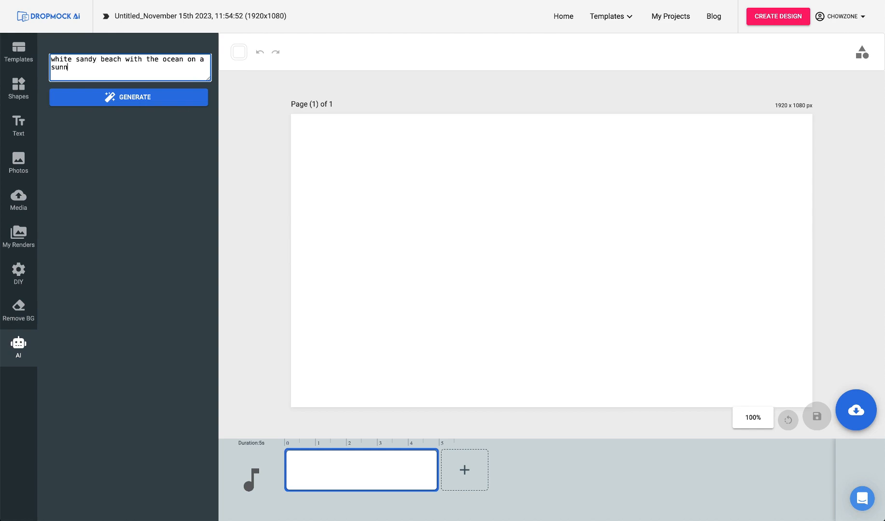
type("y day")
left_click(141, 100)
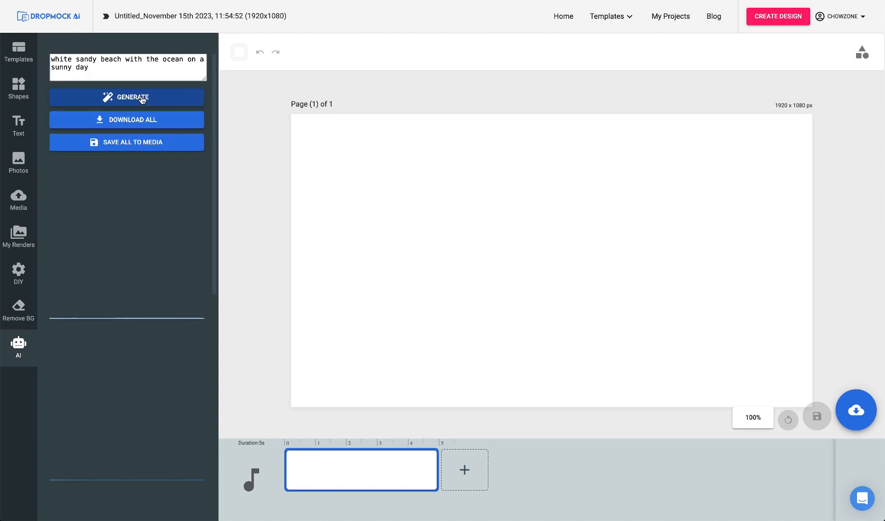
- Look through the generated beach images and save all of them to the media library
scroll(168, 150, "down", 10)
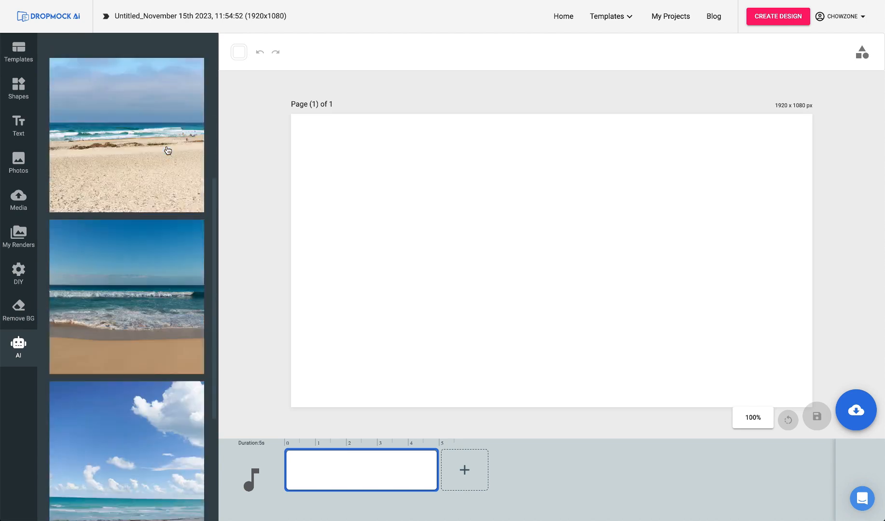
scroll(168, 150, "up", 9)
scroll(168, 149, "up", 1)
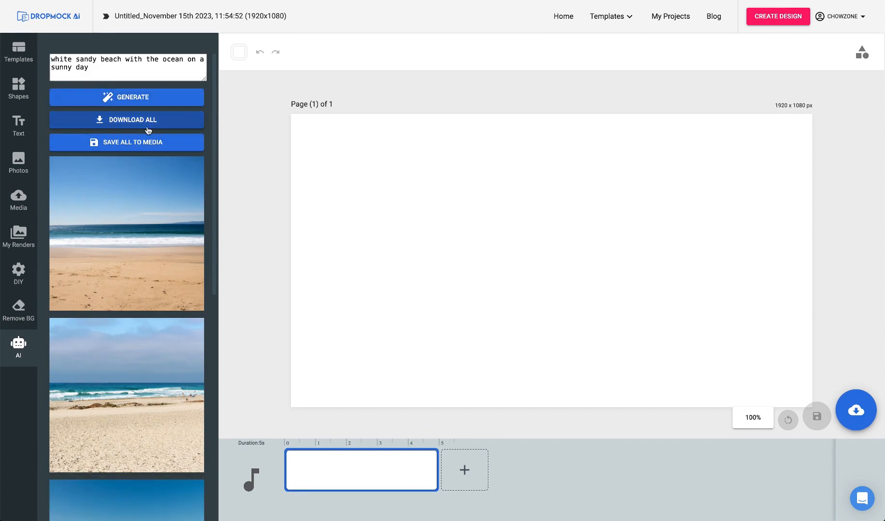
left_click(127, 145)
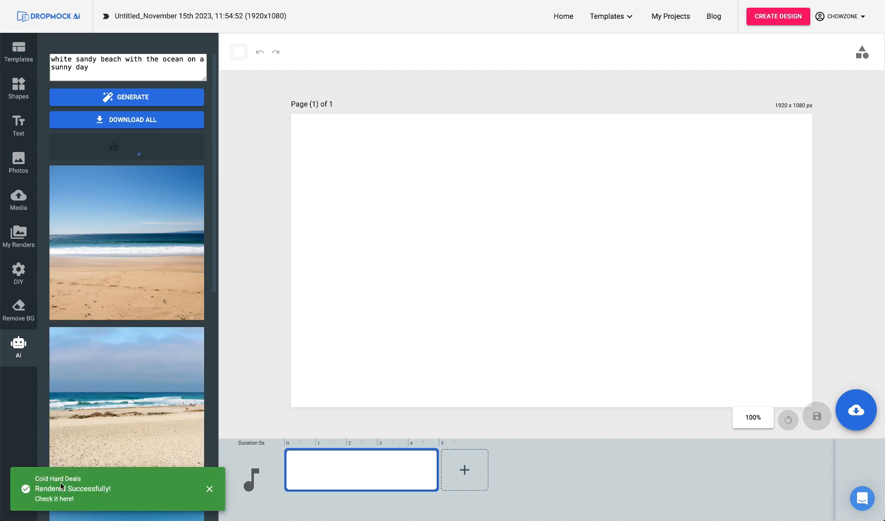
- Place the second generated beach image on the page and enlarge it to cover the whole canvas as background
scroll(63, 240, "down", 3)
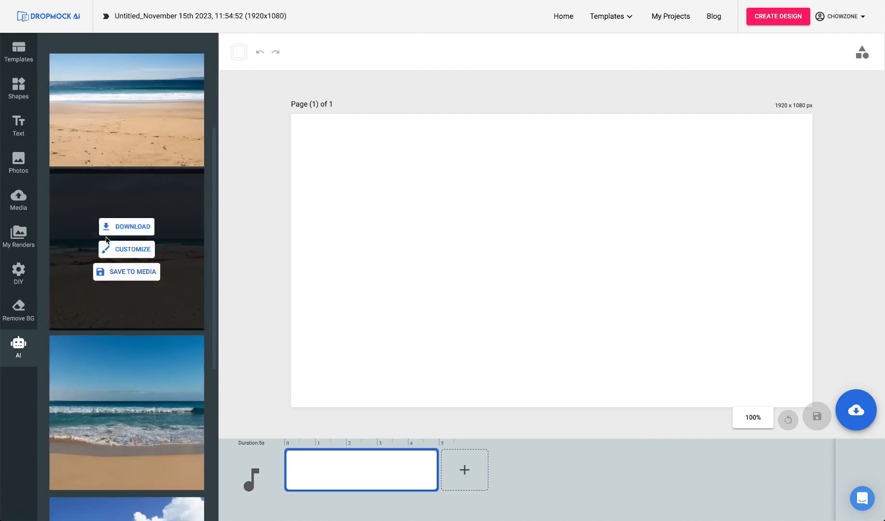
left_click(126, 249)
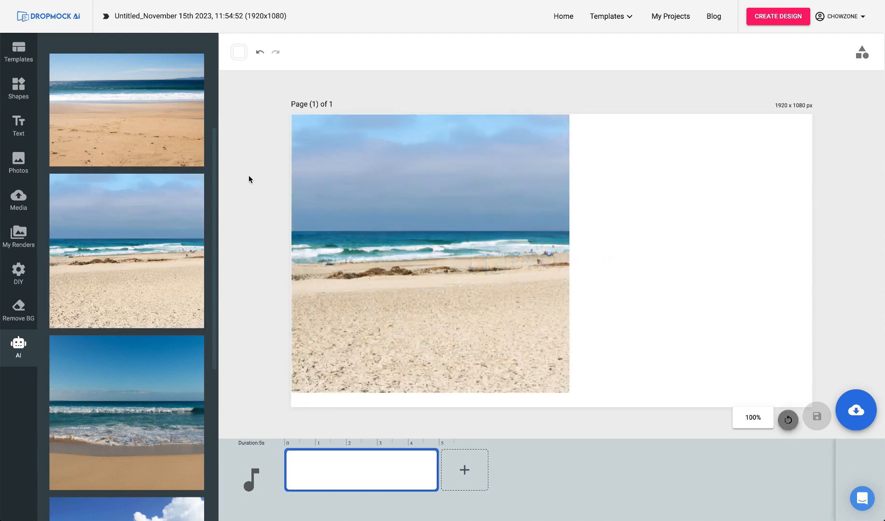
mouse_move(163, 195)
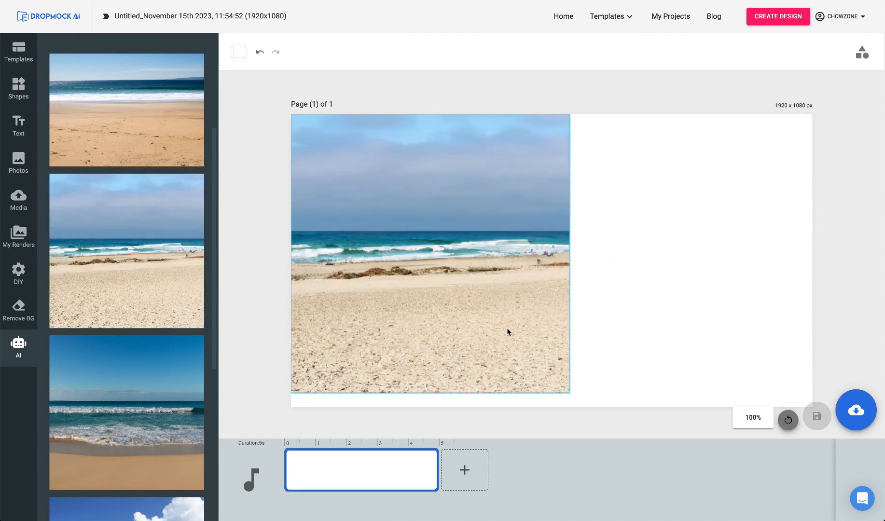
left_click_drag(503, 267, 489, 131)
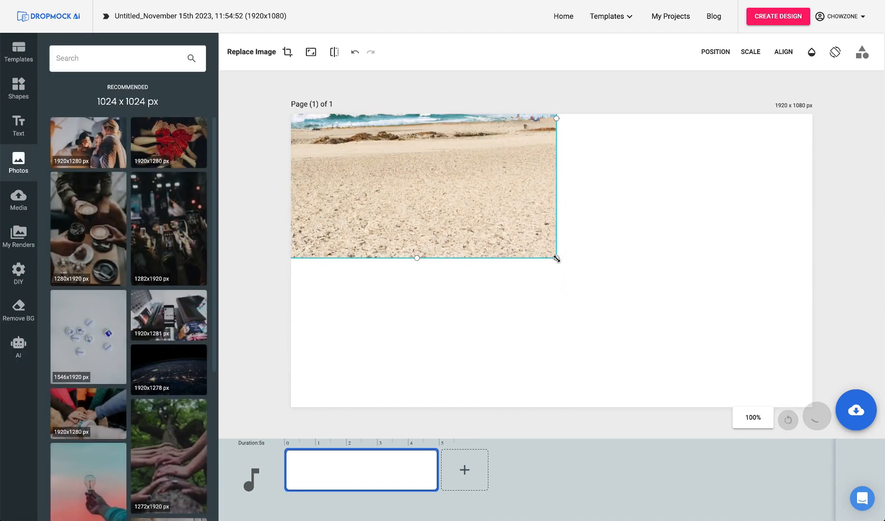
left_click_drag(557, 258, 848, 520)
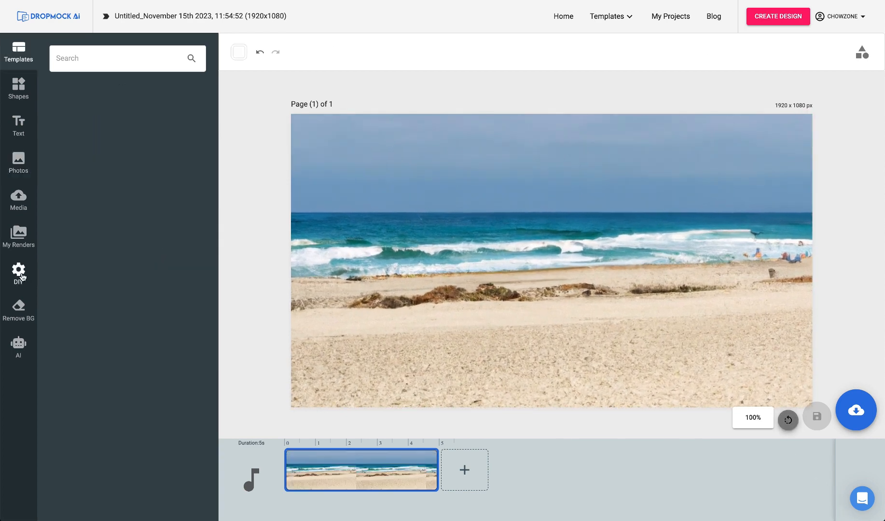
- Insert the Sign-13_hd.png wooden stand sign from the DIY Banner collection onto the beach scene
left_click(22, 277)
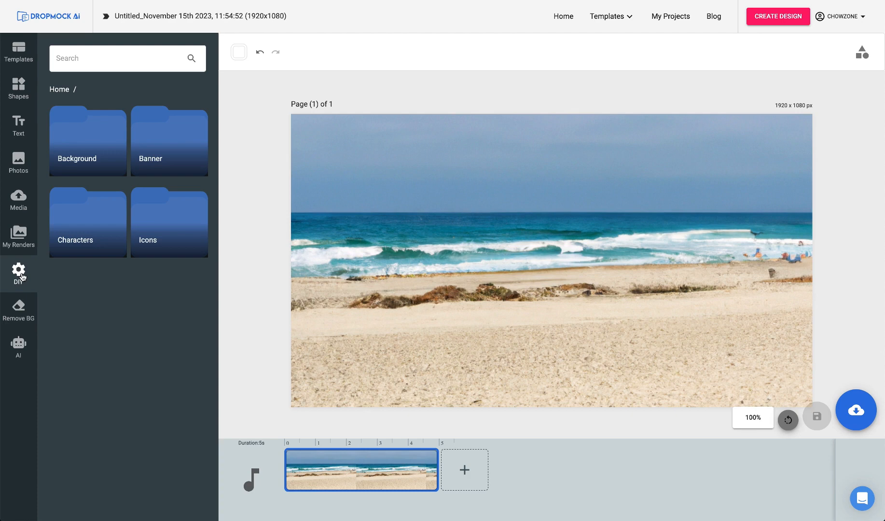
left_click(163, 137)
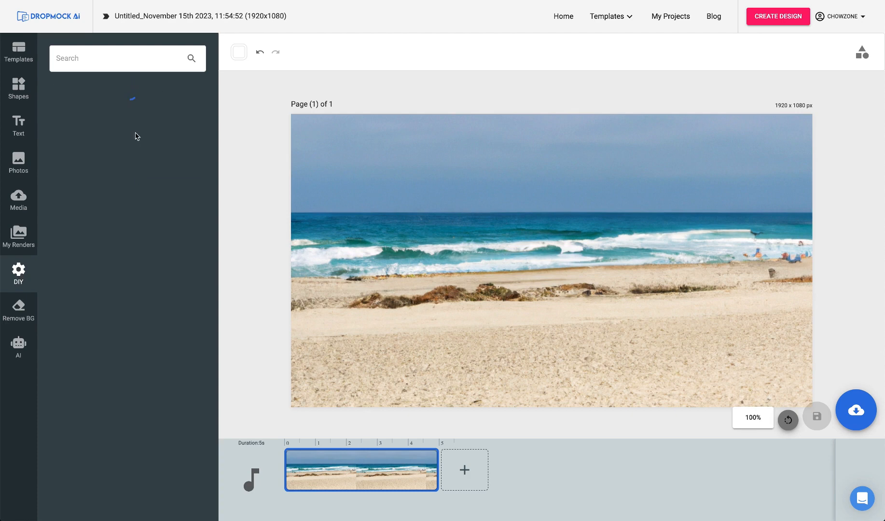
scroll(135, 214, "down", 2)
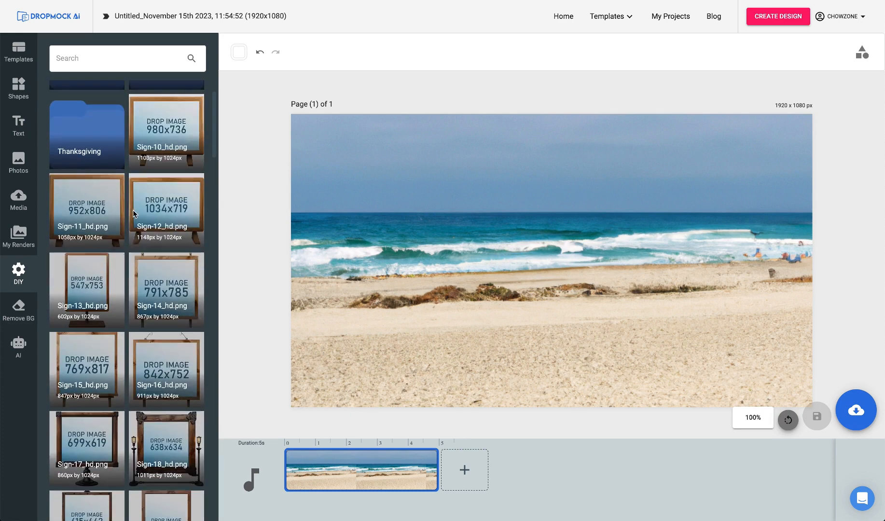
scroll(135, 214, "down", 2)
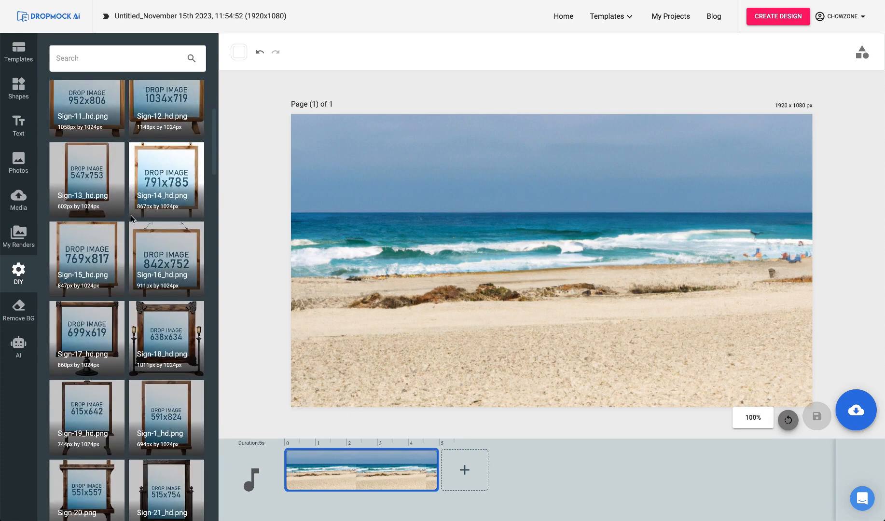
left_click(92, 178)
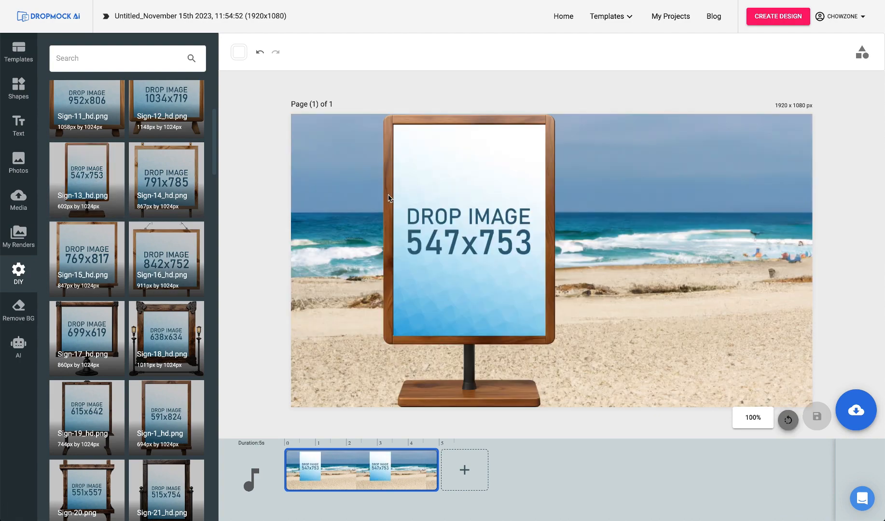
- Move the wooden sign to the right side of the beach scene and shrink it slightly to fit the page
left_click(387, 196)
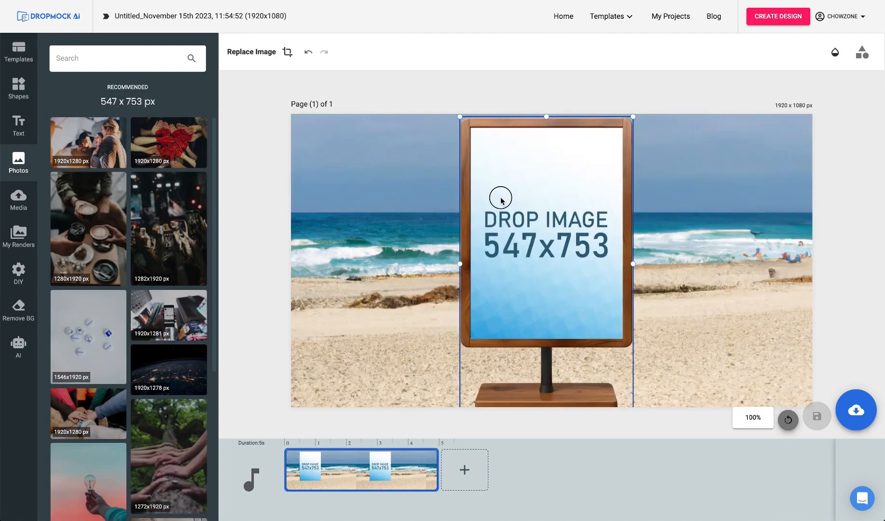
left_click_drag(513, 206, 591, 190)
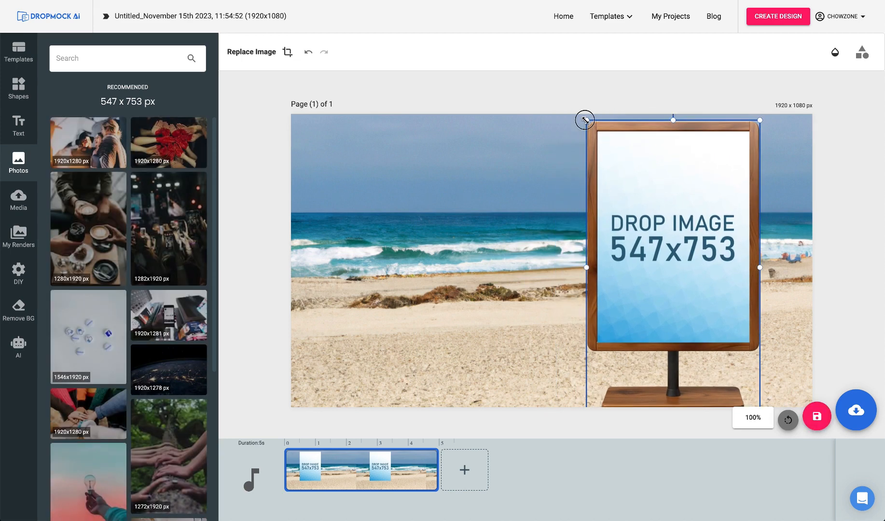
left_click_drag(586, 119, 603, 127)
left_click_drag(609, 177, 629, 166)
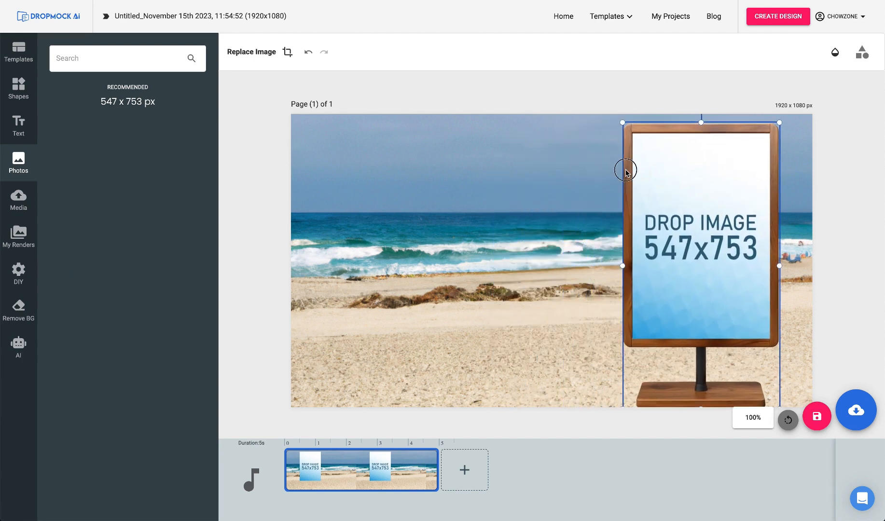
left_click(489, 211)
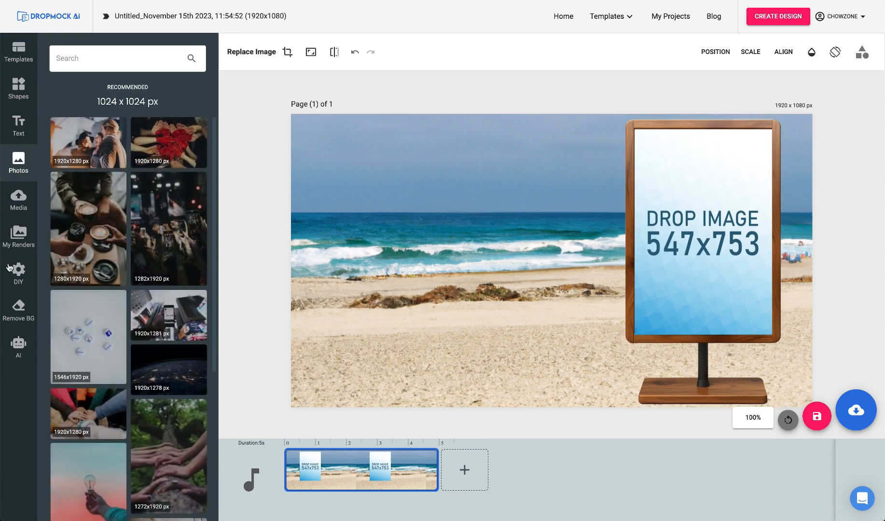
- Insert the karate26.png couple from the Martial Arts folder of the DIY Characters collection onto the beach scene
left_click(23, 285)
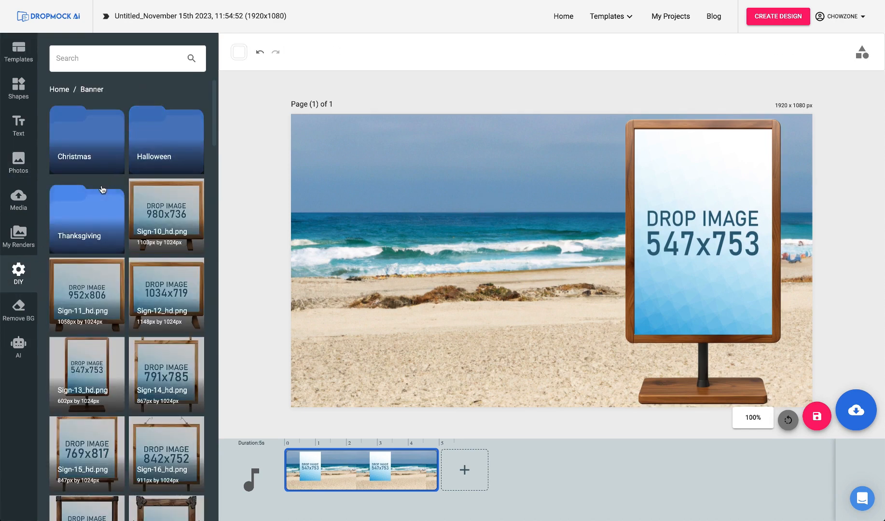
left_click(59, 91)
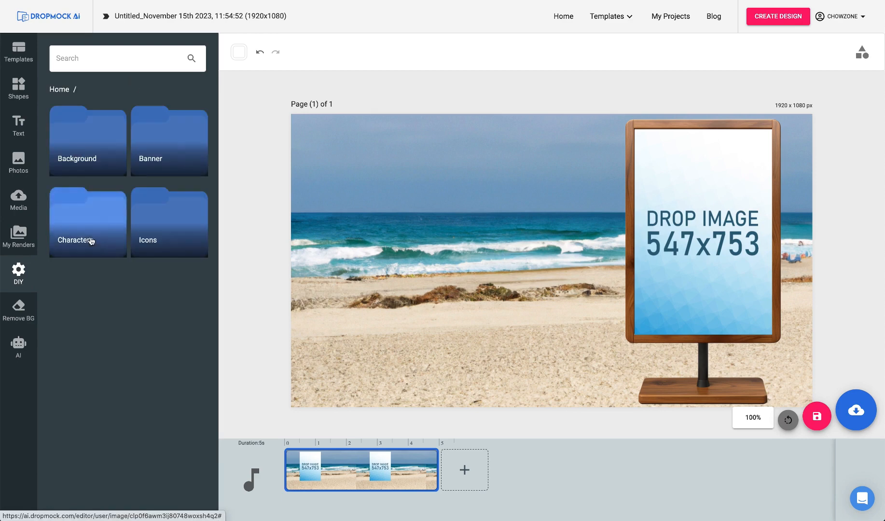
left_click(90, 216)
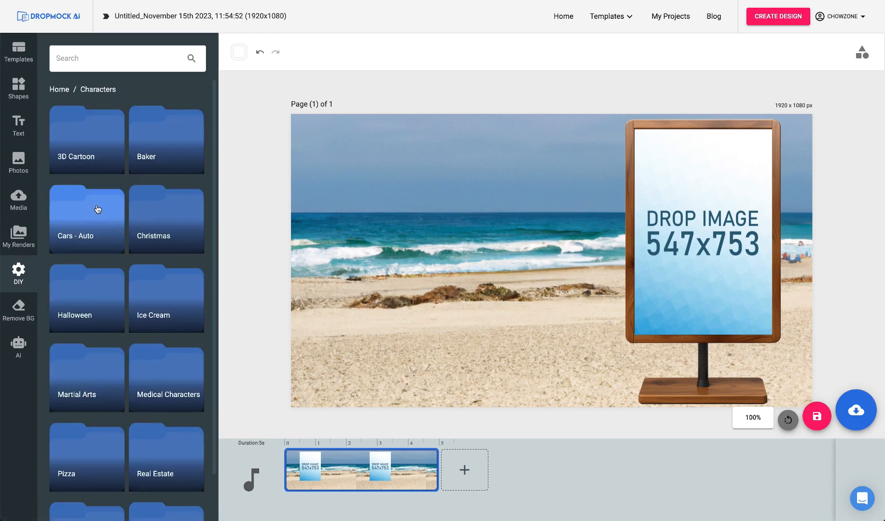
scroll(98, 209, "down", 2)
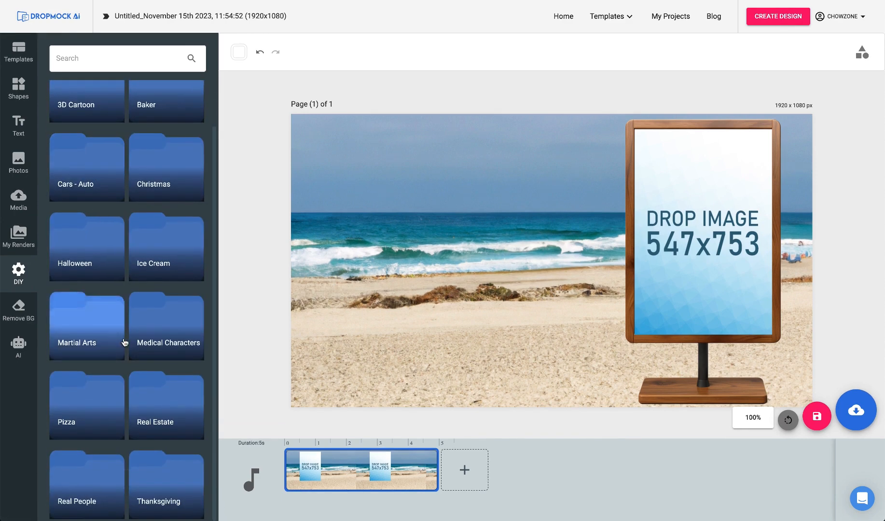
scroll(103, 225, "up", 2)
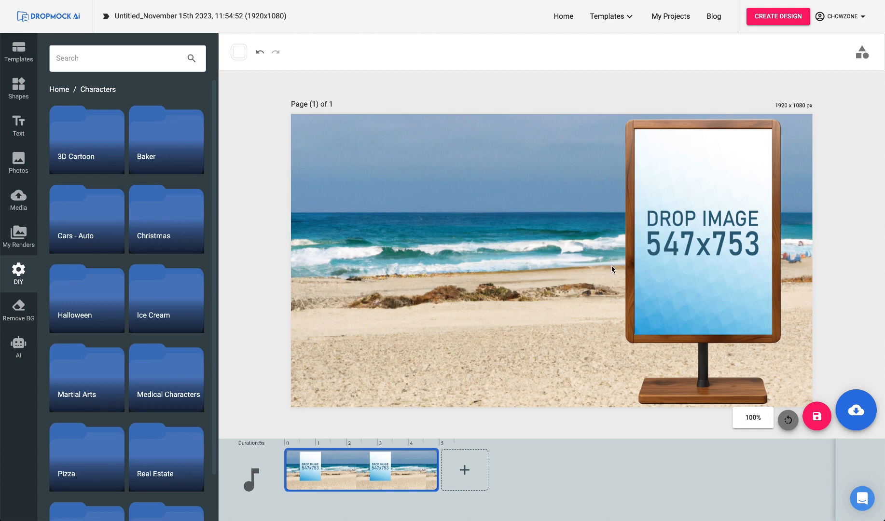
scroll(75, 282, "down", 1)
left_click(95, 329)
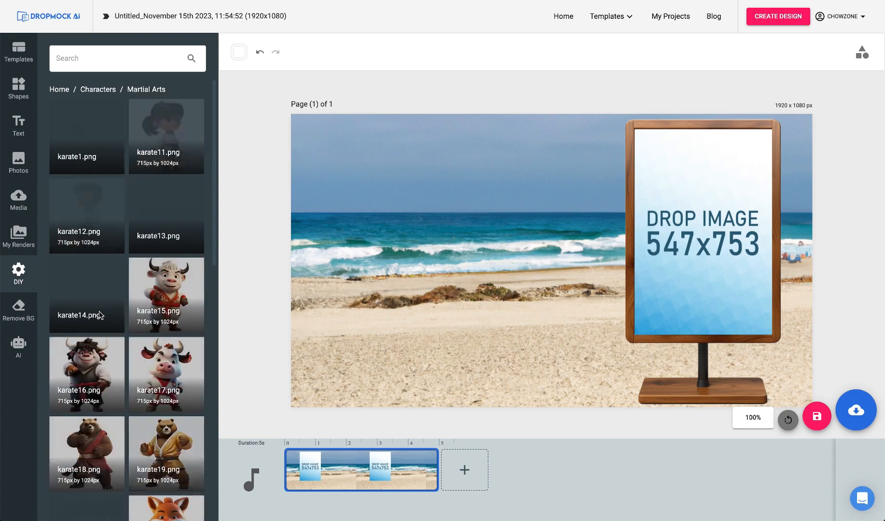
scroll(109, 211, "down", 10)
left_click(167, 159)
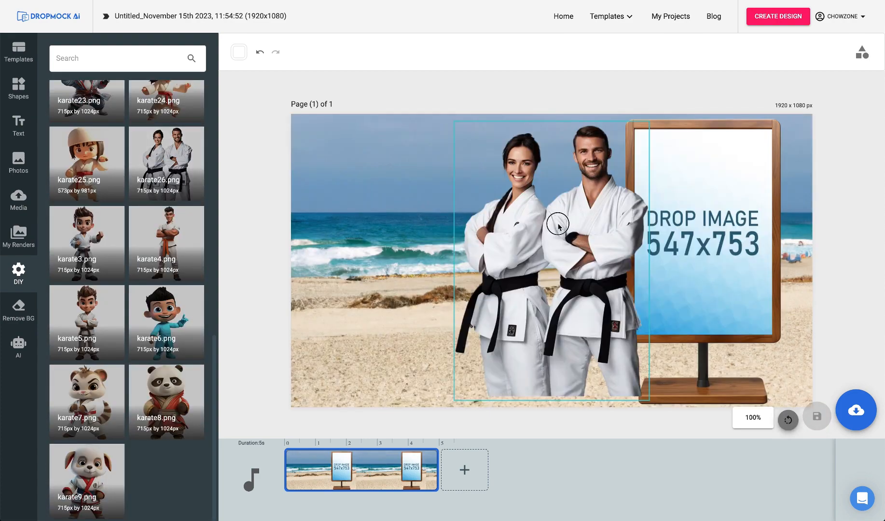
- Position the karate couple enlarged at the left of the beach scene and save the design as Martial Arts Studio 1 in JPG format
left_click_drag(559, 225, 395, 238)
left_click_drag(485, 132, 503, 115)
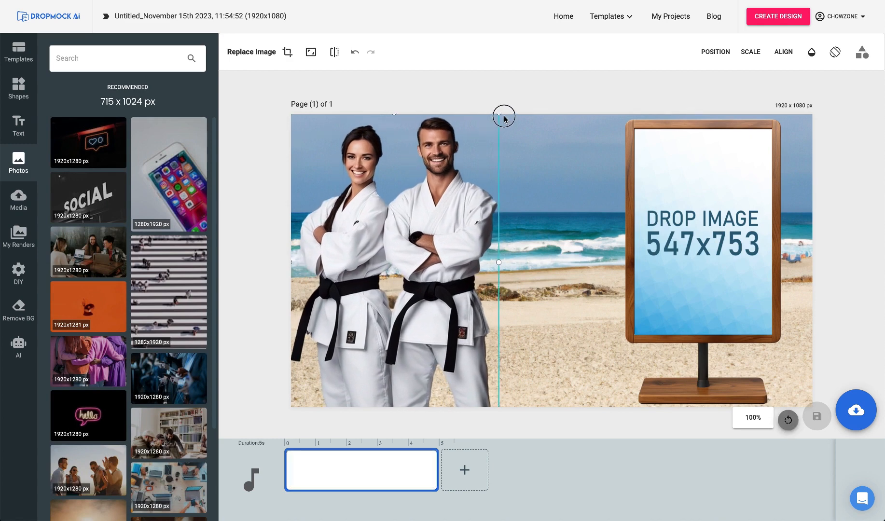
left_click(549, 96)
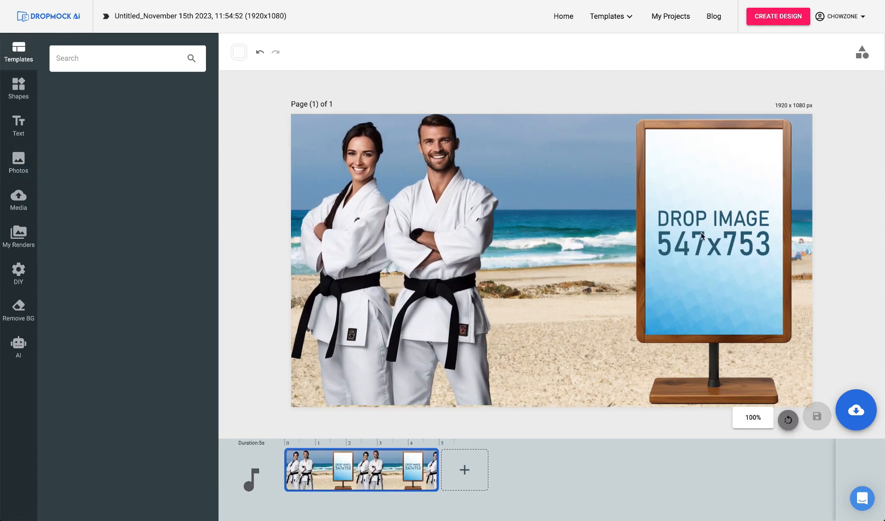
left_click(856, 410)
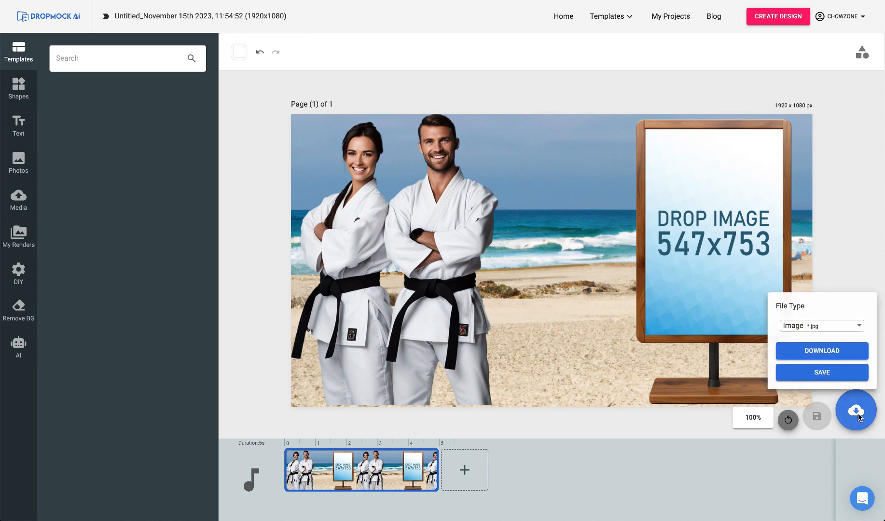
left_click(823, 373)
- Create a new blank custom design 547 px wide and 753 px high to match the sign's image area
left_click(778, 19)
left_click(700, 70)
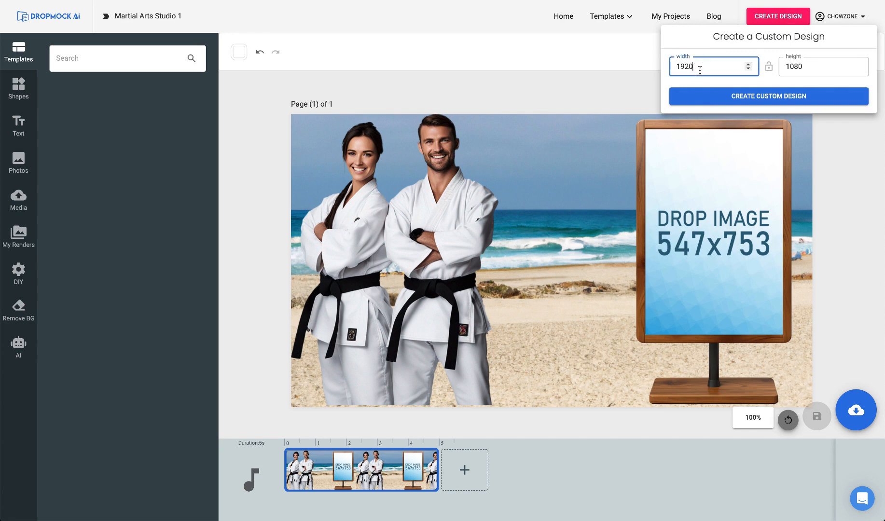
type("547")
key("Tab")
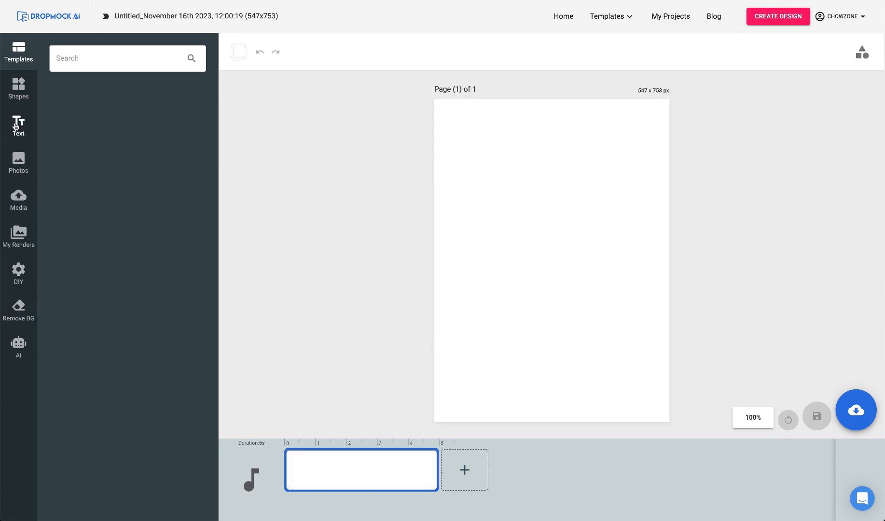
- Search the stock photos for "martial arts" and place the 1920x1278 sunset karate photo so the fighter stands at the page's left edge
left_click(18, 126)
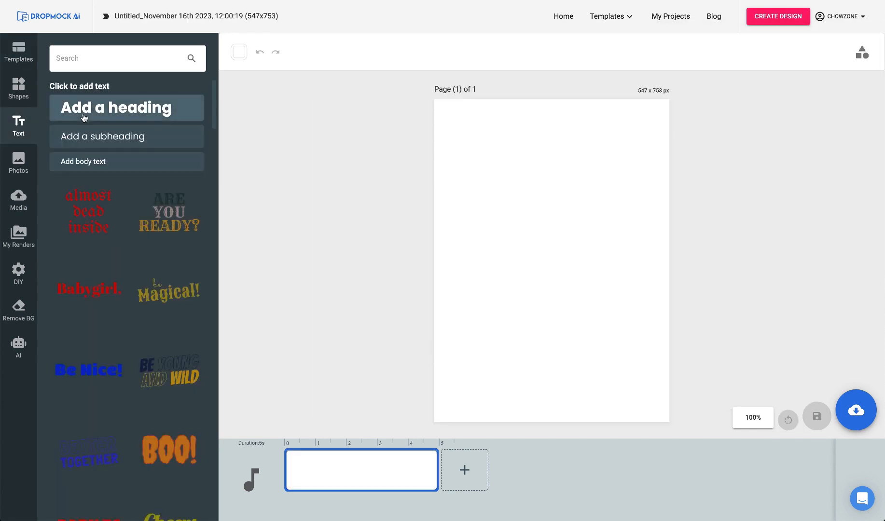
left_click(18, 164)
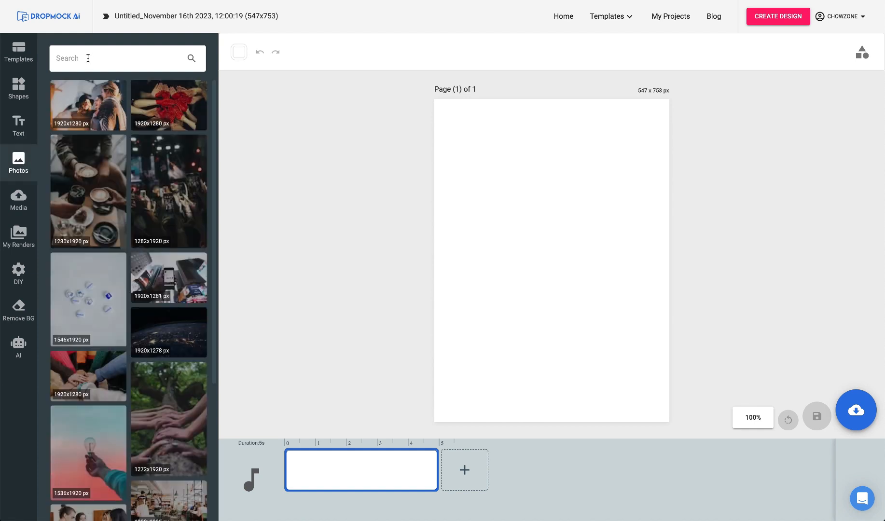
left_click(88, 58)
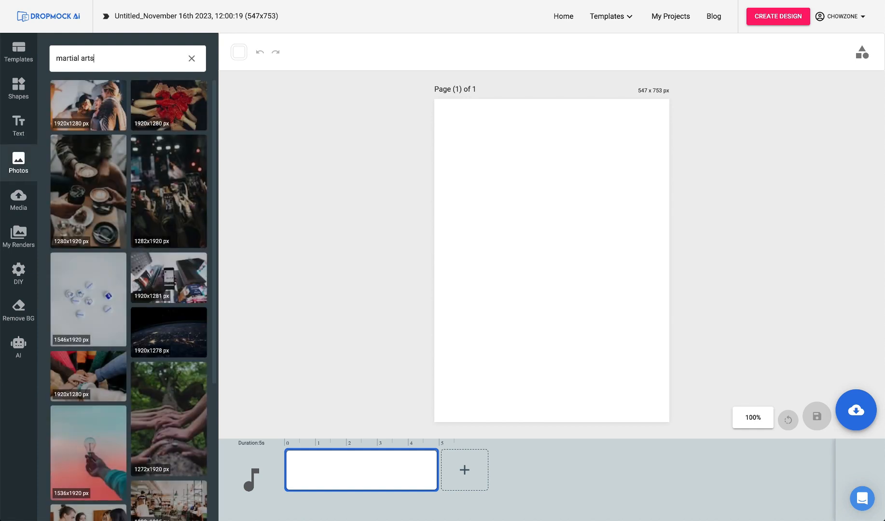
key("Return")
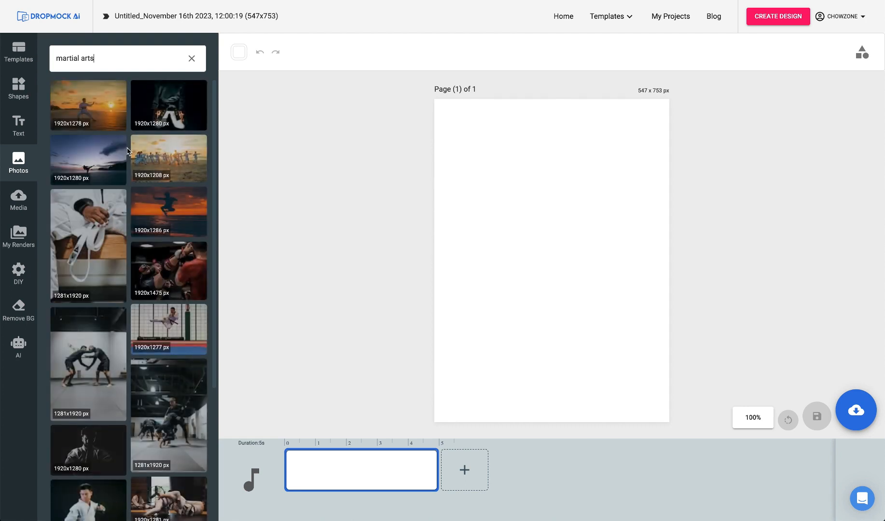
left_click(104, 115)
left_click_drag(516, 256, 435, 253)
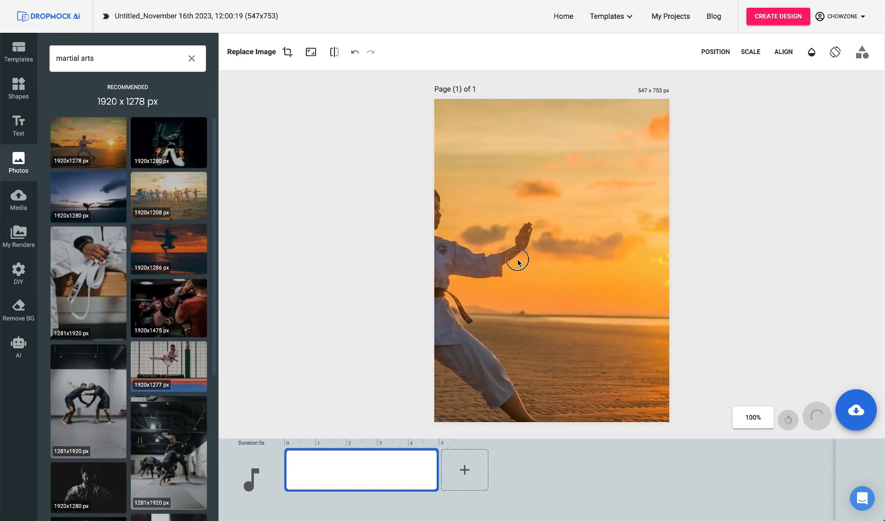
mouse_move(518, 262)
left_mouse_down()
mouse_move(510, 257)
mouse_move(518, 248)
left_mouse_up()
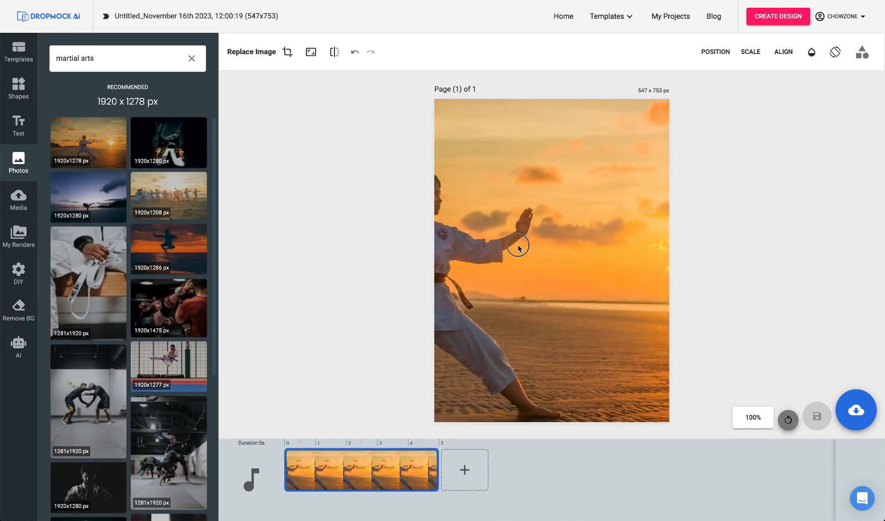
- Add the heading "FREE Month of Martial Arts" over five lines, right-aligned along the right side of the sunset photo
triple_click(260, 45)
type("FRE")
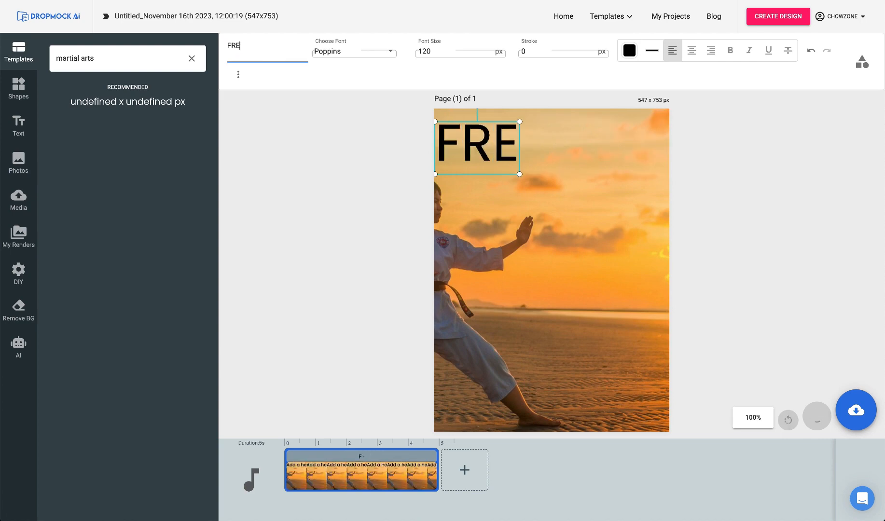
type("E Month of Martial Arts")
left_click(713, 51)
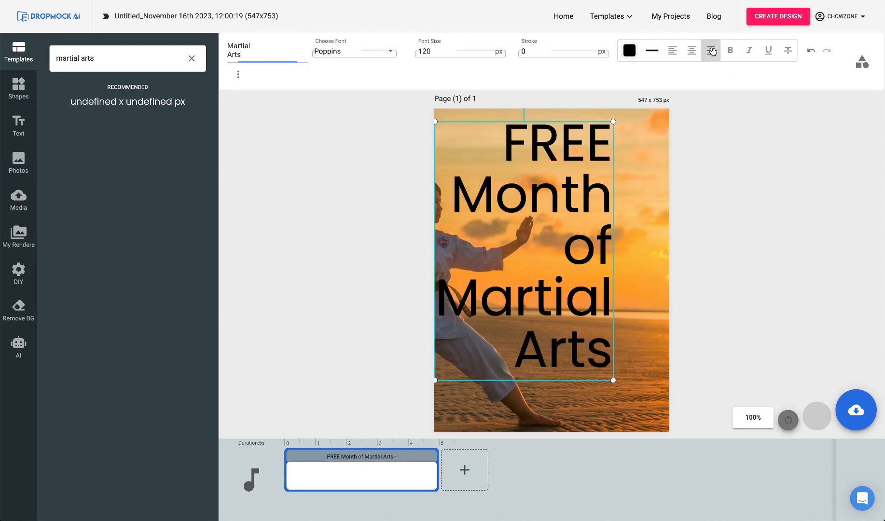
left_click_drag(533, 206, 582, 197)
- Change the heading's colour to white and save the design as a JPG named Martial Arts 1 - image
left_click(630, 50)
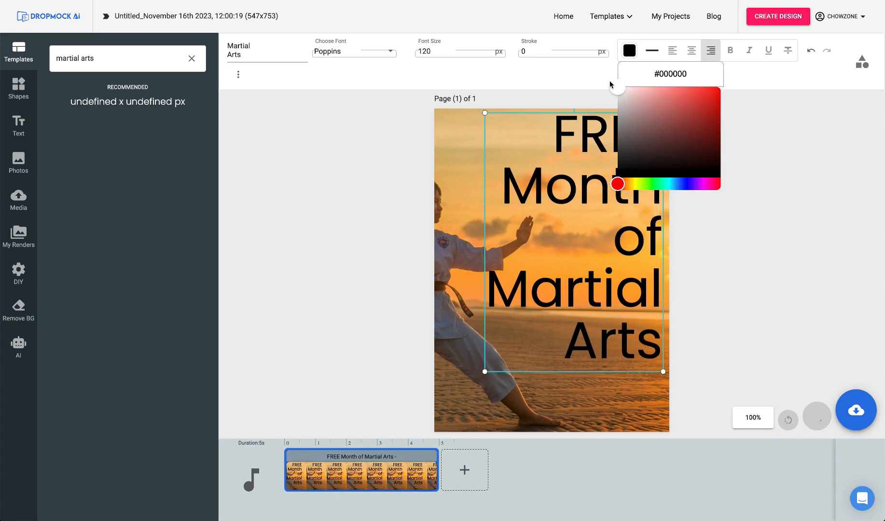
left_click_drag(610, 82, 616, 91)
left_click(685, 221)
left_click(856, 410)
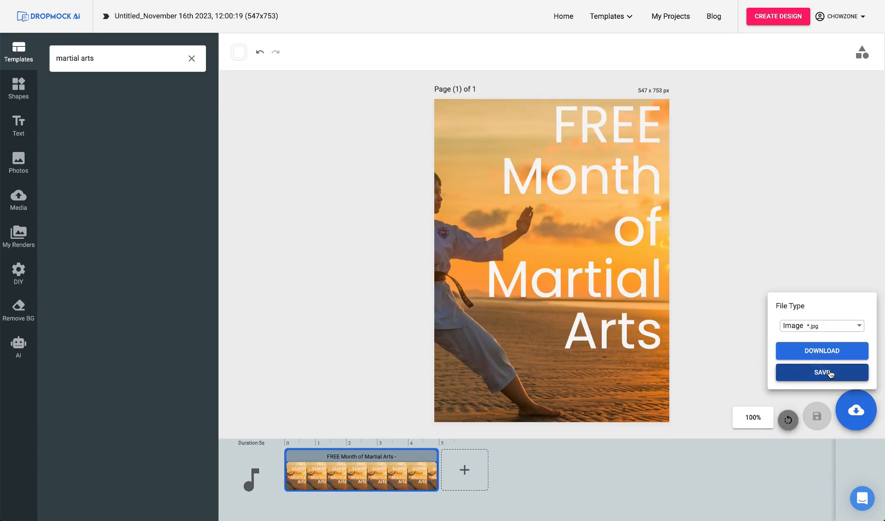
left_click(830, 374)
- Open the published Martial Arts Studio 1 project for modification and fill its wooden sign with the Martial Arts 1 - image render
left_click(677, 13)
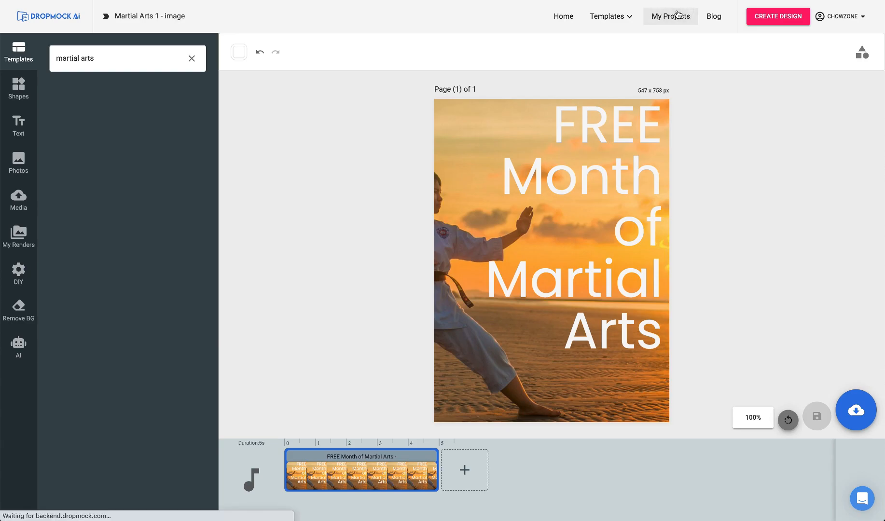
left_click(457, 244)
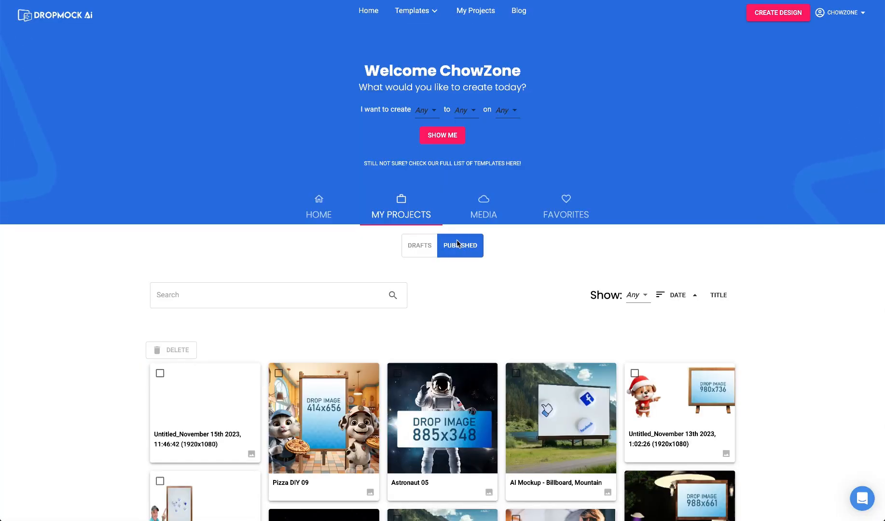
scroll(296, 310, "down", 1)
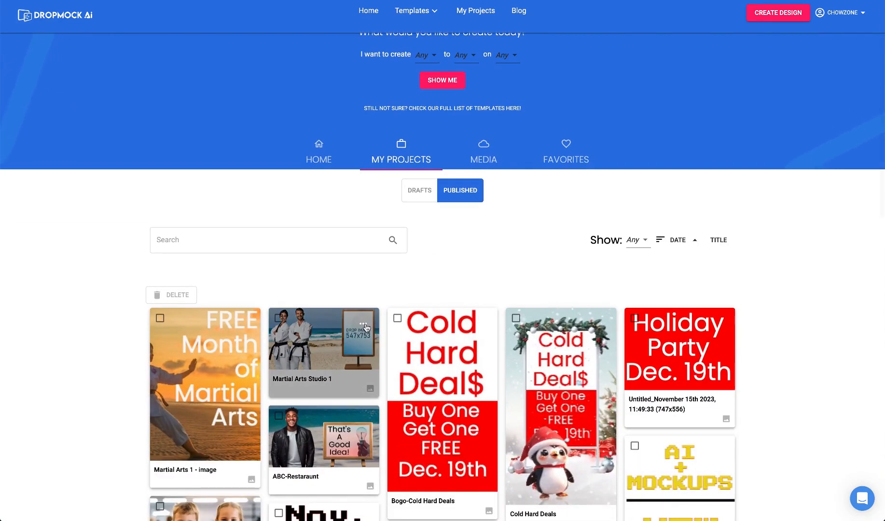
left_click(365, 324)
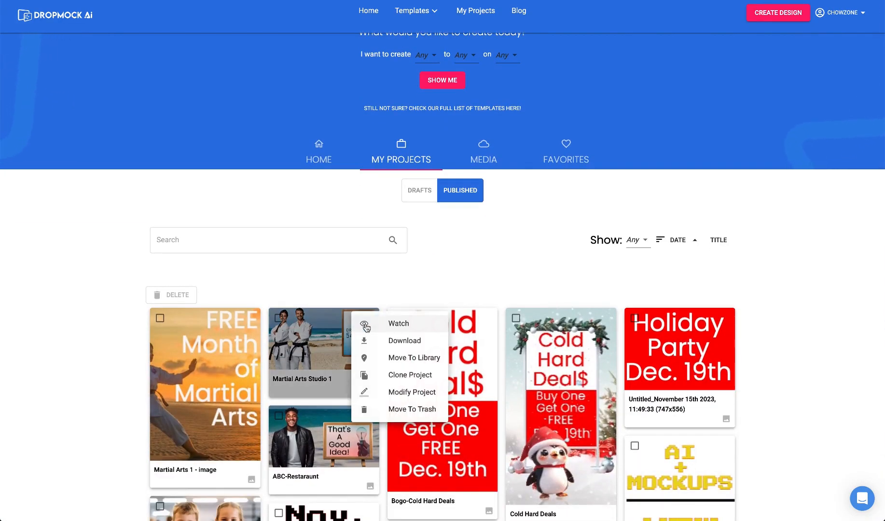
left_click(393, 395)
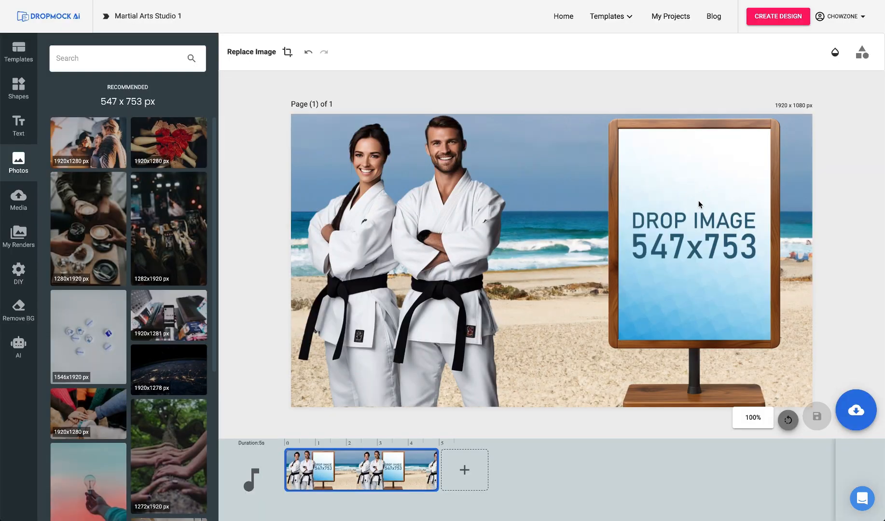
left_click(9, 235)
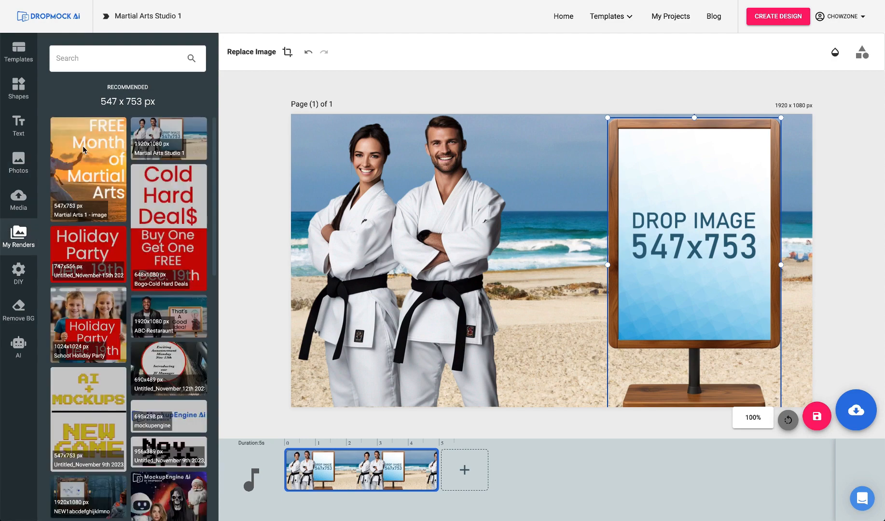
left_click(84, 150)
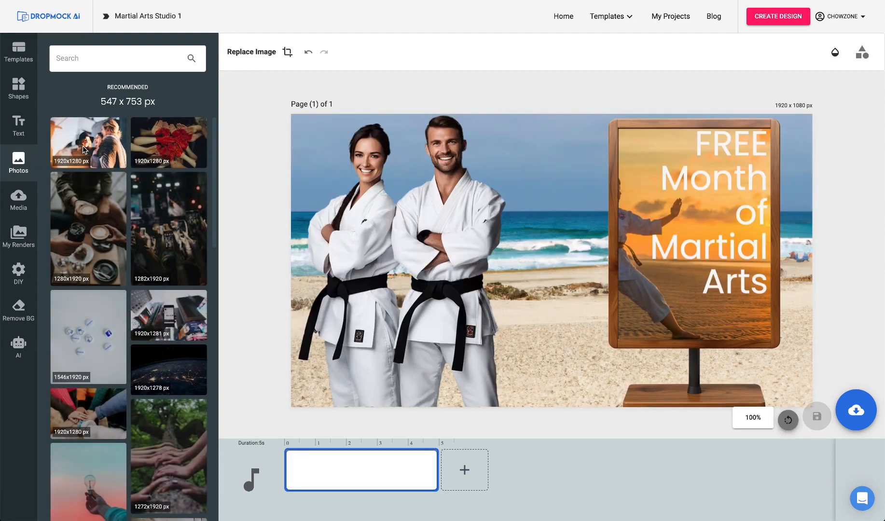
- Add a heading at the lower right of the beach scene reading "Call:" followed by the contact phone number
left_click(19, 124)
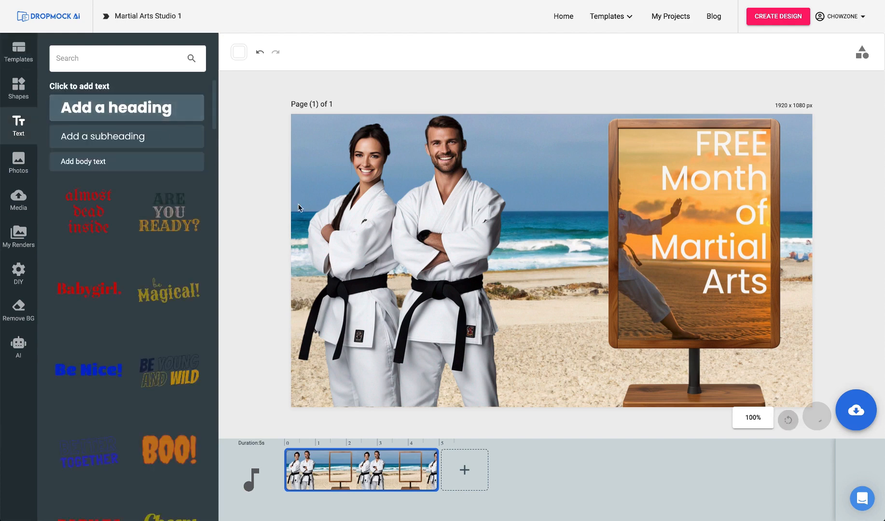
left_click(87, 110)
left_click_drag(492, 316, 587, 405)
double_click(587, 405)
type("C")
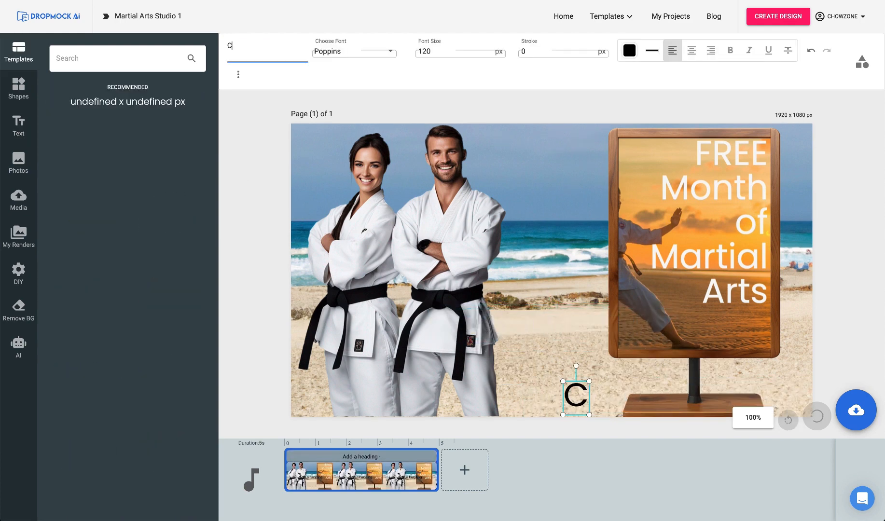
type("all: 777-777-7777")
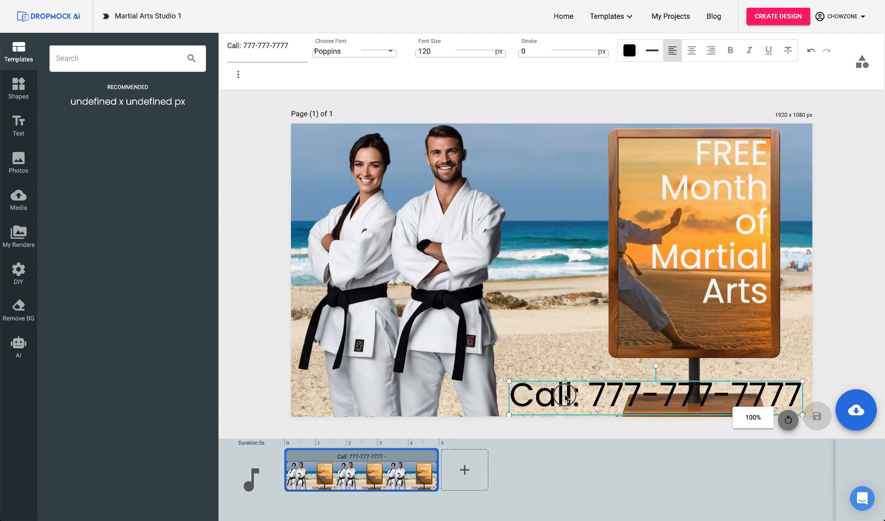
- Place a black rectangle at the lower right of the scene and fit the call text, recoloured white and brought to front, inside it
left_click(14, 87)
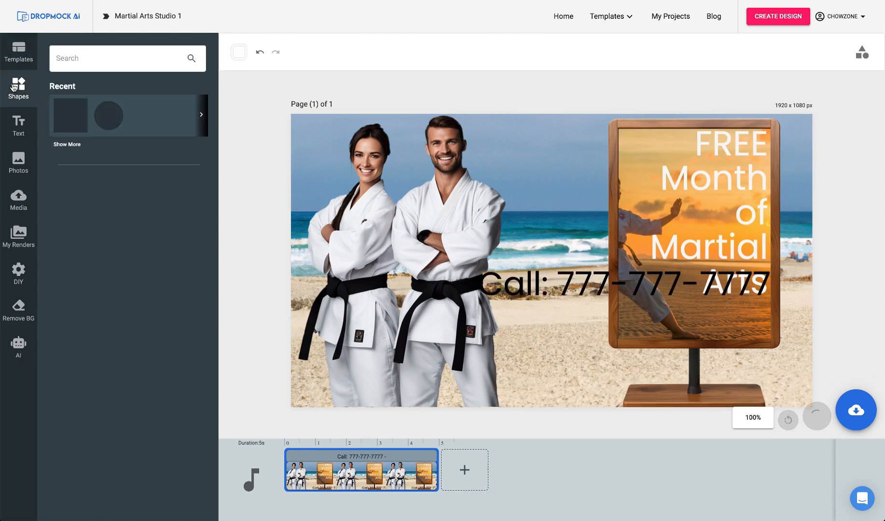
left_click(71, 116)
left_click(629, 50)
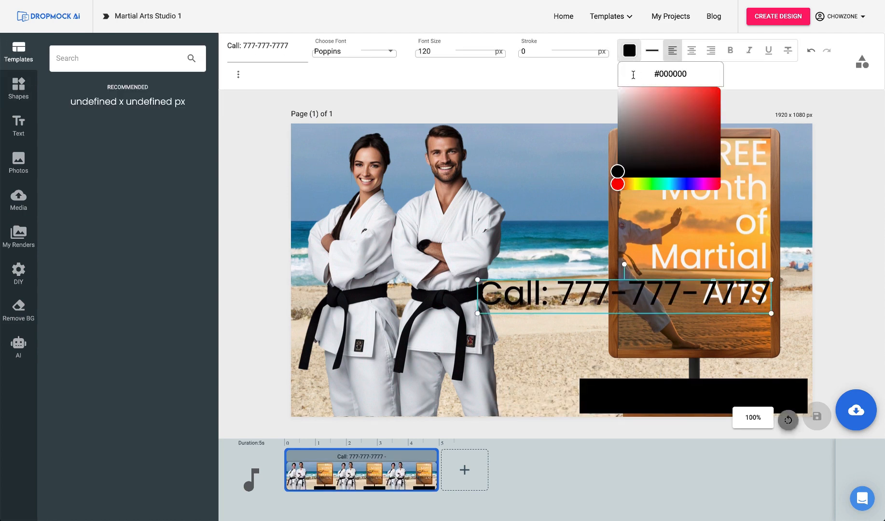
left_click(619, 88)
left_click_drag(594, 293, 625, 370)
right_click(625, 370)
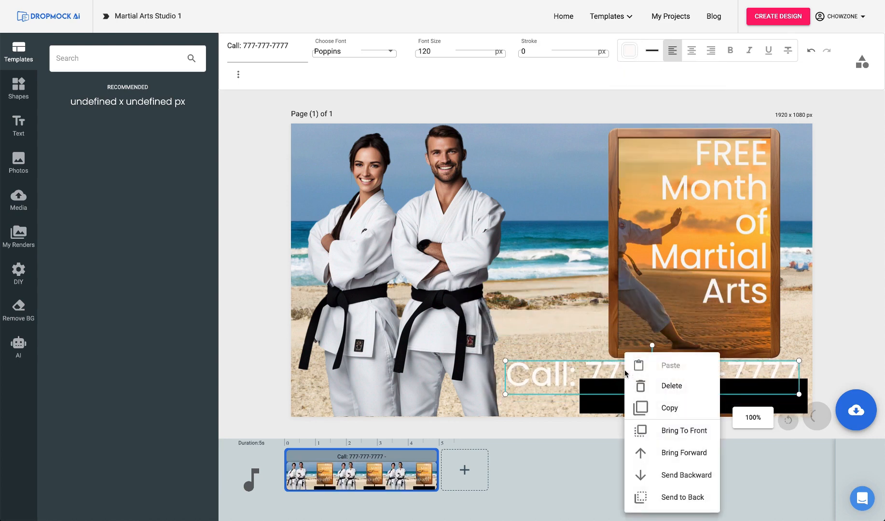
left_click(679, 431)
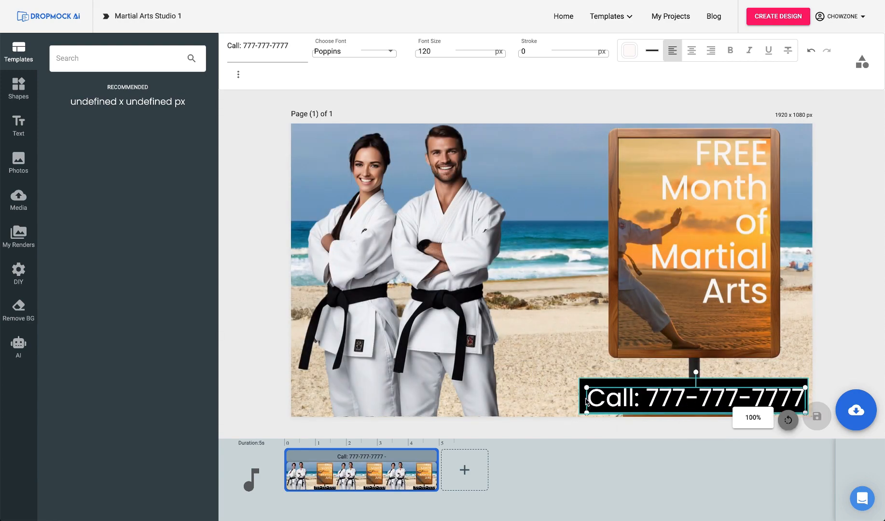
- Download the finished Martial Arts Studio 1 design as a JPG image and open the downloaded file
left_click(857, 410)
left_click(831, 352)
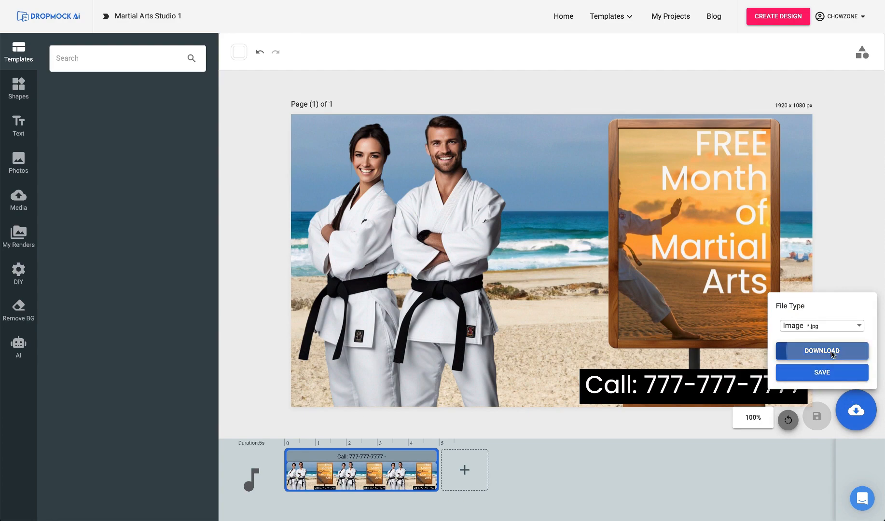
left_click(638, 265)
double_click(638, 264)
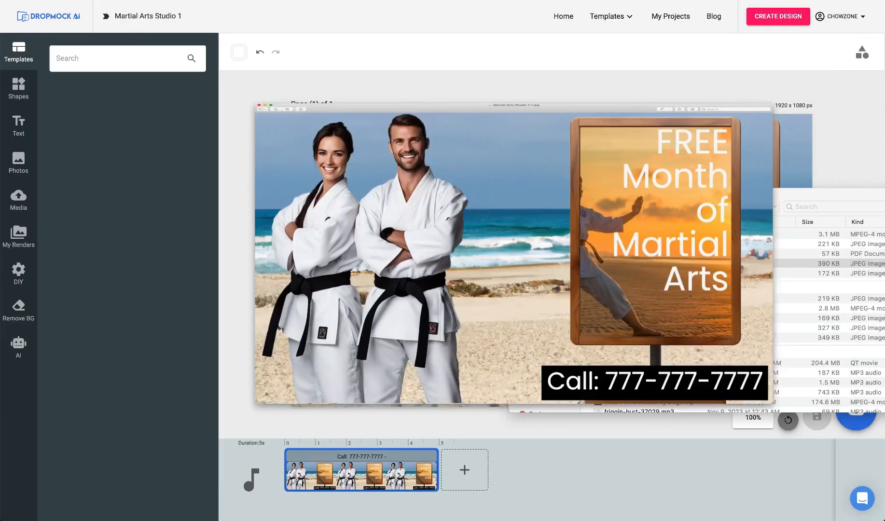
- Download the Cold Hard Deals penguin video from the published projects
left_click(659, 14)
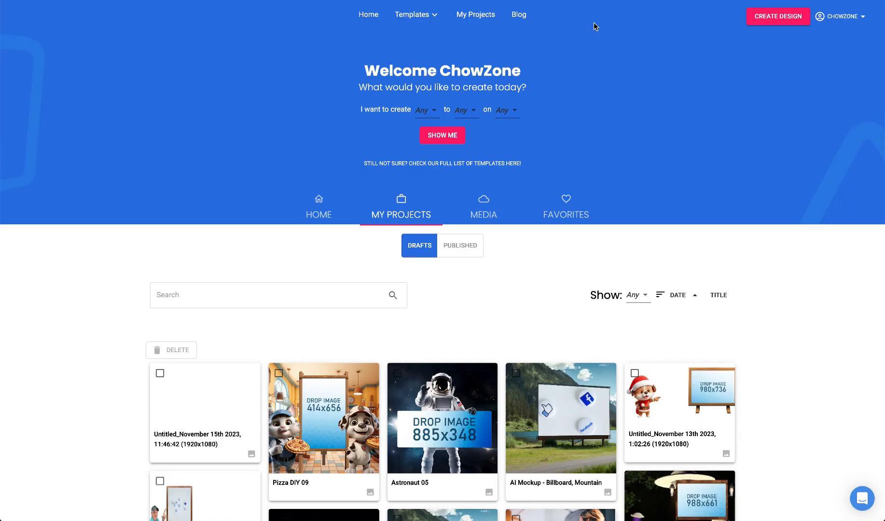
left_click(464, 247)
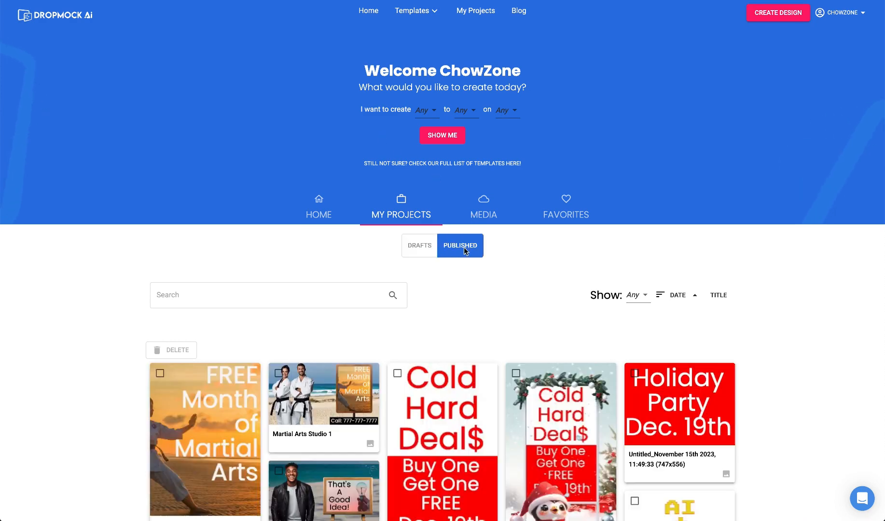
scroll(389, 275, "down", 2)
left_click(604, 290)
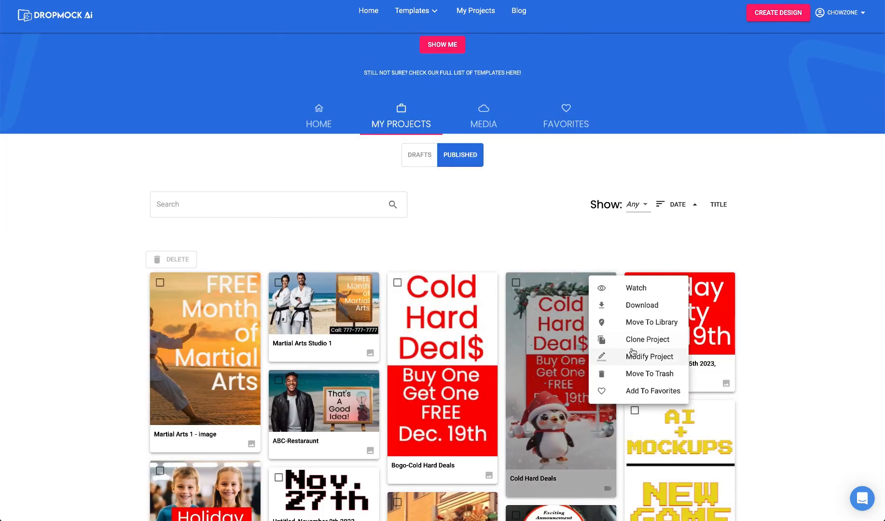
left_click(633, 309)
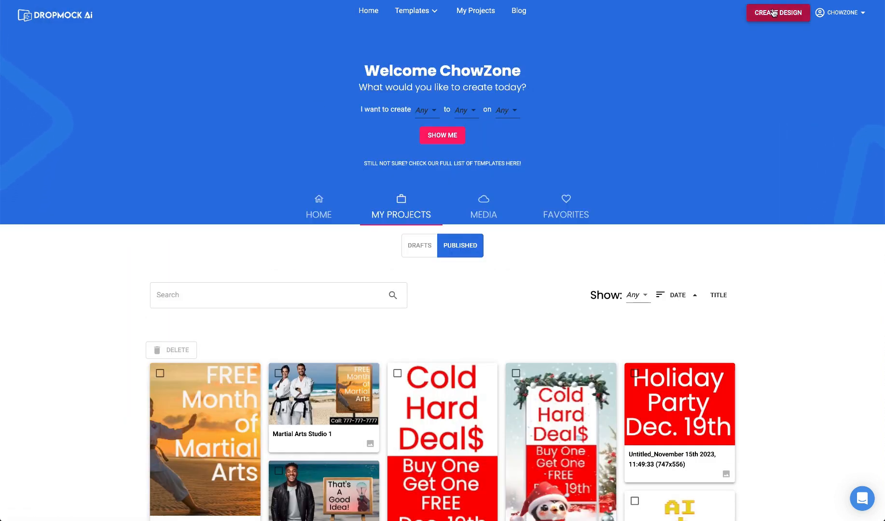
- Create a 1920 x 1080 custom design named YOU and fill the canvas with the straight tree-lined road background from Cars - Auto
left_click(773, 13)
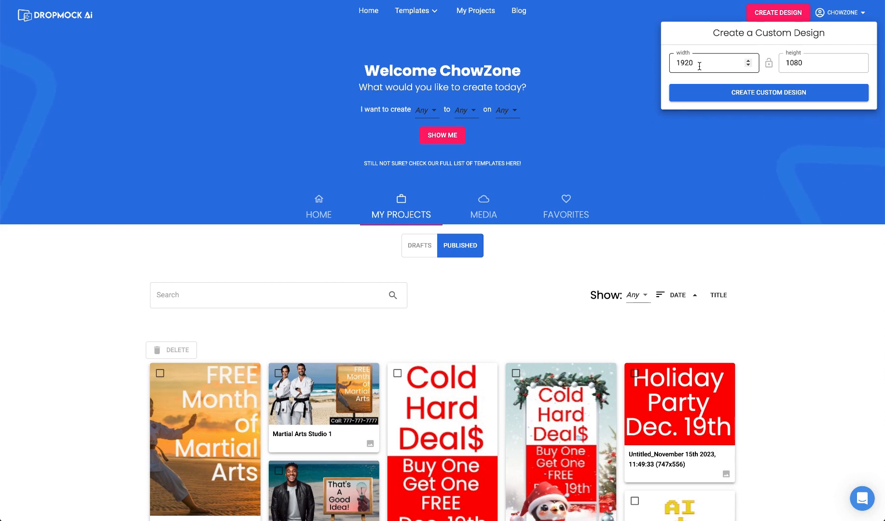
left_click(757, 92)
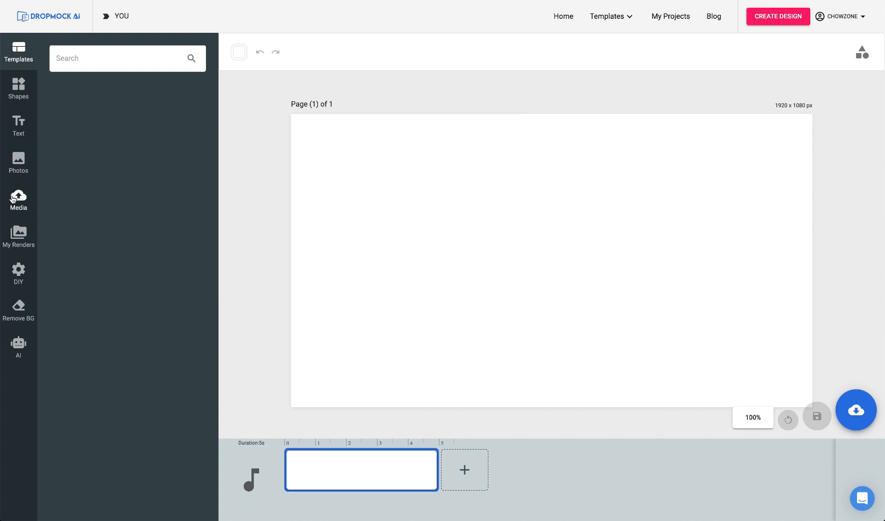
left_click(19, 271)
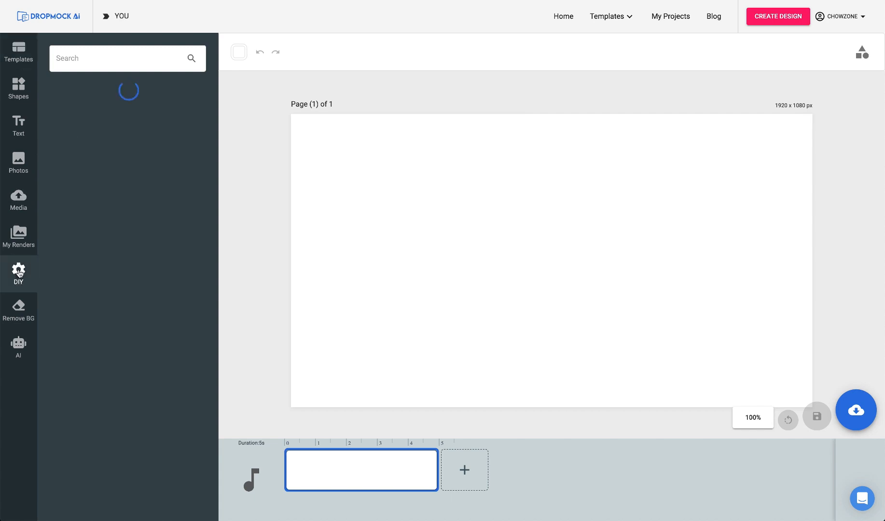
left_click(84, 134)
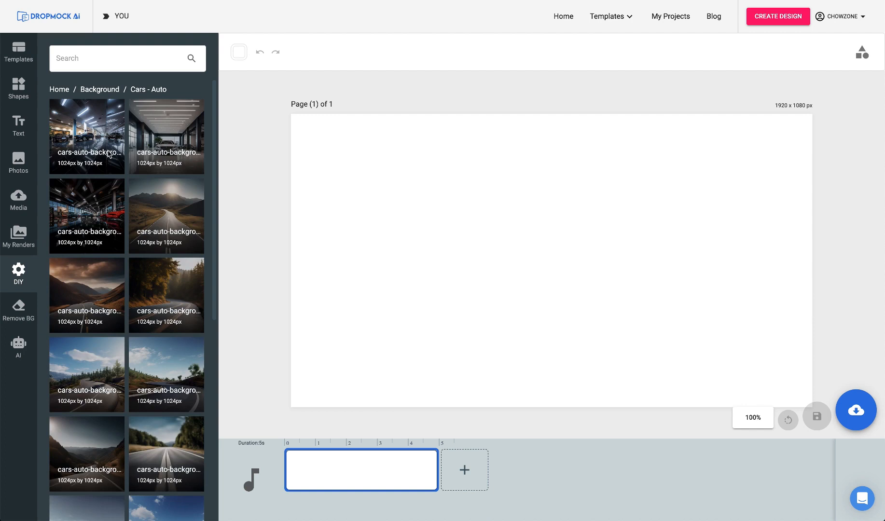
scroll(109, 154, "down", 2)
left_click(180, 327)
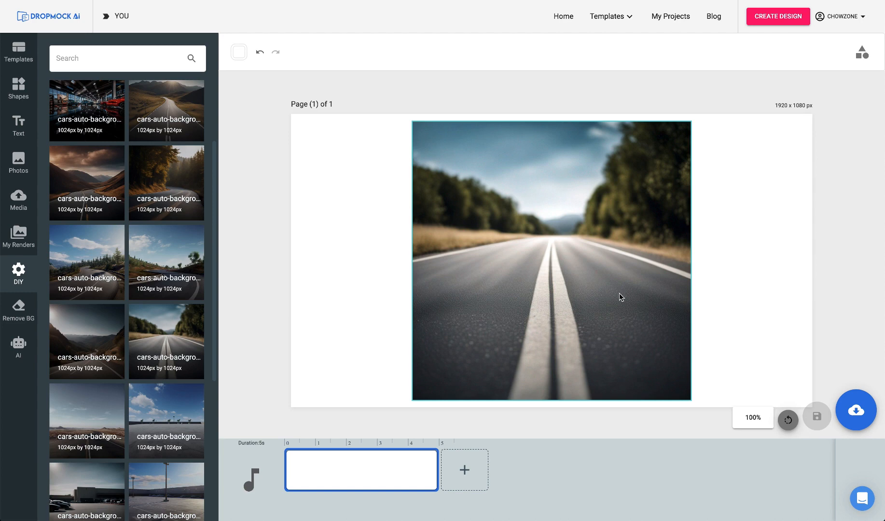
left_click_drag(621, 296, 460, 168)
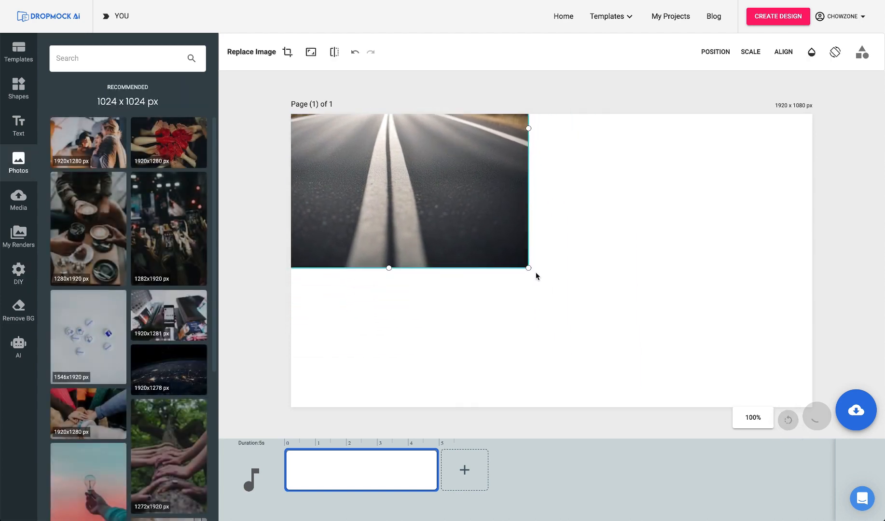
left_click_drag(527, 266, 791, 416)
- Add the uploaded background.png photo of the pointing man in the cap to the road scene
left_click(18, 198)
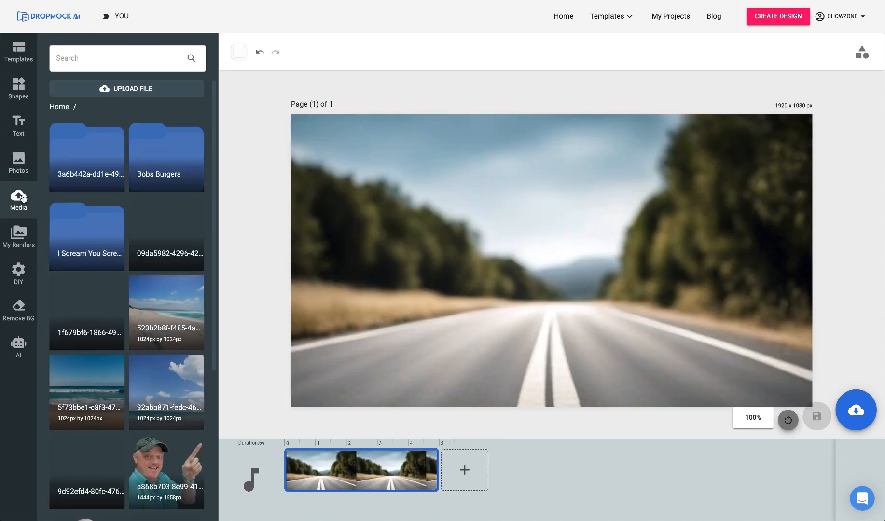
left_click(130, 92)
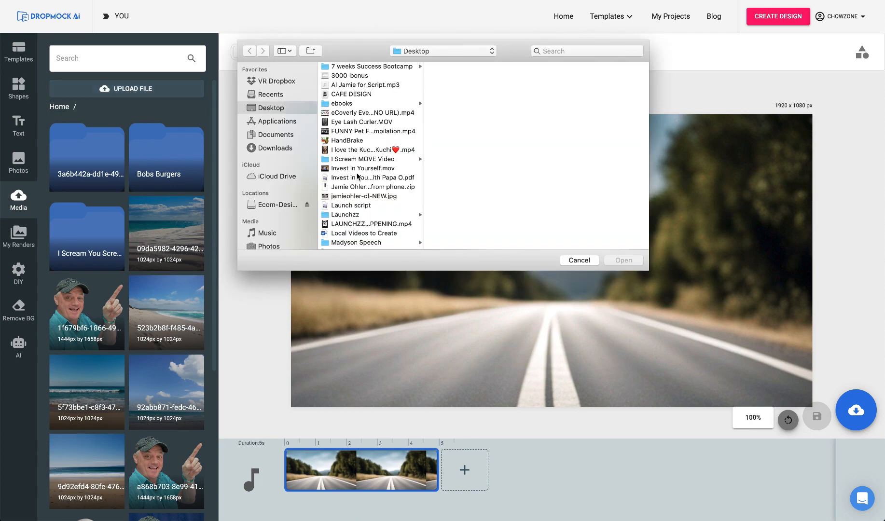
key("Escape")
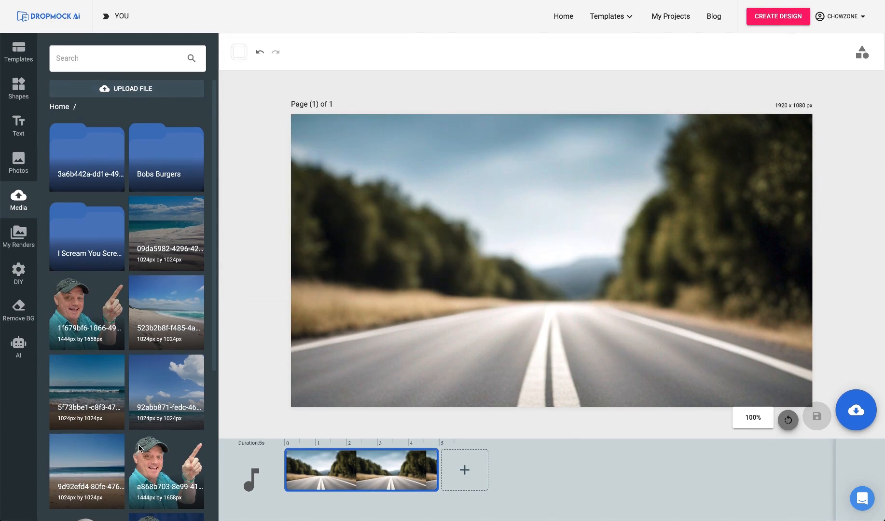
scroll(122, 372, "down", 1)
scroll(122, 373, "down", 5)
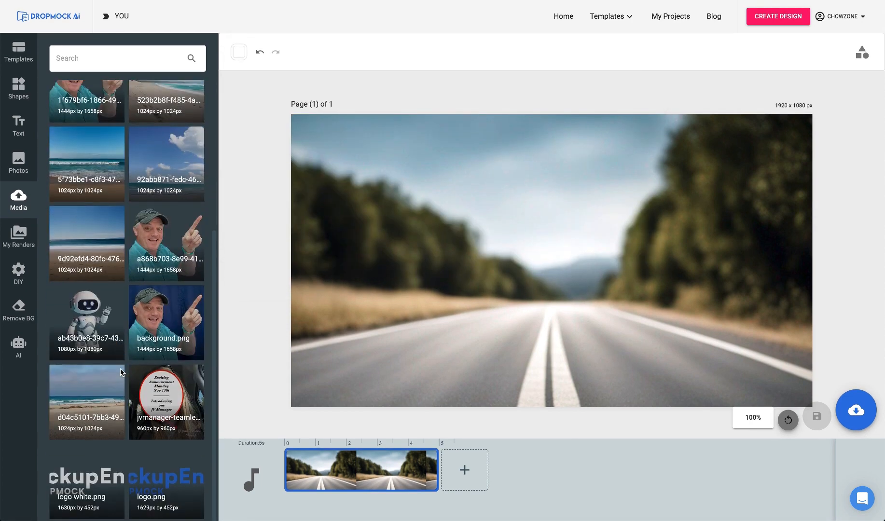
left_click(170, 321)
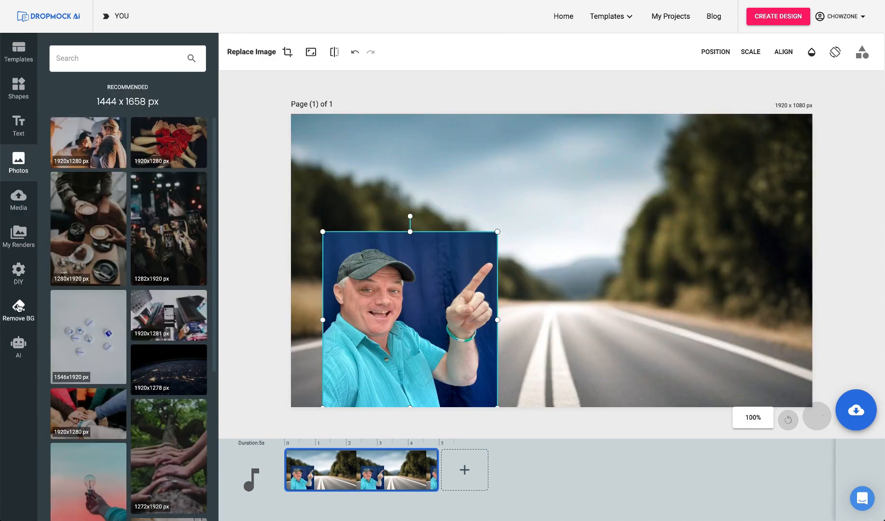
- Remove the background from the man's photo and enlarge the cutout in the lower-left corner of the canvas
left_click(19, 308)
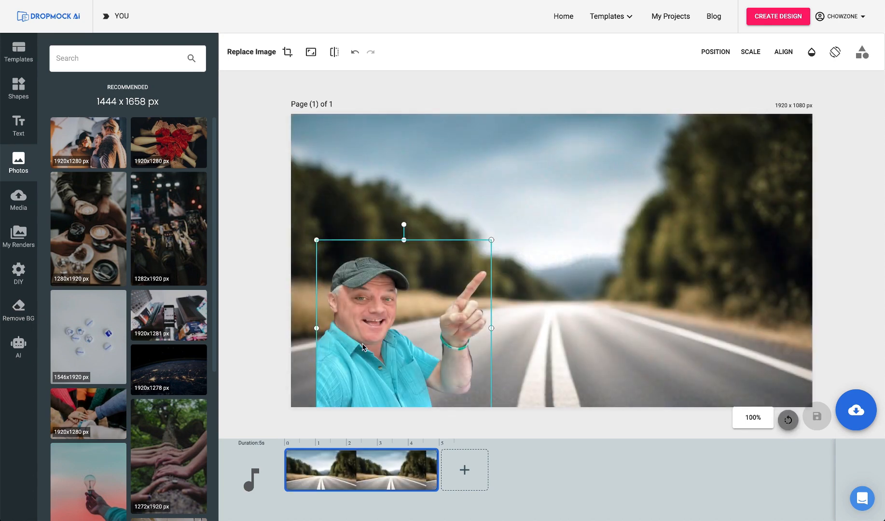
left_click_drag(361, 345, 340, 341)
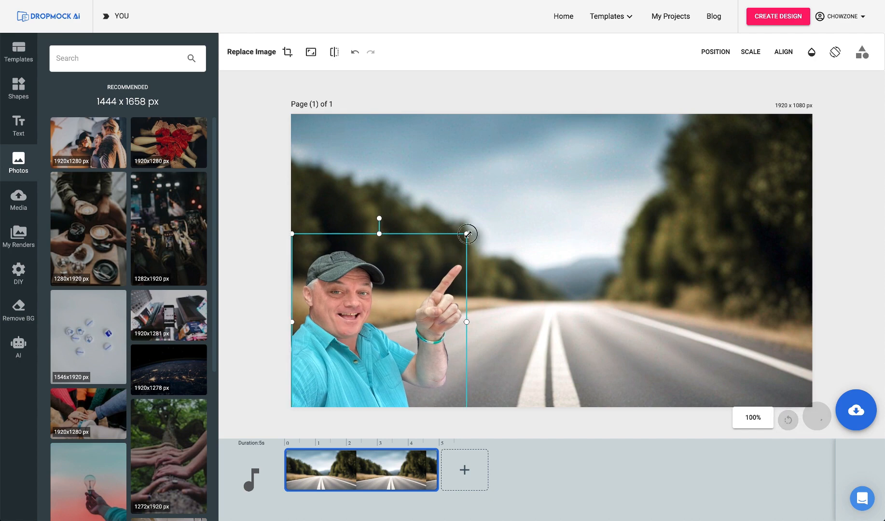
left_click_drag(468, 234, 505, 183)
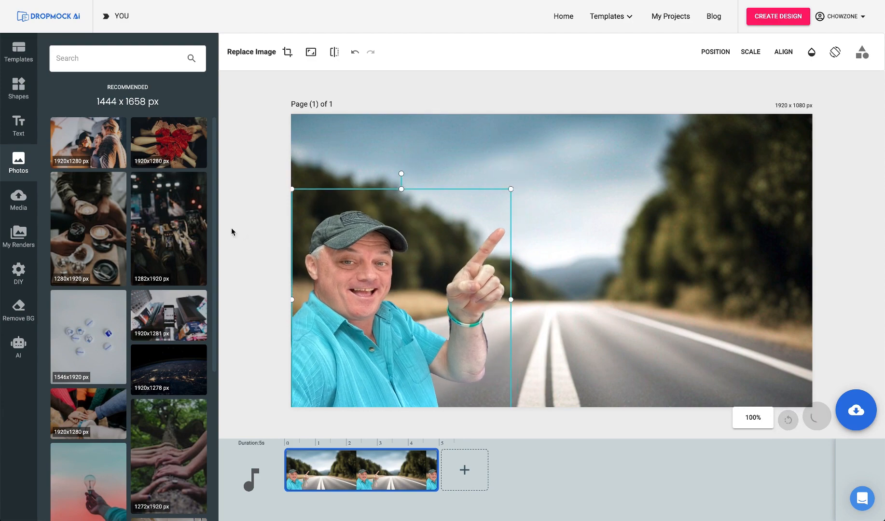
left_click(246, 225)
- Add the Sign-2_hd.png easel sign and position it slightly reduced on the right half of the scene, clear of the man's pointing finger
left_click(28, 279)
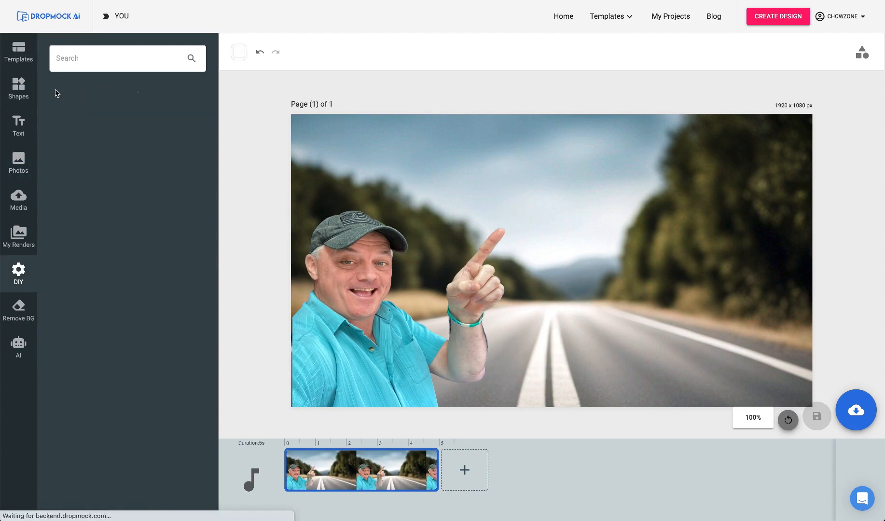
left_click(151, 151)
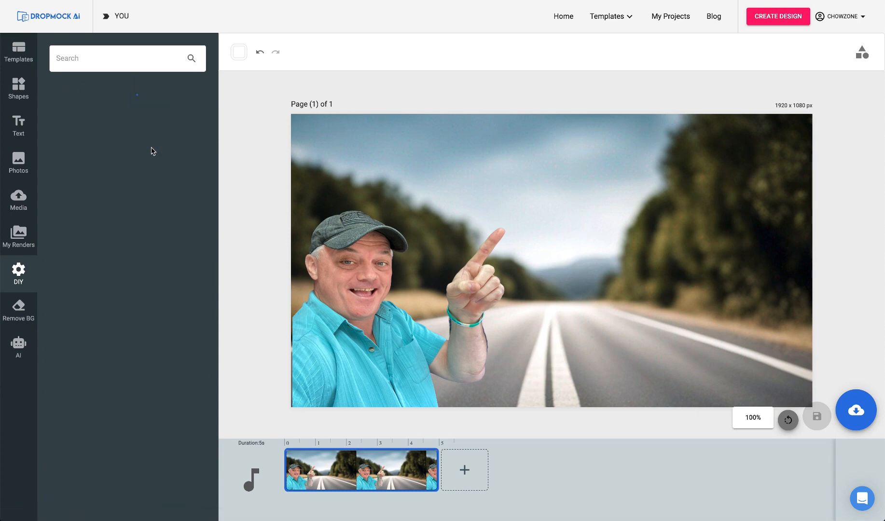
left_click(87, 240)
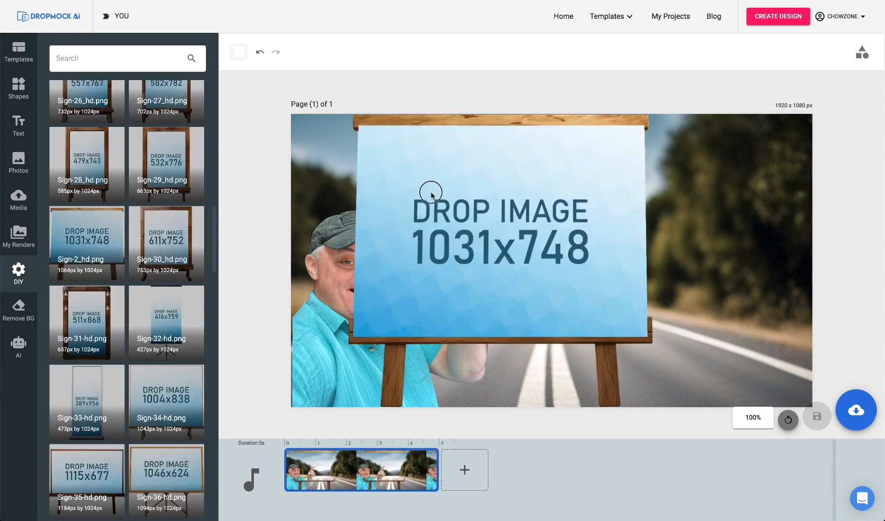
left_click_drag(431, 195, 565, 213)
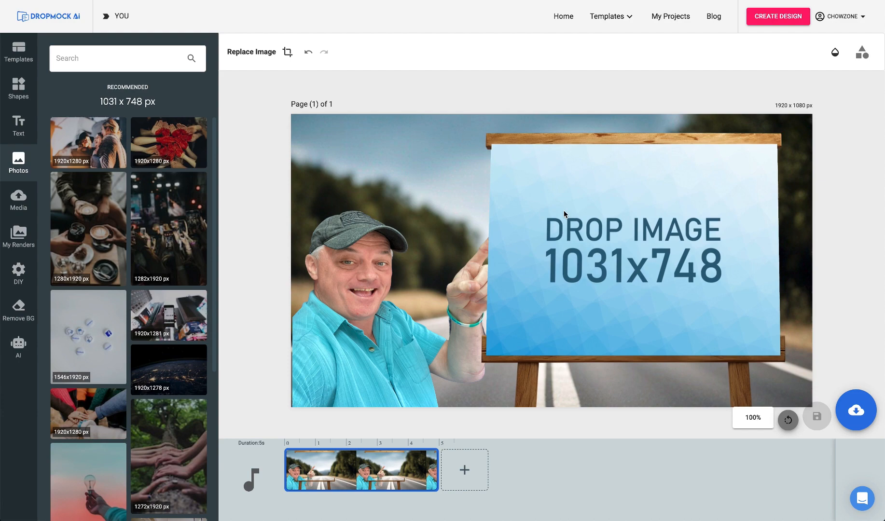
left_click(513, 157)
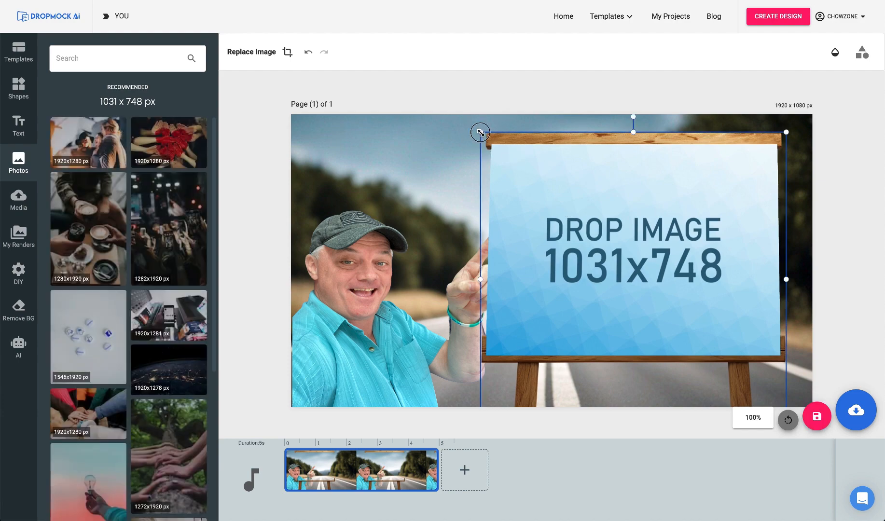
left_click_drag(480, 132, 539, 169)
left_click_drag(571, 200, 586, 187)
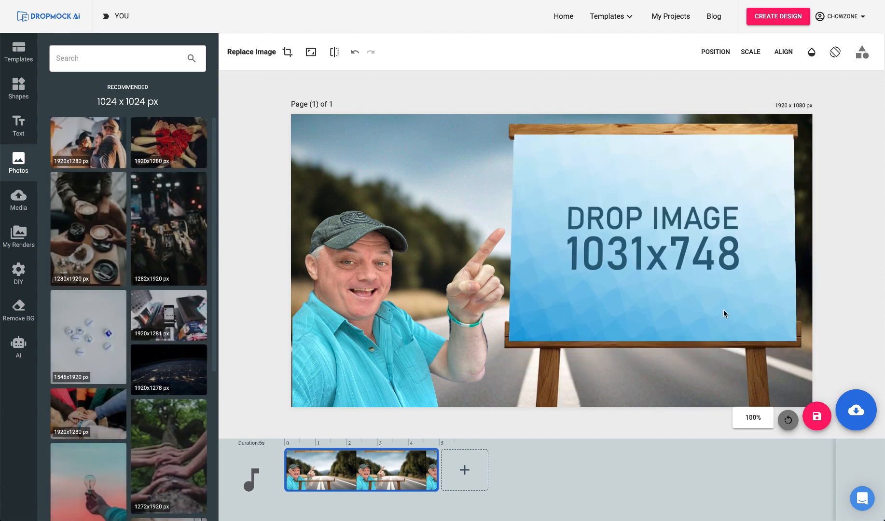
- Save the easel sign mockup and create a new custom design 1031 px wide and 748 px high
left_click(856, 411)
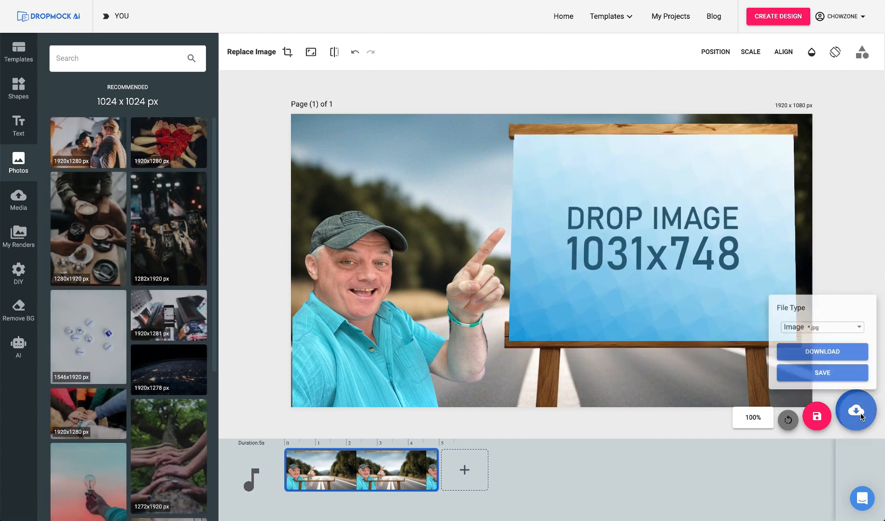
left_click(832, 372)
mouse_move(774, 20)
left_click(696, 64)
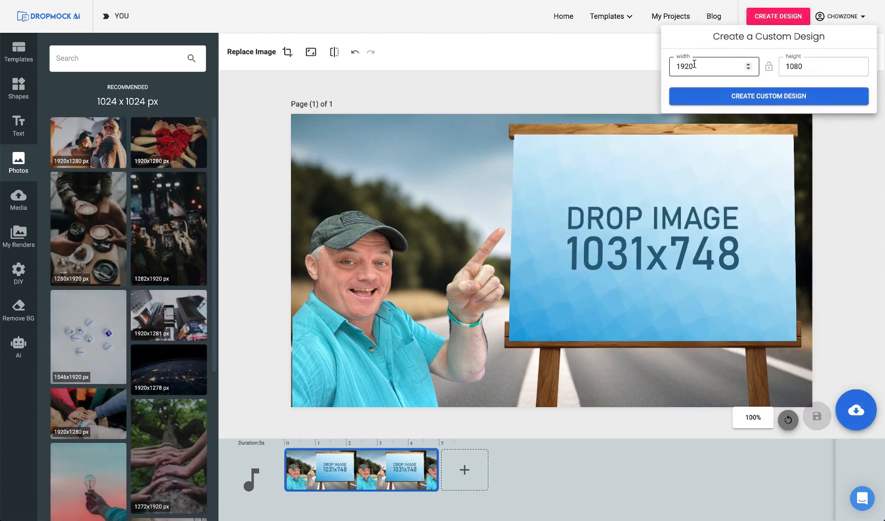
type("1031")
key("Tab")
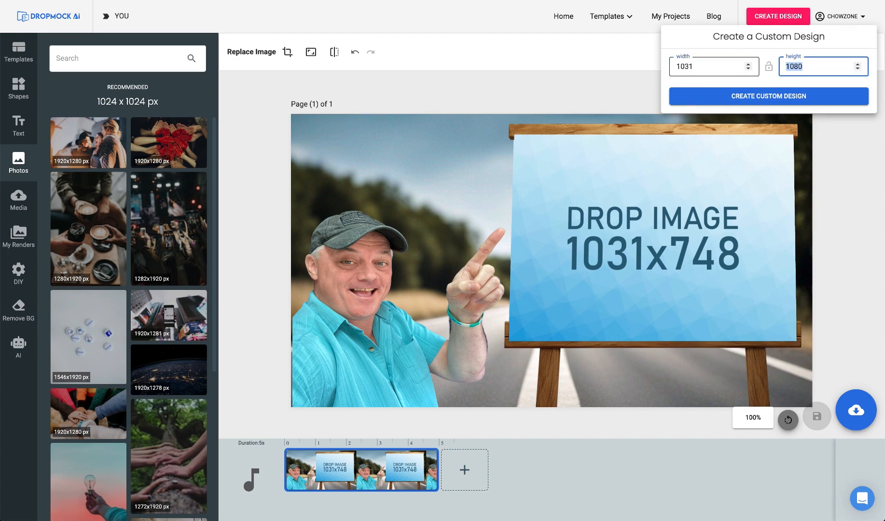
type("748")
left_click(732, 98)
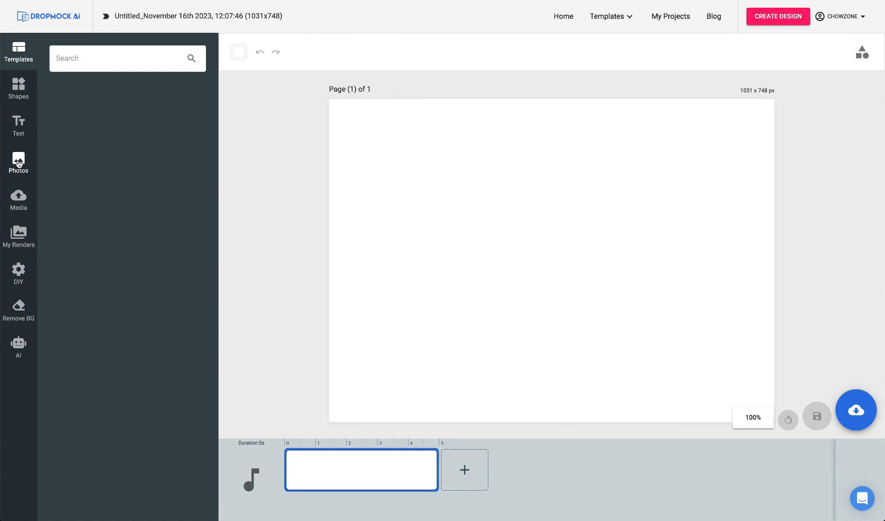
- Fill the canvas with the hand-held light bulb photo and overlay a centred white heading reading "I Have a GREAT Idea!!!"
left_click(18, 163)
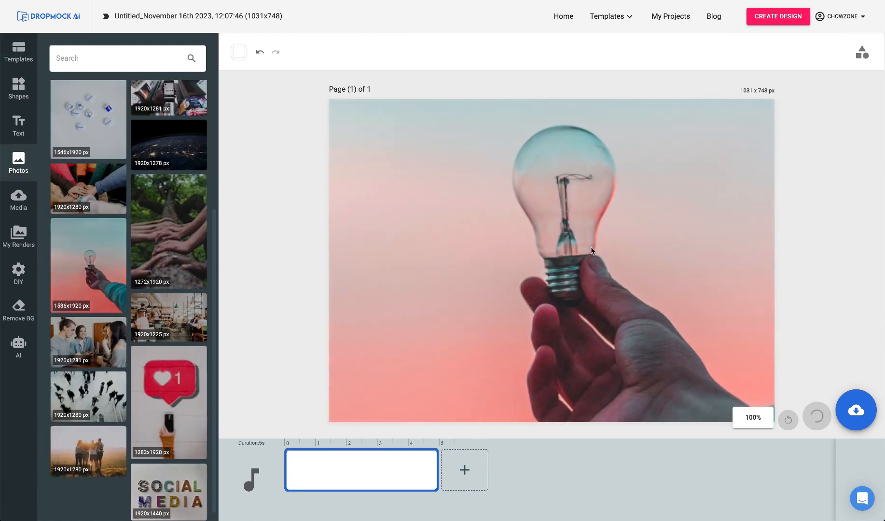
type("I Have a GREAT Idea!!!")
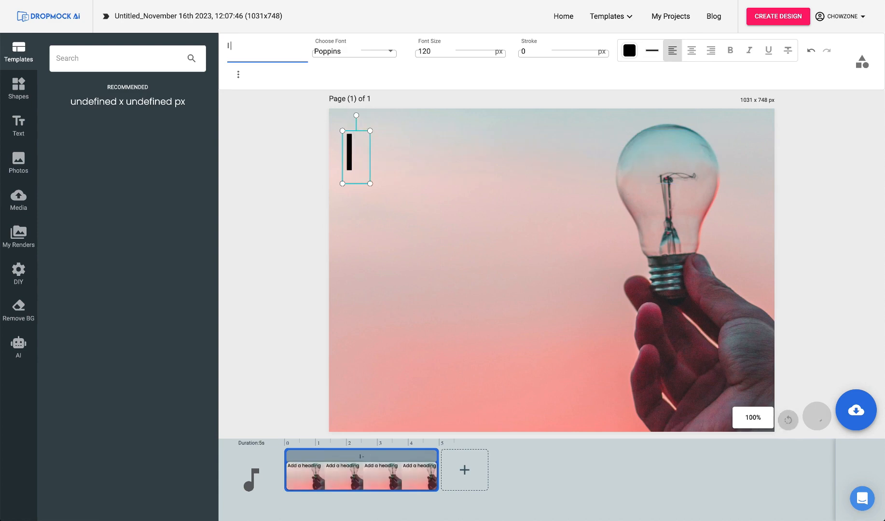
left_click(692, 50)
left_click(629, 50)
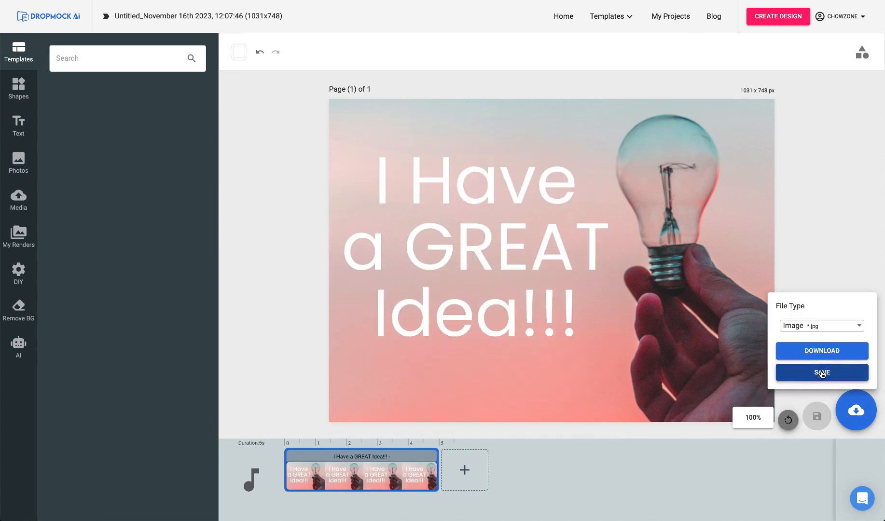
- Save the light bulb design as a JPG image and reopen the YOU draft project for editing
left_click(822, 372)
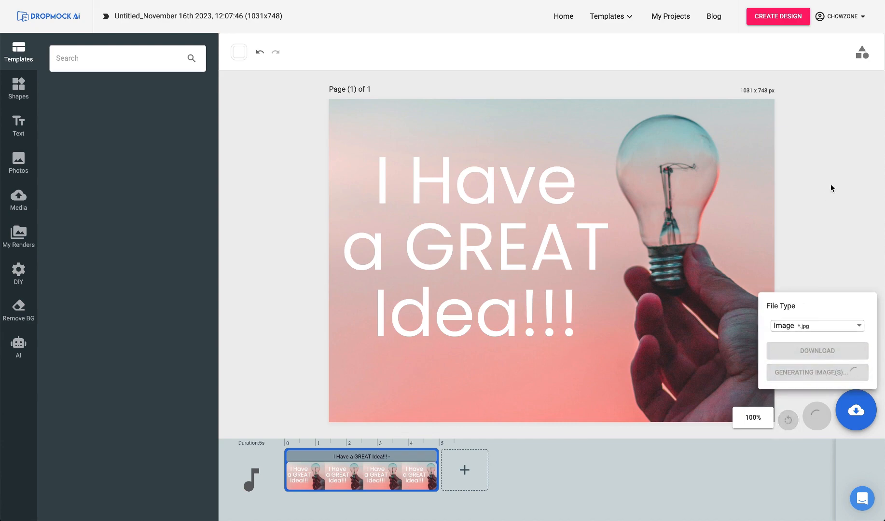
left_click(671, 15)
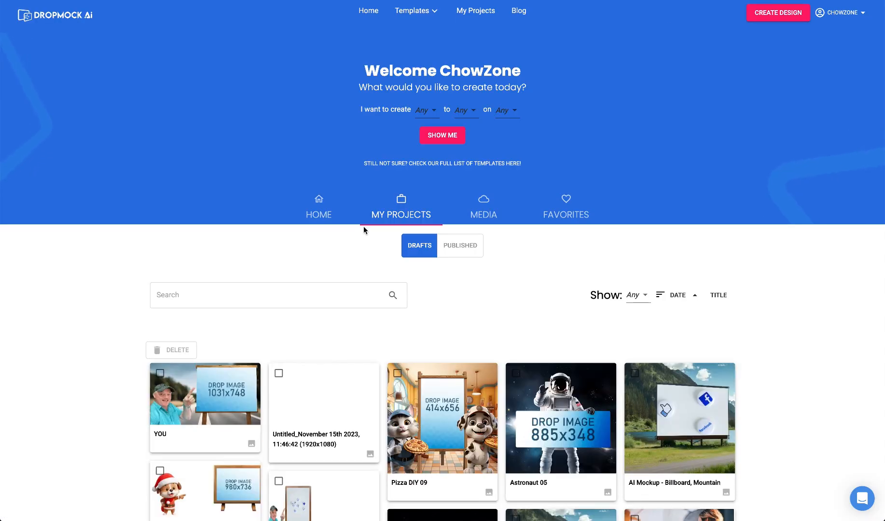
scroll(364, 230, "down", 2)
left_click(245, 289)
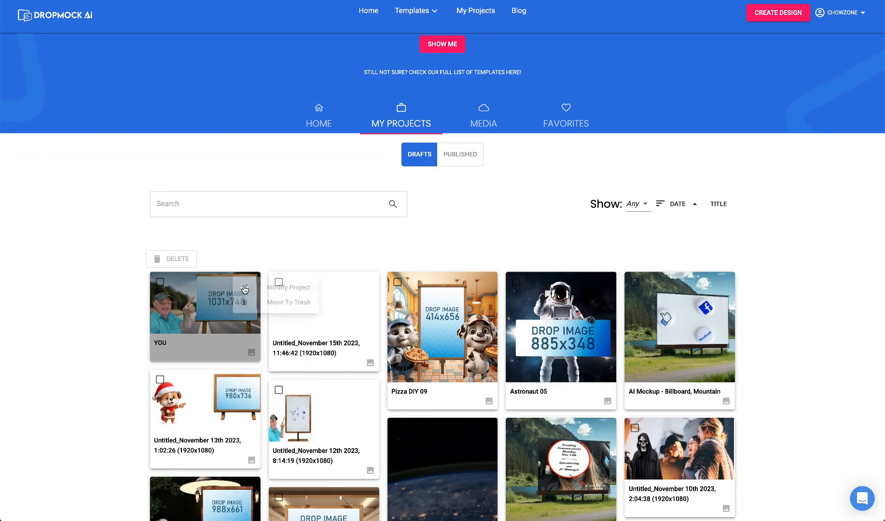
left_click(276, 287)
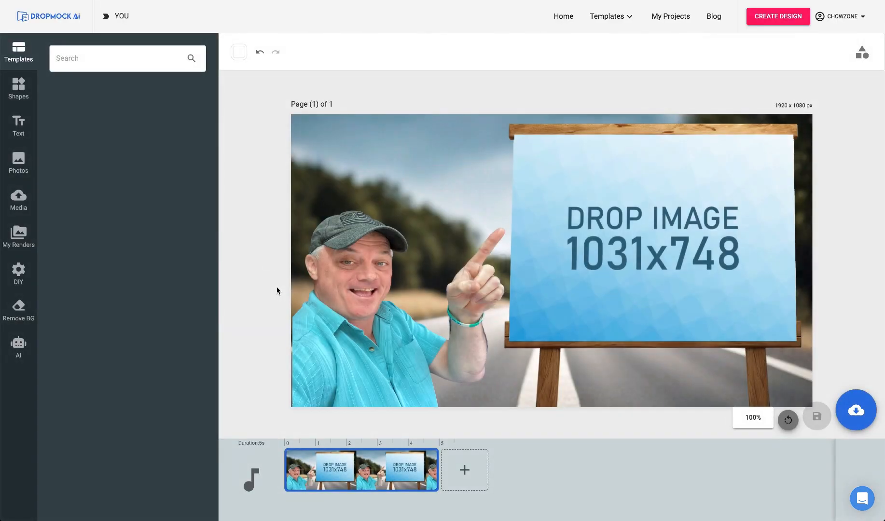
- Fill the easel sign with the rendered "I Have a GREAT Idea!!!" image and download the YOU mockup as a JPG
left_click(662, 222)
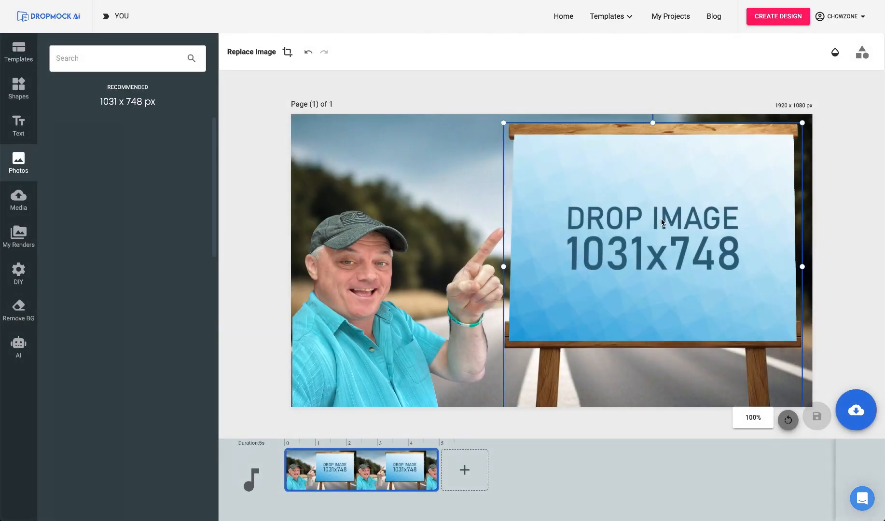
left_click(18, 237)
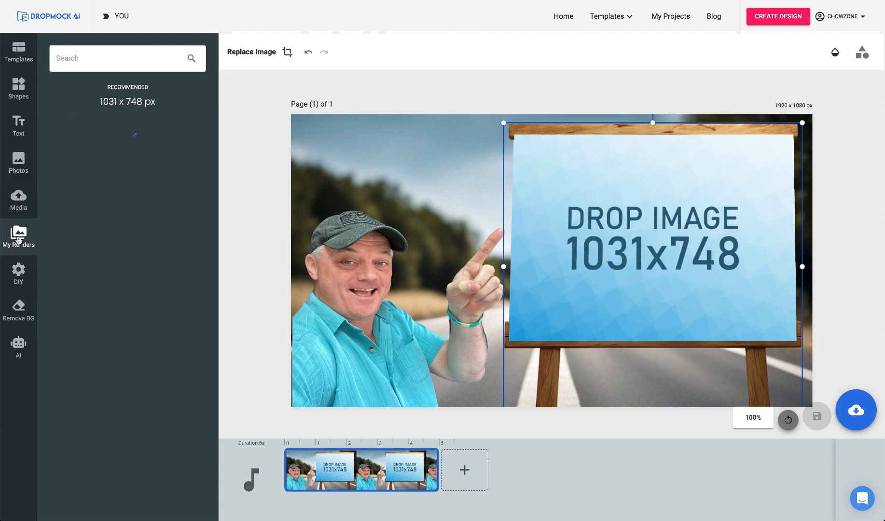
left_click(75, 132)
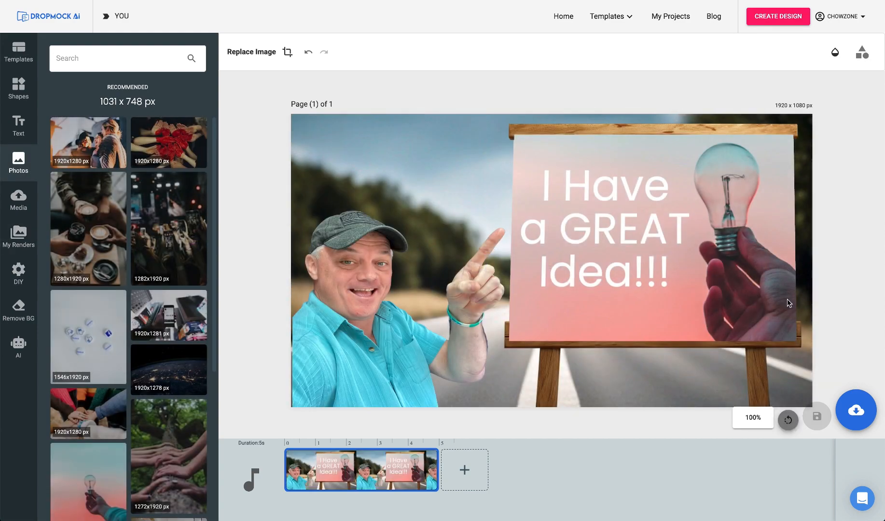
left_click(856, 411)
left_click(838, 352)
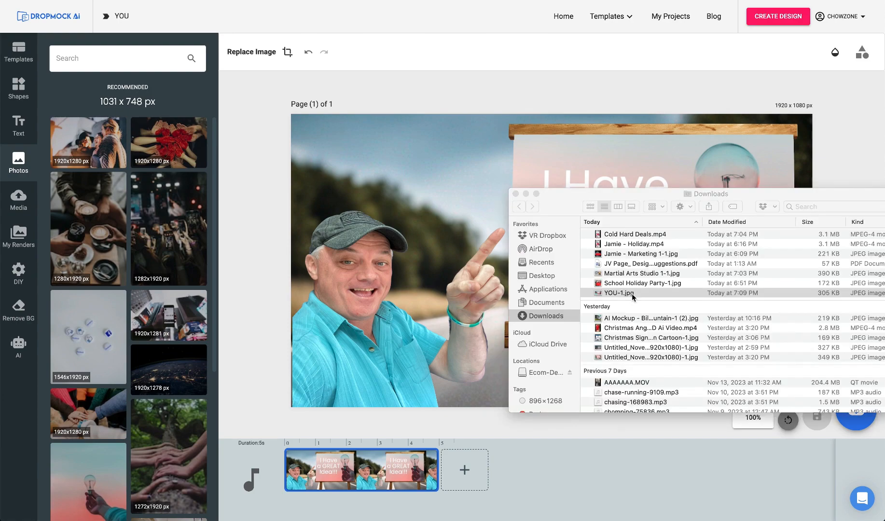
- Preview the downloaded YOU-1.jpg mockup at full size and close the preview
key("space")
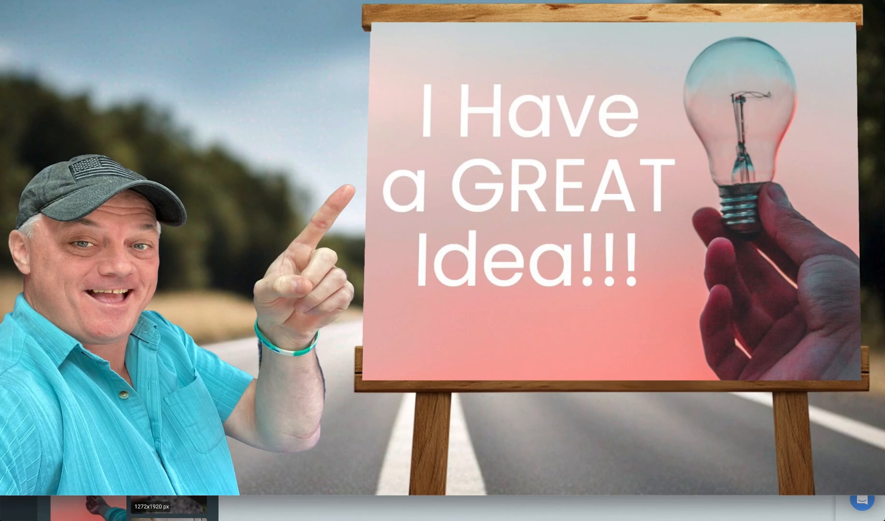
left_click(587, 188)
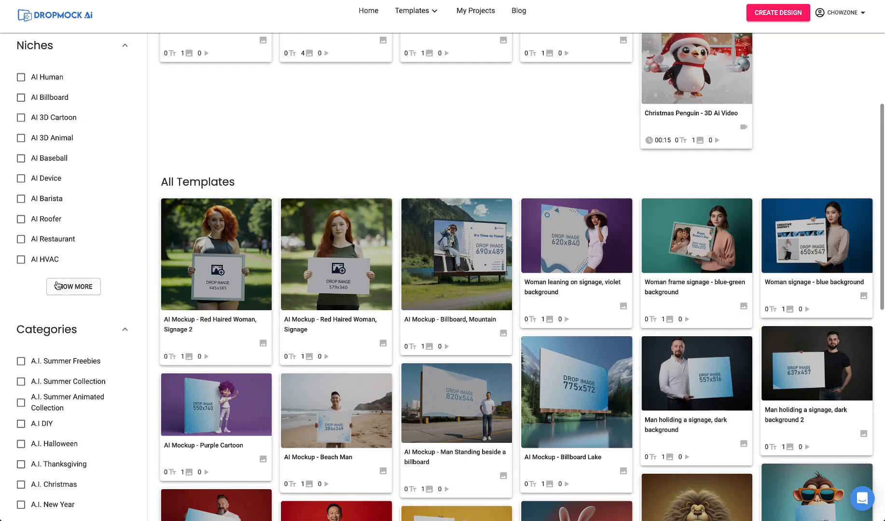
- Filter all templates by the AI DIY niche and open the Pizza DIY 10 template for customizing
left_click(57, 285)
scroll(62, 207, "down", 5)
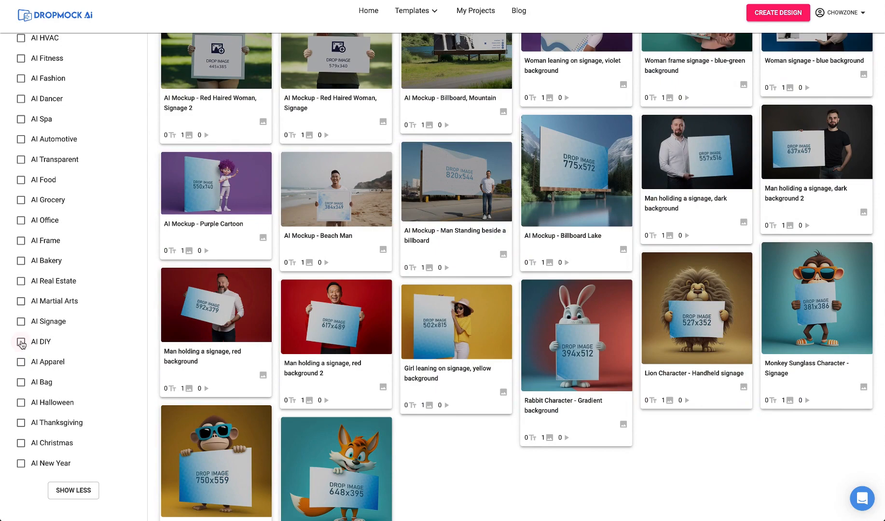
left_click(21, 342)
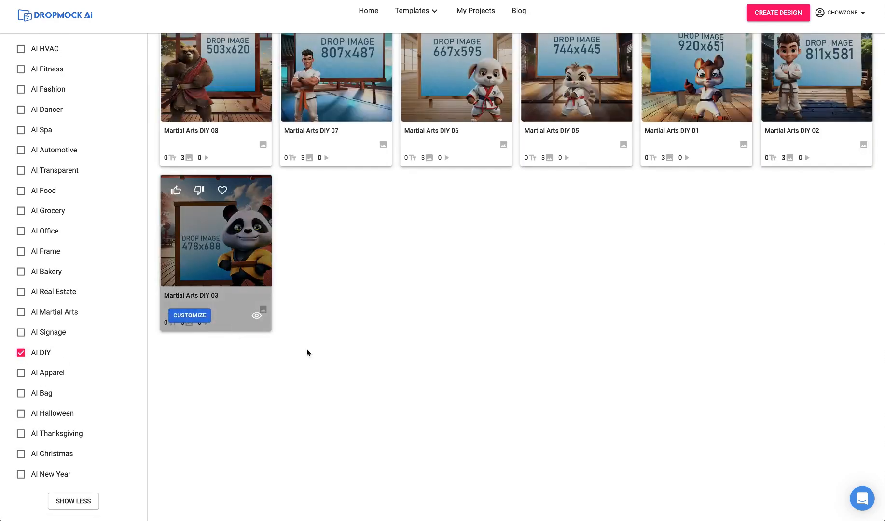
scroll(344, 371, "up", 10)
scroll(344, 372, "down", 7)
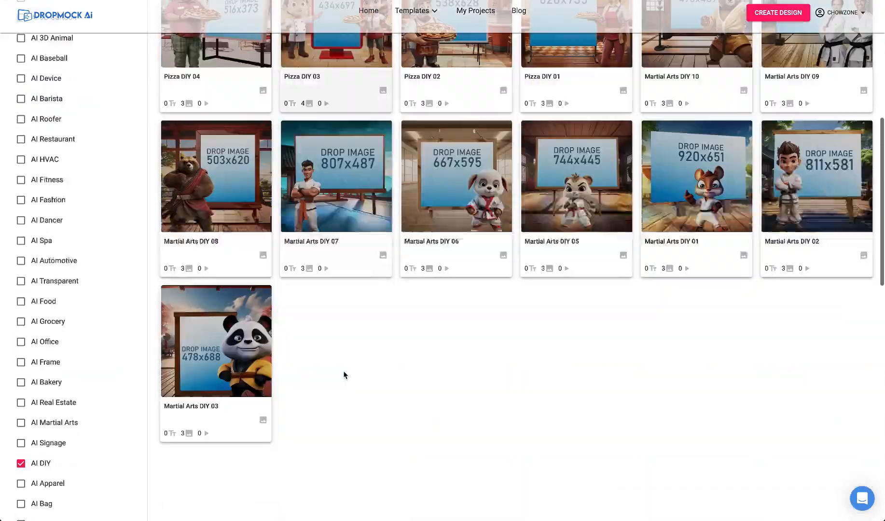
scroll(344, 374, "up", 2)
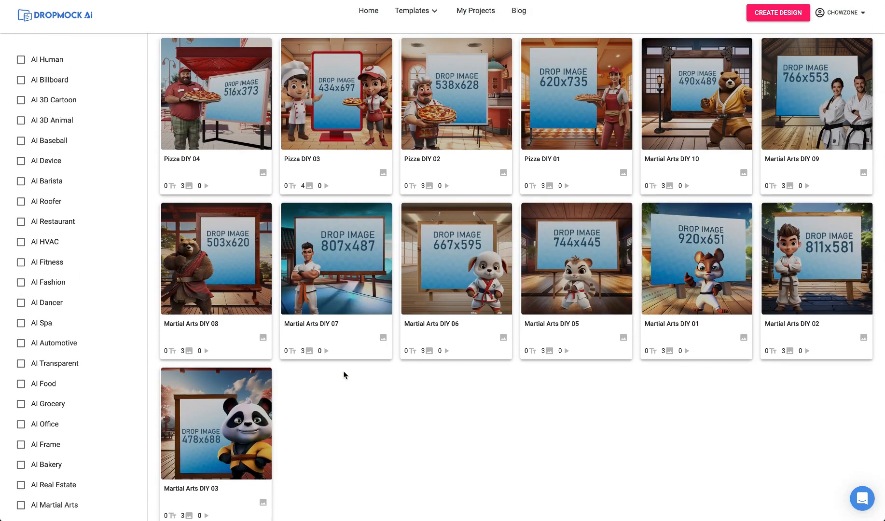
scroll(343, 371, "up", 3)
scroll(344, 375, "up", 2)
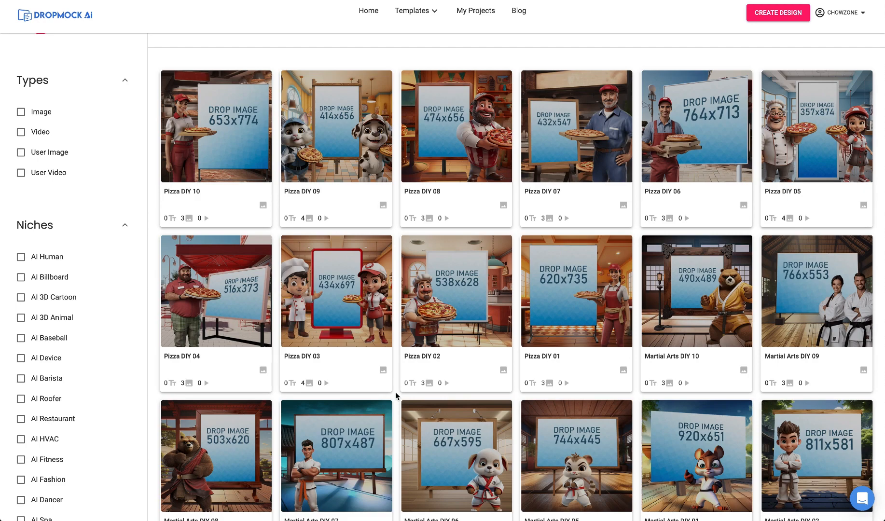
left_click(264, 226)
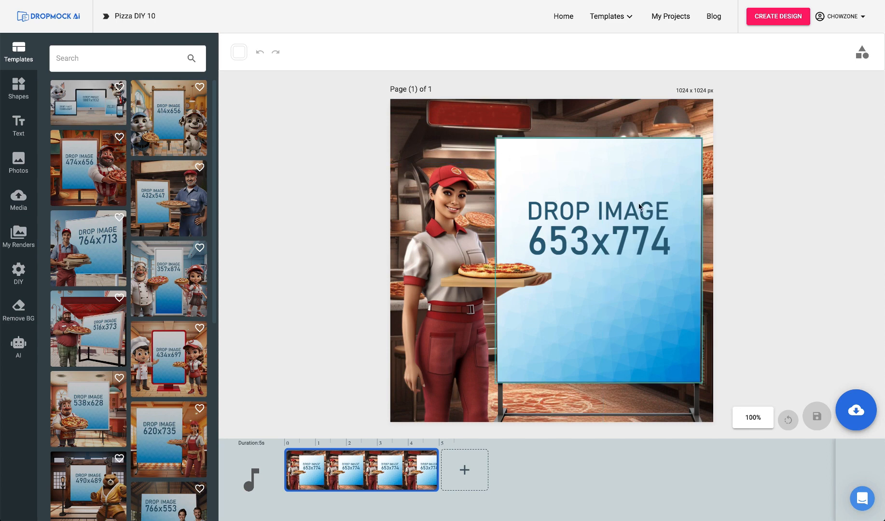
- Replace the pizzeria background with pizza-bg-08.png from the DIY Pizza background folder
left_click(427, 114)
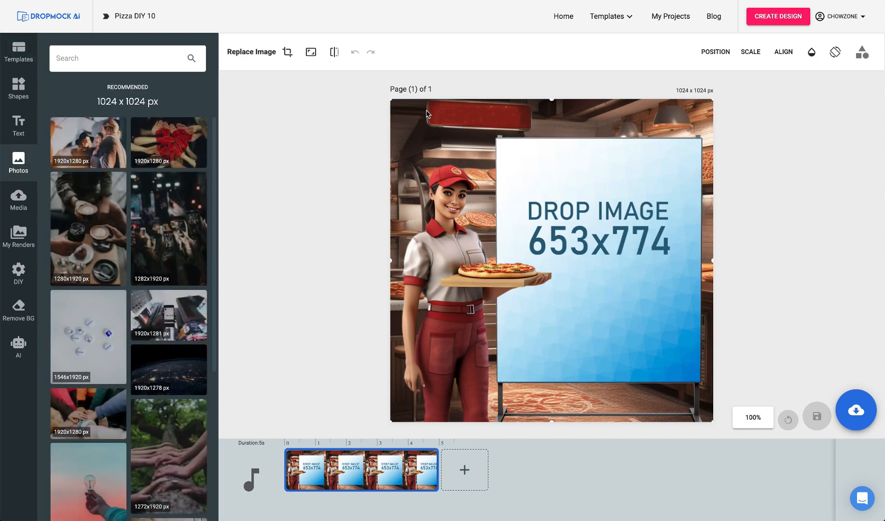
left_click(18, 347)
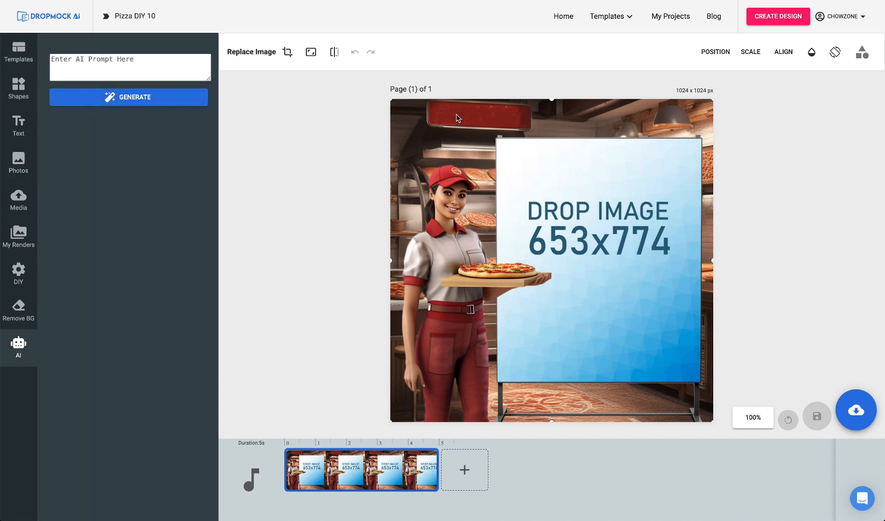
left_click(22, 272)
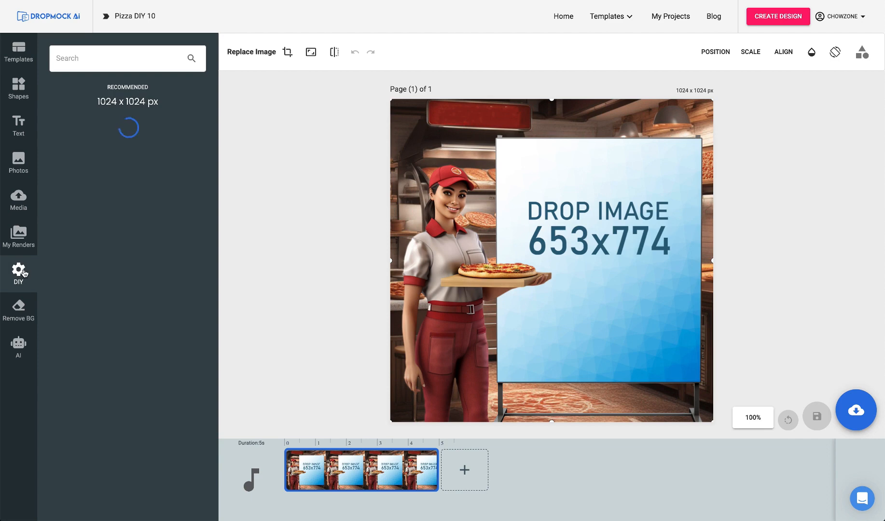
left_click(84, 176)
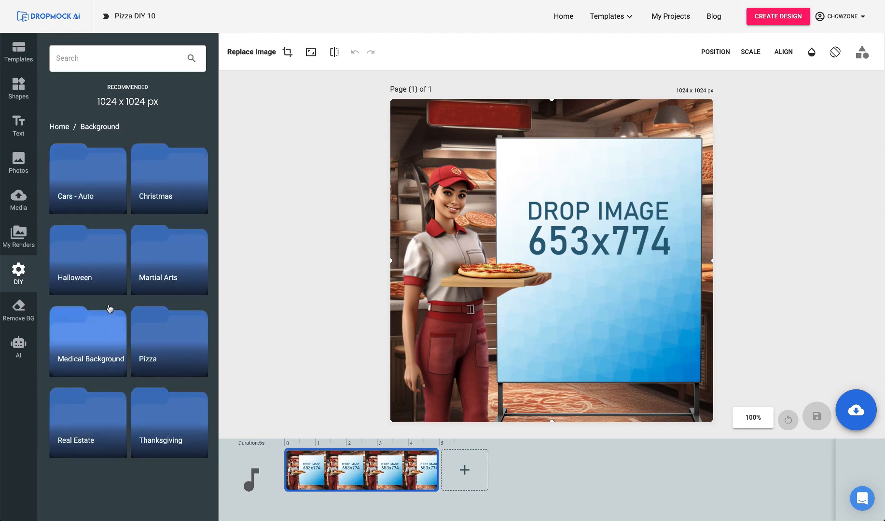
left_click(85, 201)
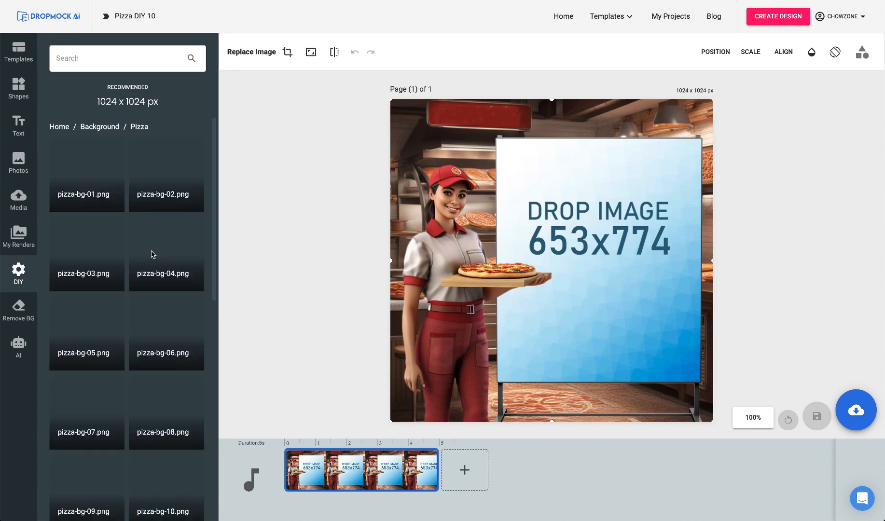
scroll(145, 252, "down", 4)
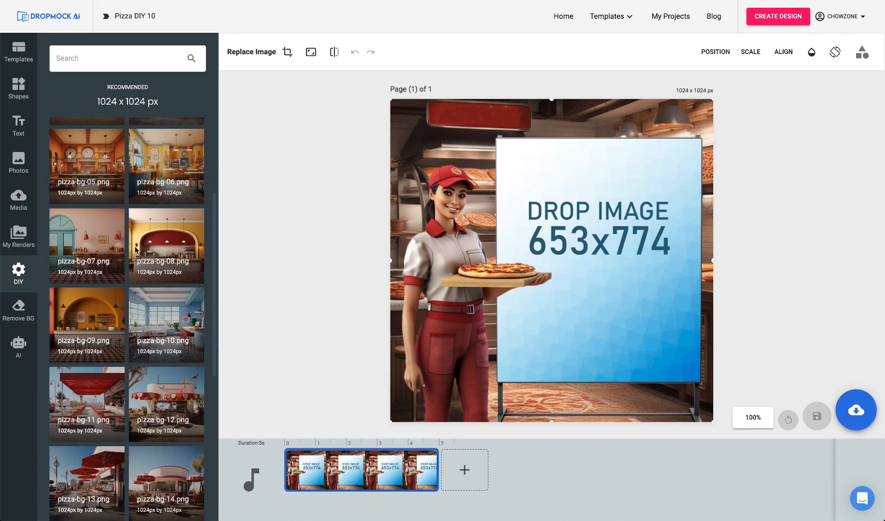
left_click(150, 234)
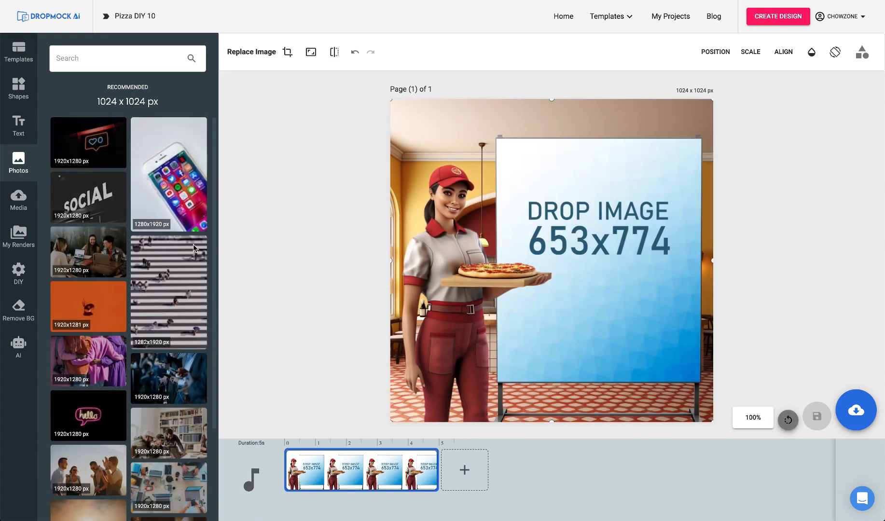
- Replace the pizza waitress with a laughing male model in a black leather jacket from the DIY Cars - Auto characters
left_click(268, 300)
left_click(455, 282)
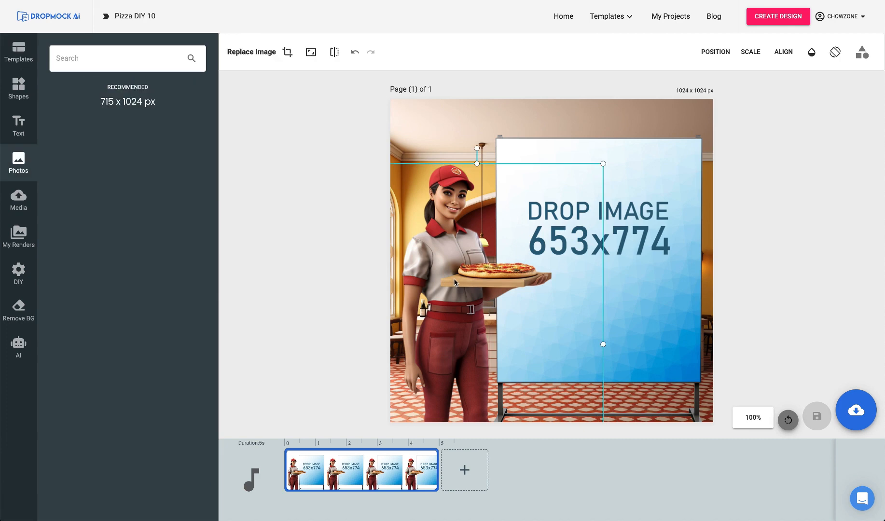
left_click(18, 343)
left_click(80, 71)
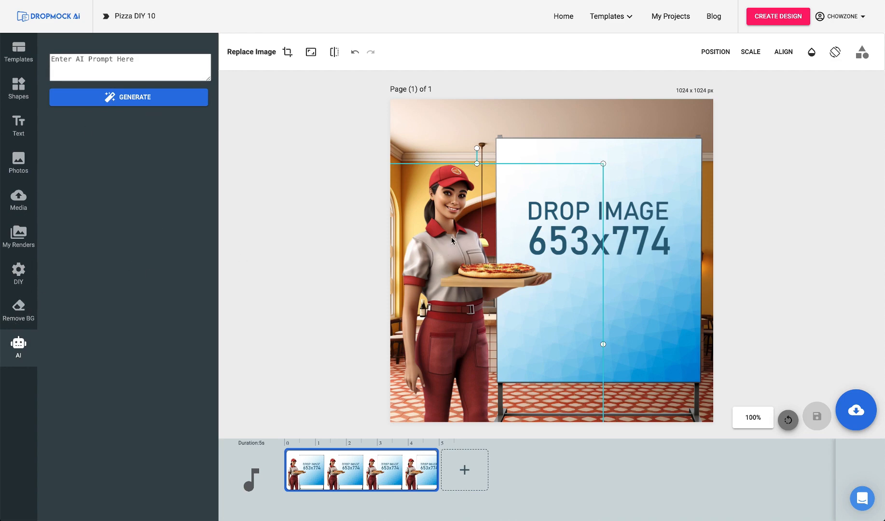
left_click(19, 273)
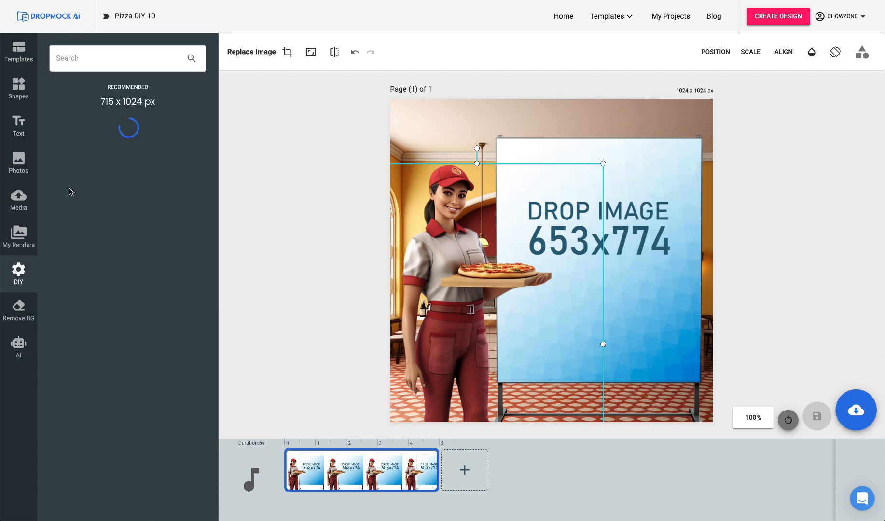
left_click(56, 128)
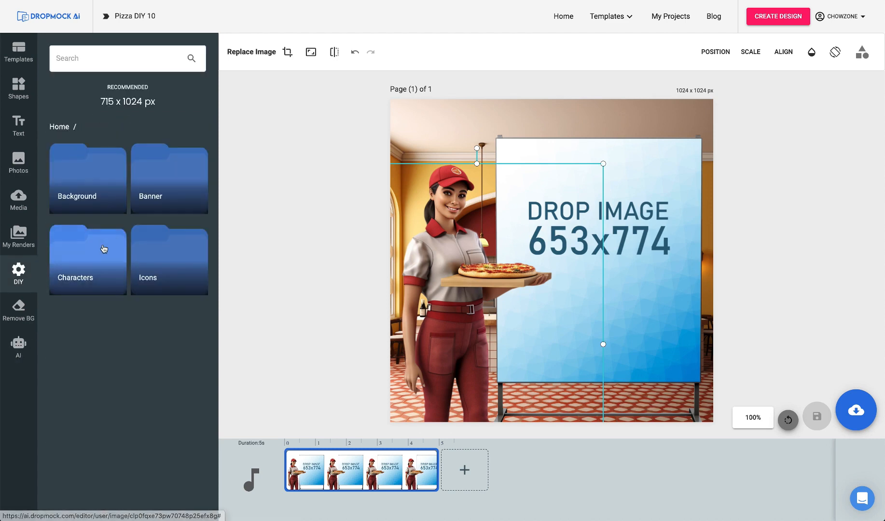
left_click(98, 251)
scroll(114, 234, "down", 2)
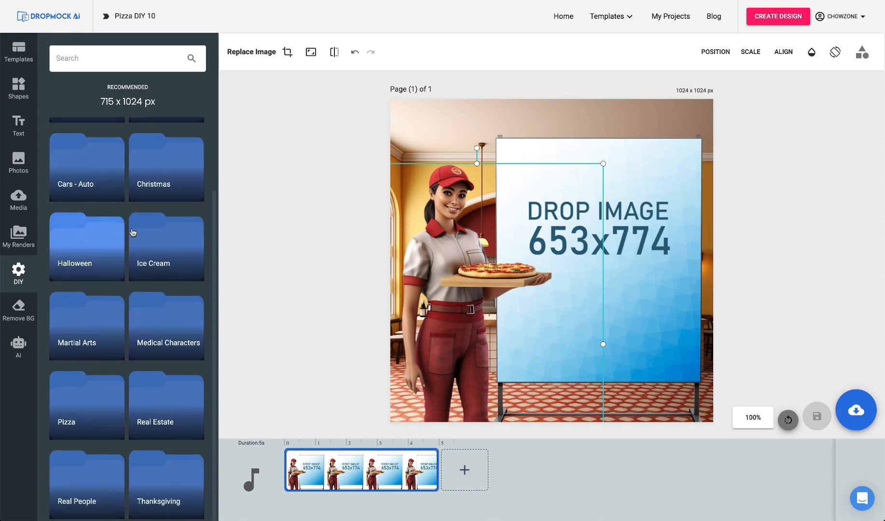
left_click(97, 173)
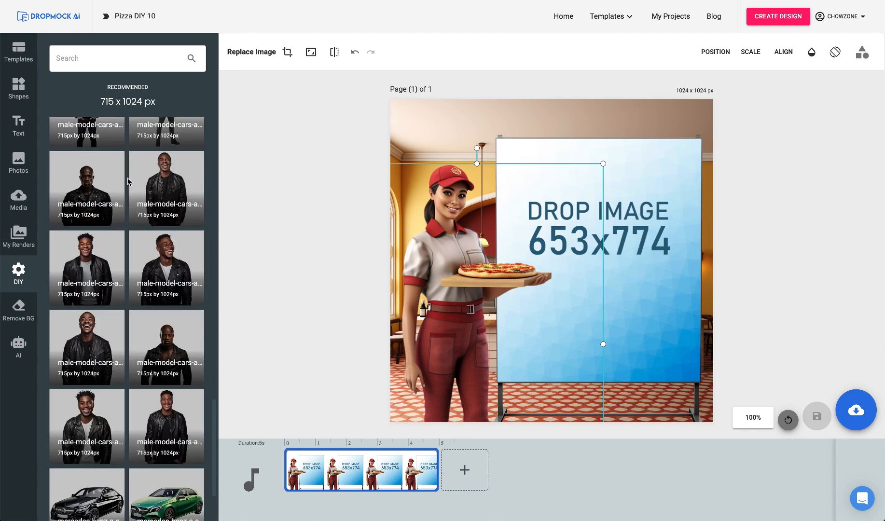
left_click(89, 260)
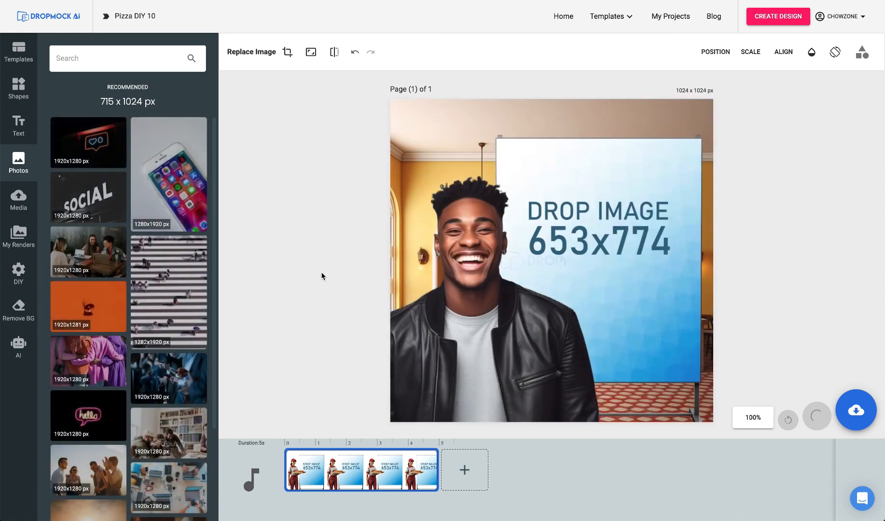
- Scale down the man in the leather jacket and position him beside the sign at the canvas's lower left
left_click_drag(599, 163, 513, 202)
left_click_drag(449, 314, 454, 270)
left_click(630, 221)
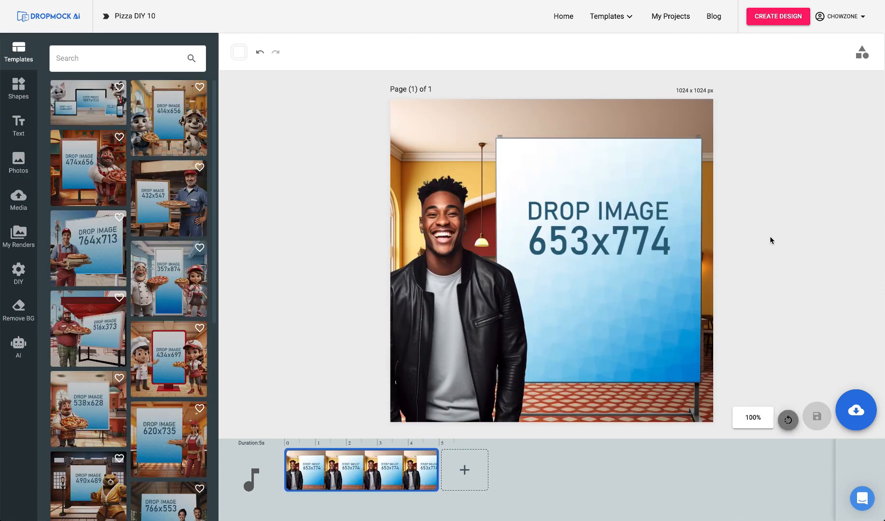
- Save the pizza mockup and create a new custom design 653 px wide and 774 px high
left_click(856, 411)
left_click(826, 372)
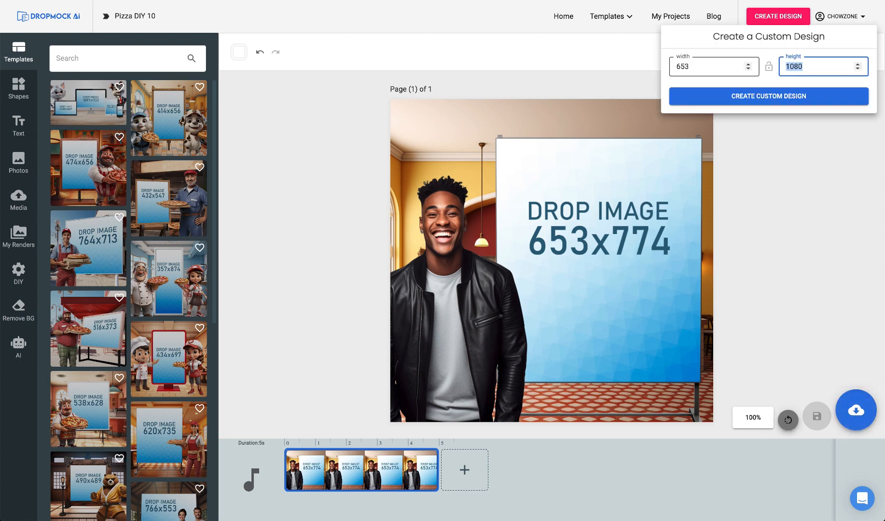
type("774")
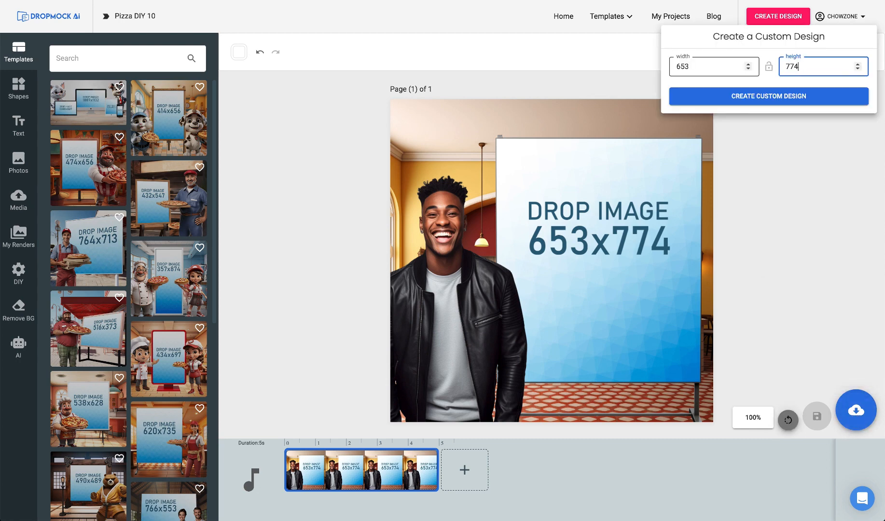
left_click(790, 97)
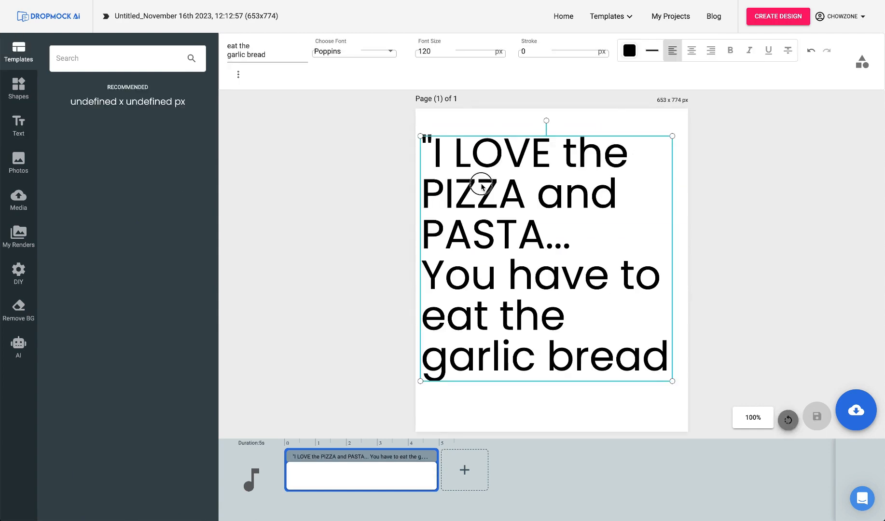
- Centre-align the "I LOVE the PIZZA and PASTA..." quote on the canvas and save the design as a JPG image
left_click_drag(480, 183, 483, 185)
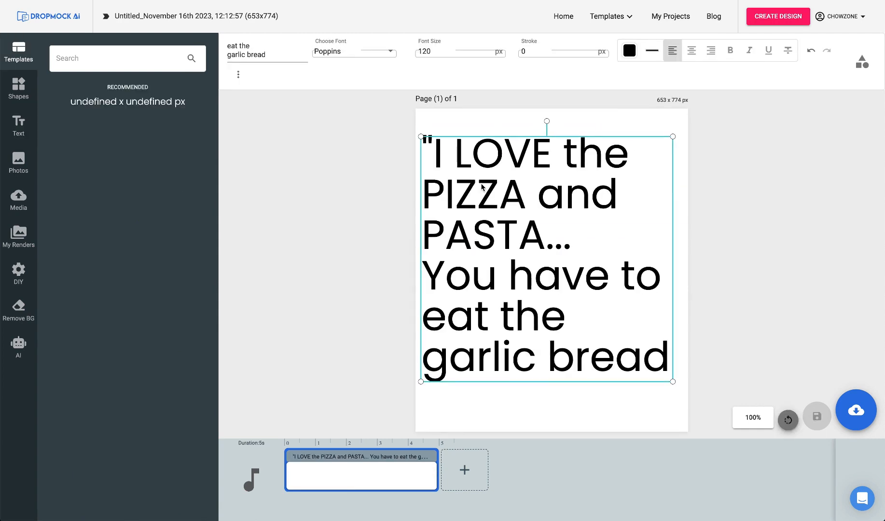
left_click(692, 52)
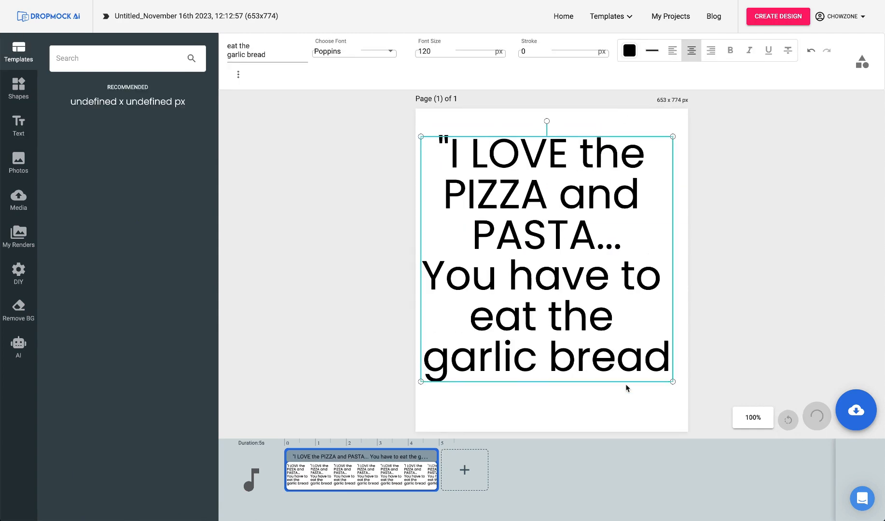
left_click(856, 411)
left_click(837, 375)
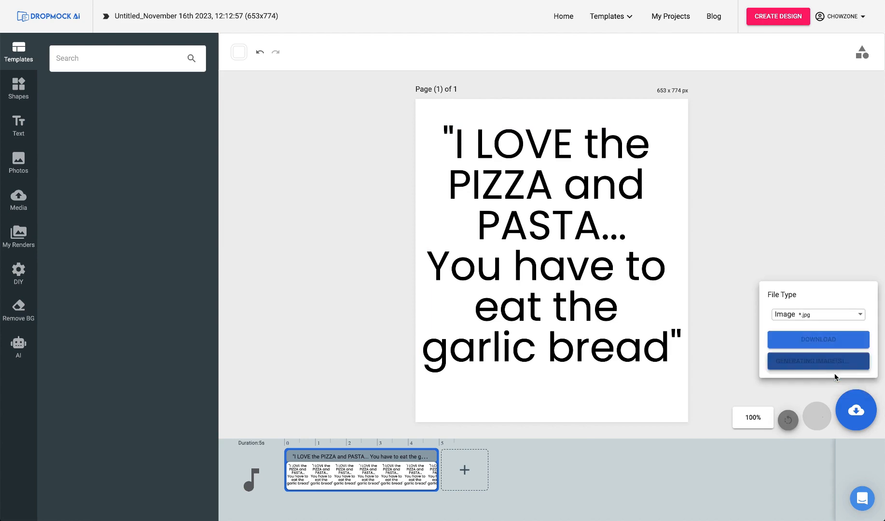
- Open the published projects and reopen the Pizza DIY 10 mockup for editing
left_click(668, 16)
left_click(464, 156)
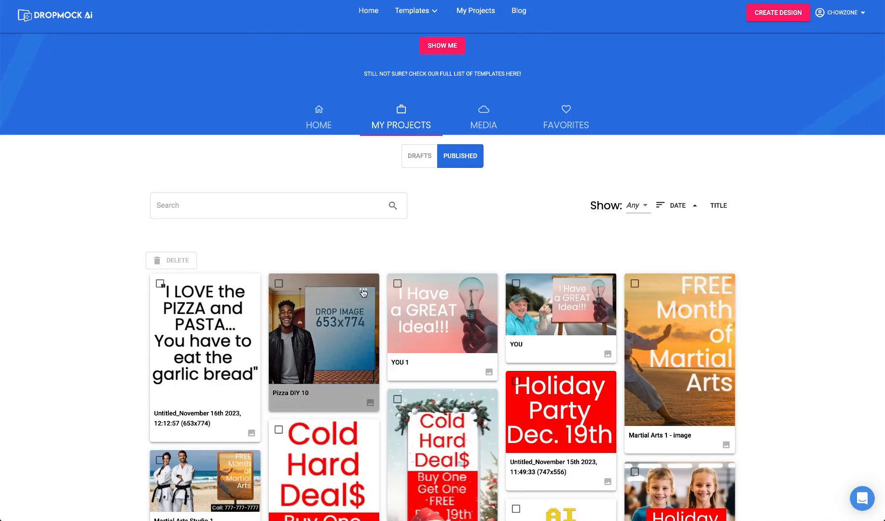
left_click(363, 293)
left_click(399, 361)
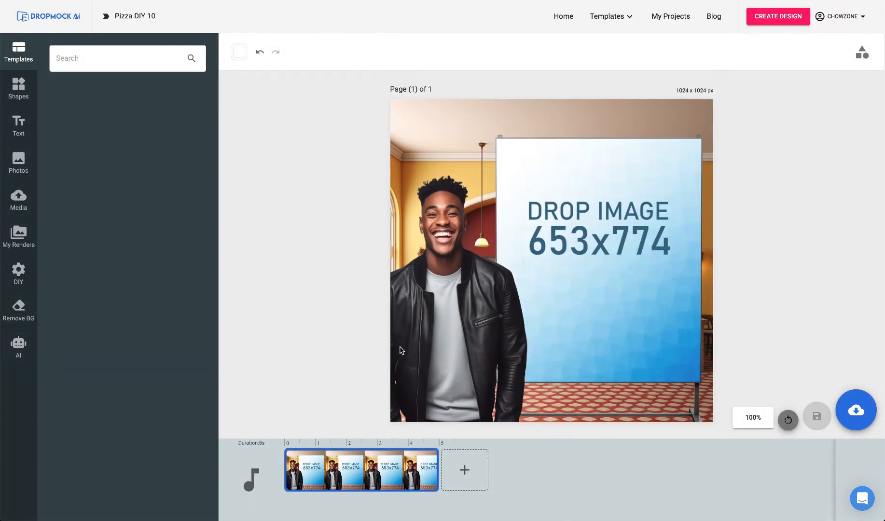
- Fill the sign with the rendered pizza and pasta quote image and download the Pizza DIY 10 mockup as a JPG
left_click(401, 351)
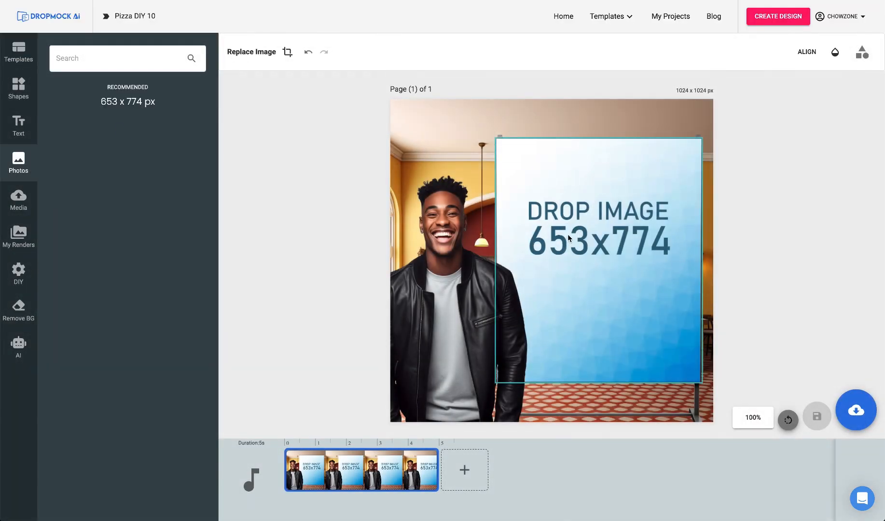
left_click(18, 240)
left_click(66, 146)
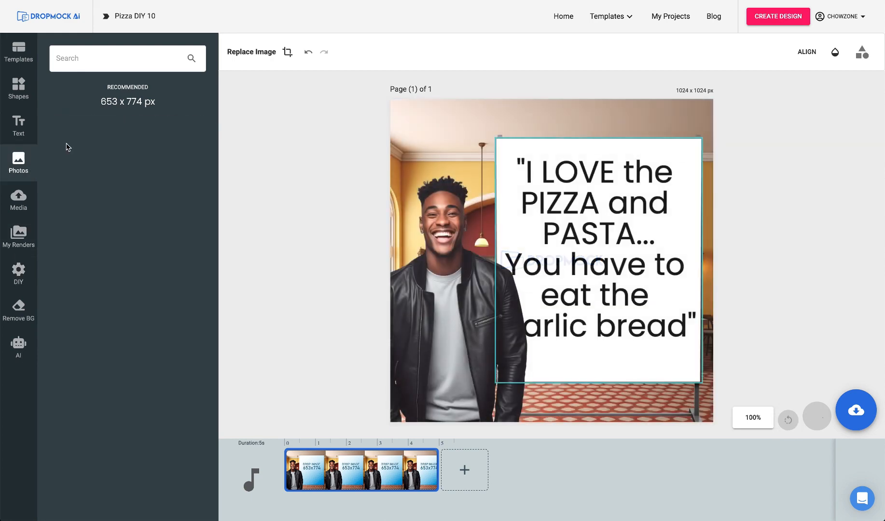
left_click(856, 410)
left_click(835, 352)
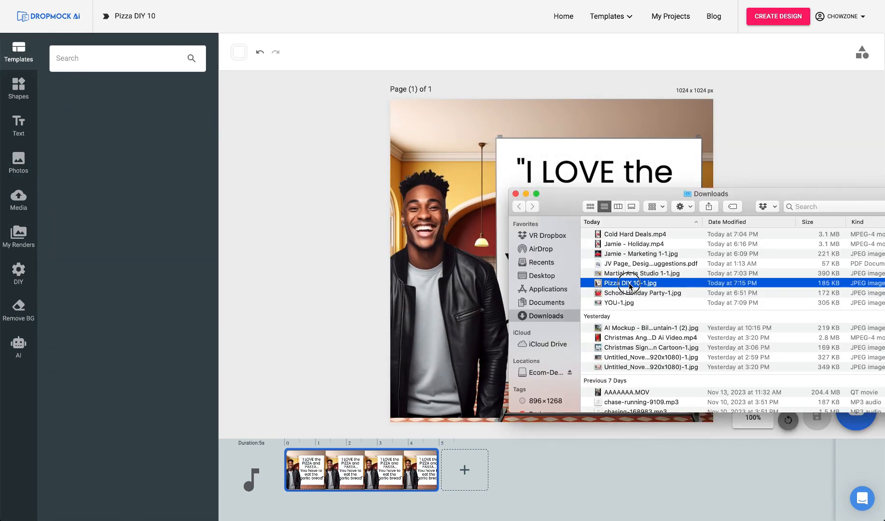
- View the downloaded Pizza DIY 10-1.jpg and return to the home page
double_click(629, 283)
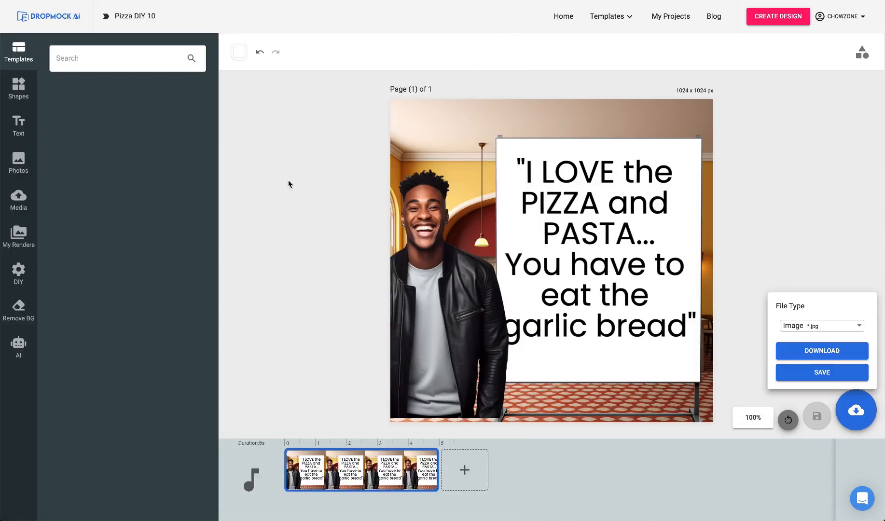
left_click(560, 18)
left_click(560, 18)
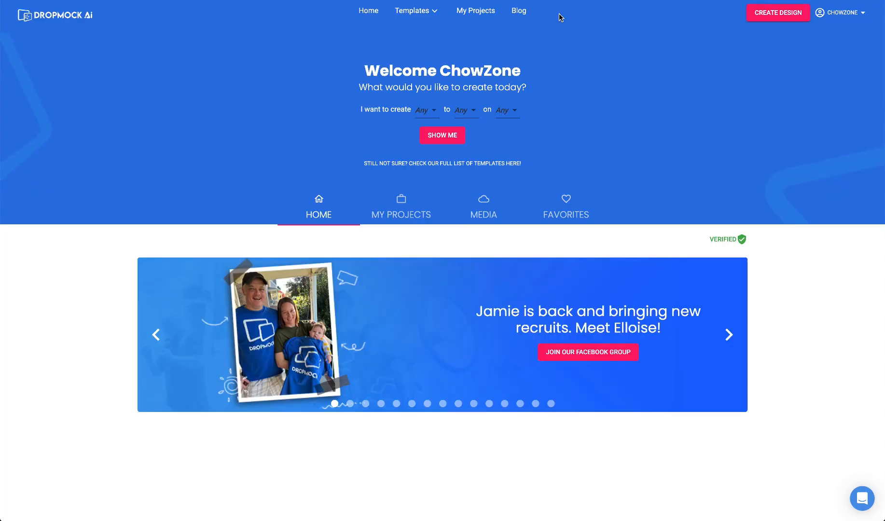